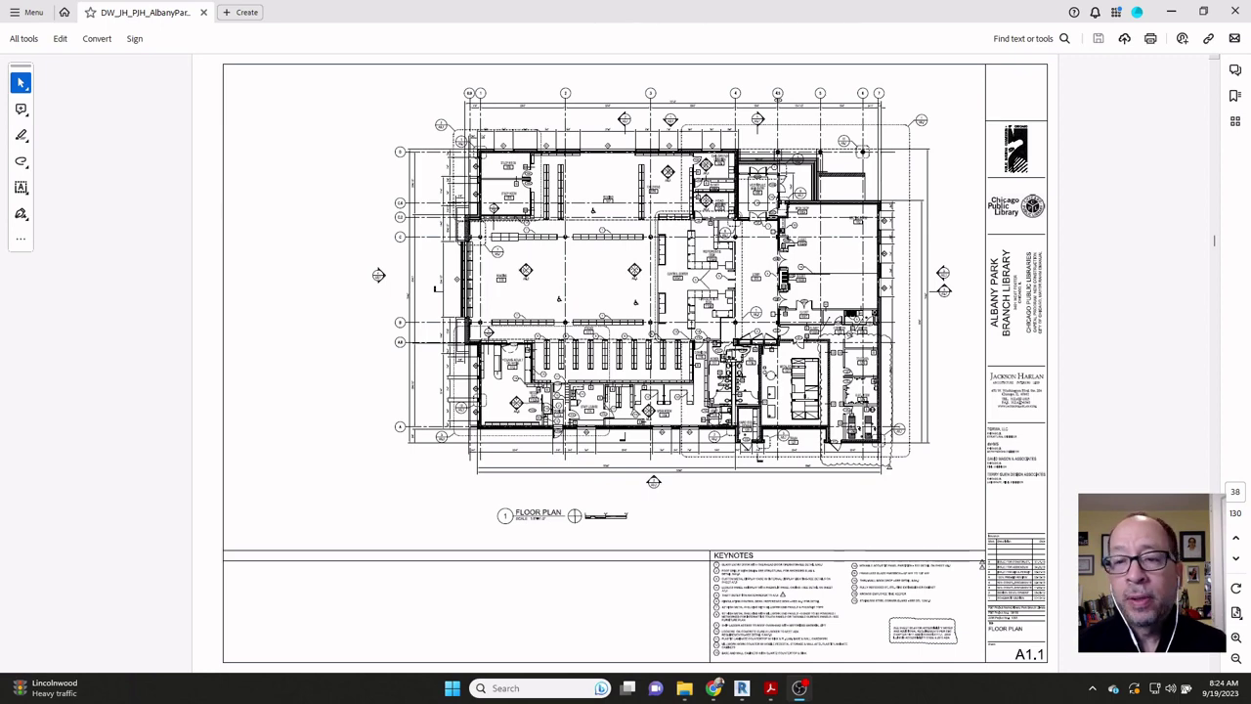
# Step: Zoom into the A1.1 plan and frame Study Rooms 108 and 109 at the C gridline wall
pyautogui.click(1236, 636)
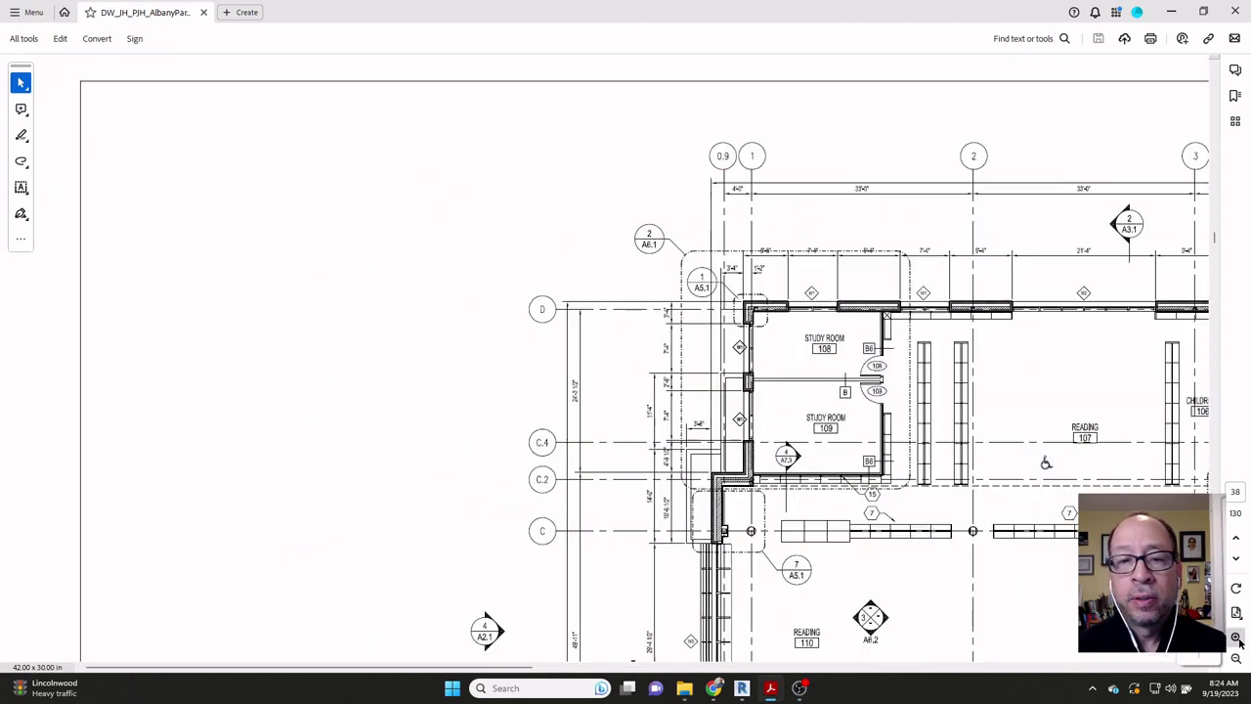
pyautogui.hscroll(5, 670, 488)
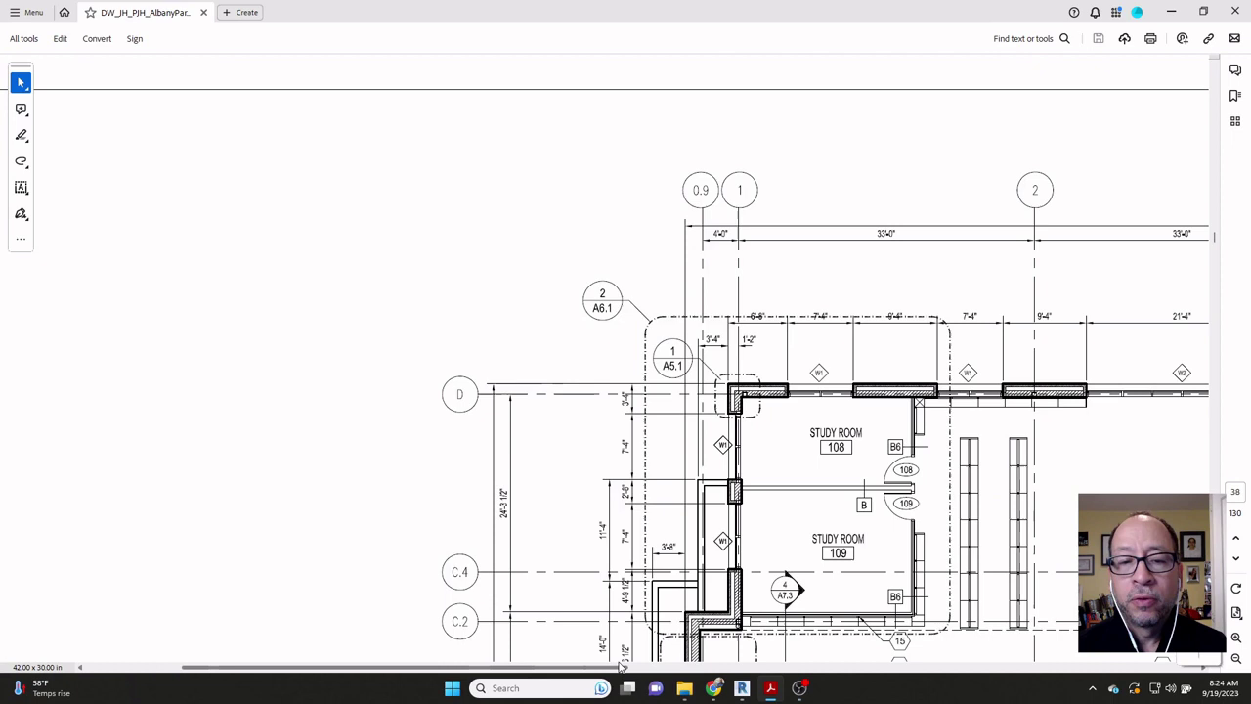
pyautogui.scroll(-1, 671, 489)
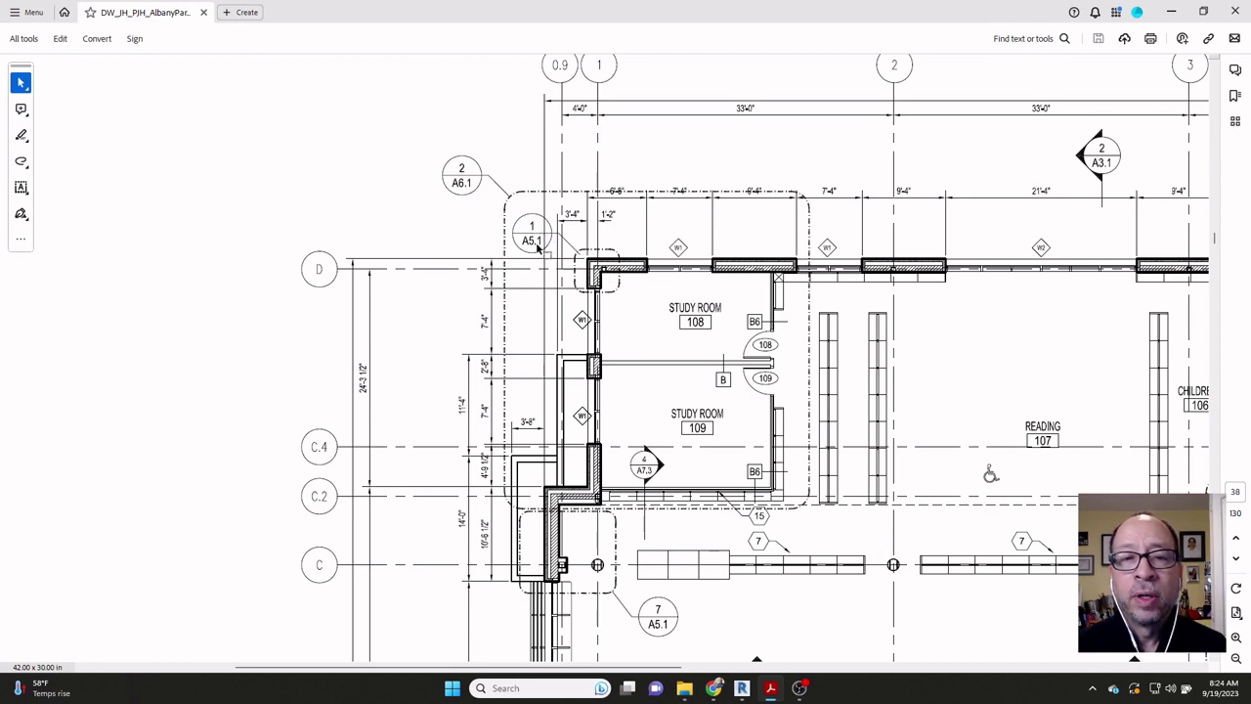
pyautogui.scroll(-3, 564, 274)
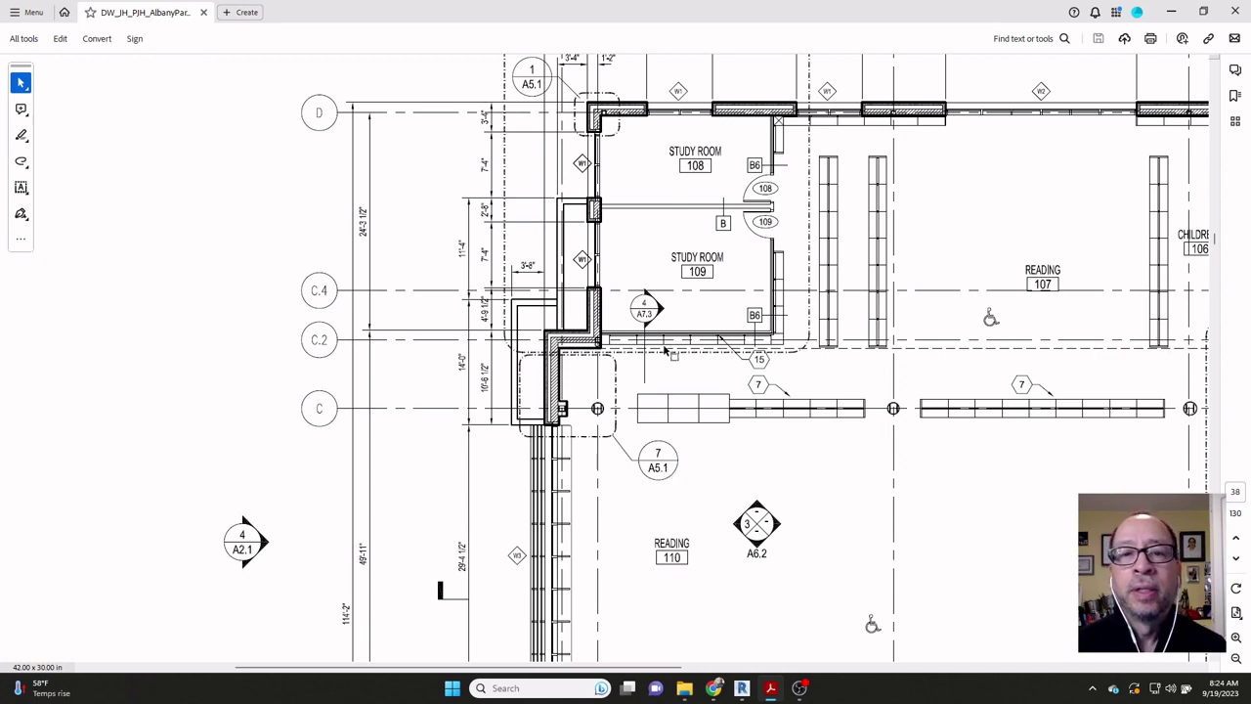
pyautogui.scroll(1, 666, 350)
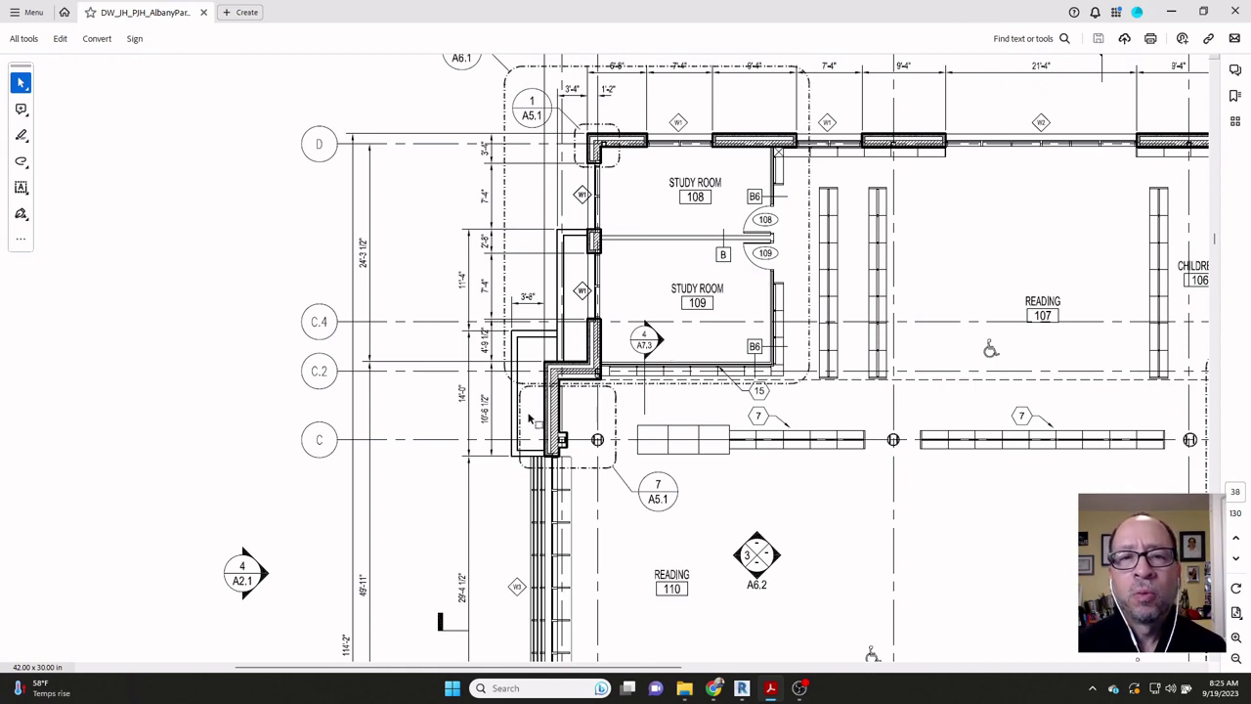
# Step: Zoom out of the A1.1 sheet and jump to page 49, the A5.1 wall details
pyautogui.click(1236, 661)
pyautogui.click(1236, 660)
pyautogui.click(1236, 661)
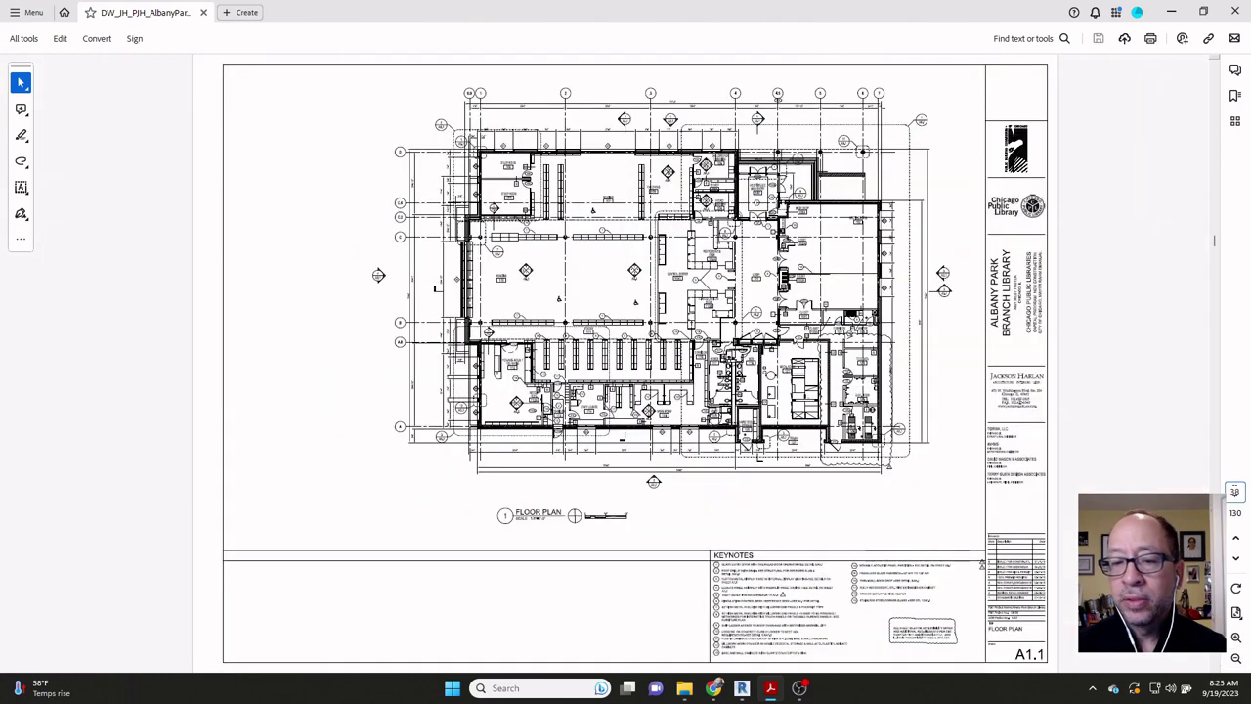
pyautogui.click(1234, 492)
pyautogui.write('49')
pyautogui.press('Return')
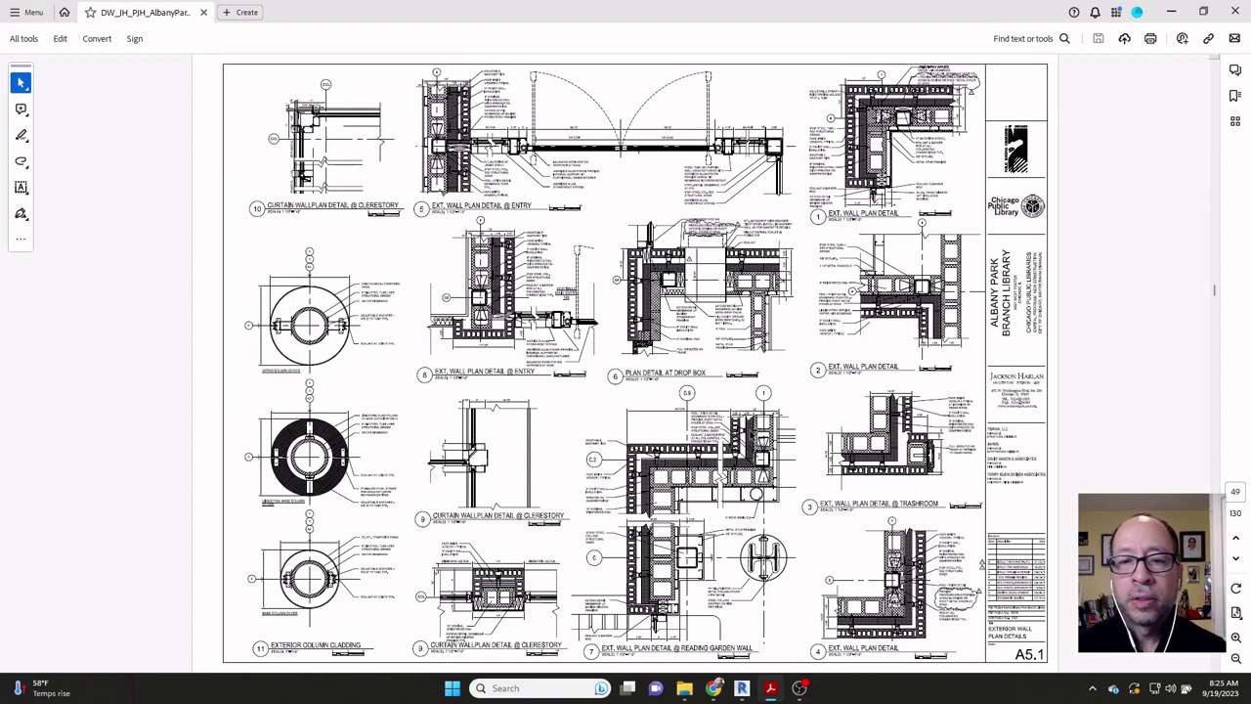
# Step: Zoom in on detail 6, Plan Detail at Drop Box, at 1 1/2"=1'-0" scale
pyautogui.click(1235, 636)
pyautogui.click(1235, 637)
pyautogui.scroll(-4, 802, 501)
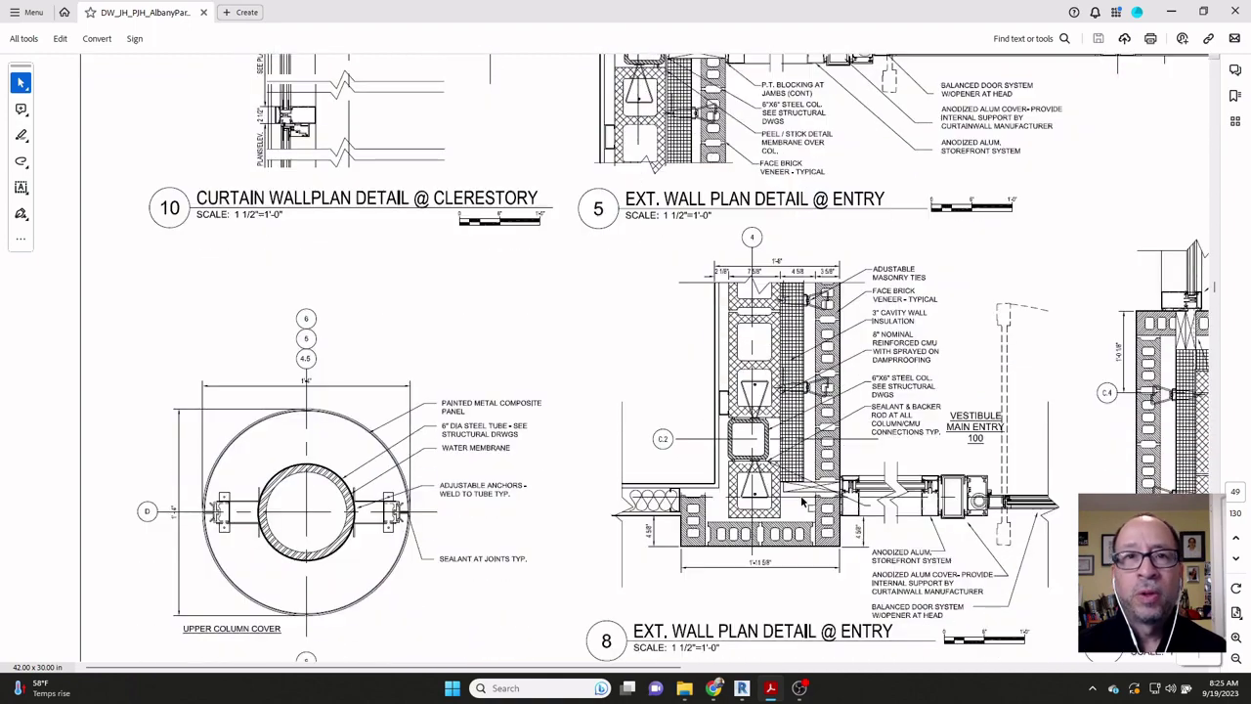
pyautogui.scroll(-6, 801, 501)
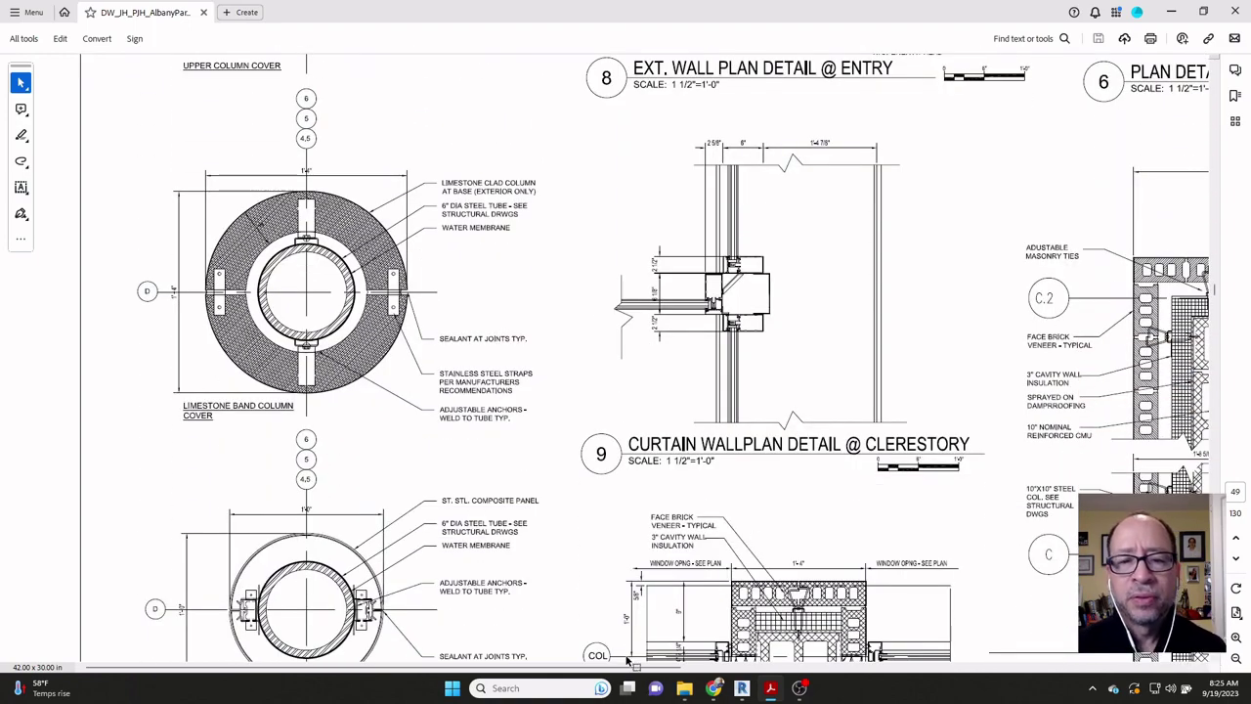
pyautogui.moveTo(619, 670)
pyautogui.mouseDown()
pyautogui.moveTo(735, 669)
pyautogui.moveTo(892, 635)
pyautogui.moveTo(920, 615)
pyautogui.mouseUp()
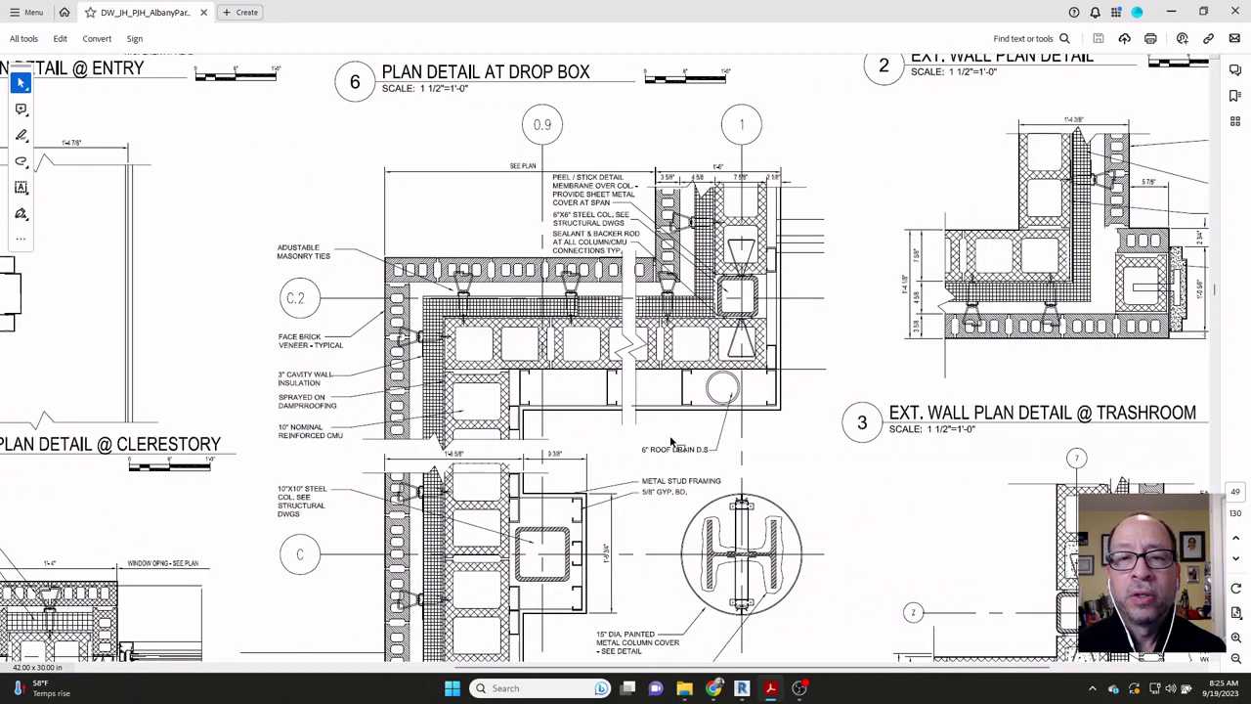
pyautogui.scroll(1, 667, 453)
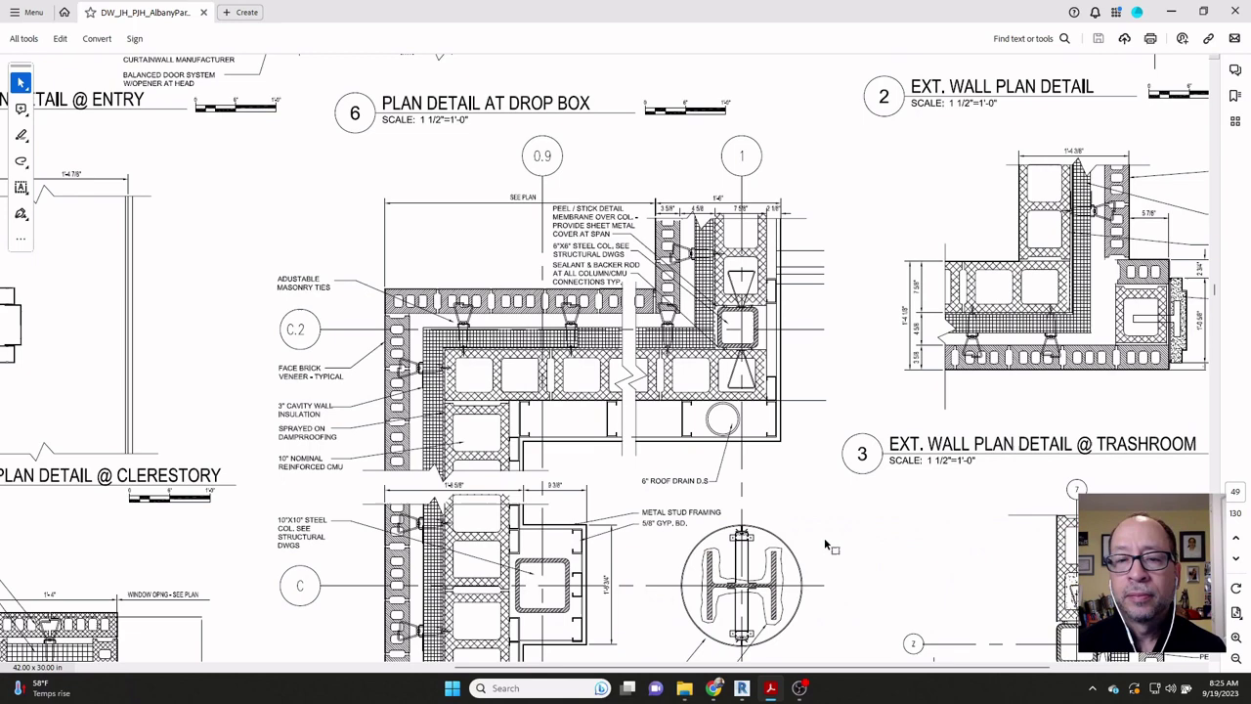
pyautogui.click(1236, 638)
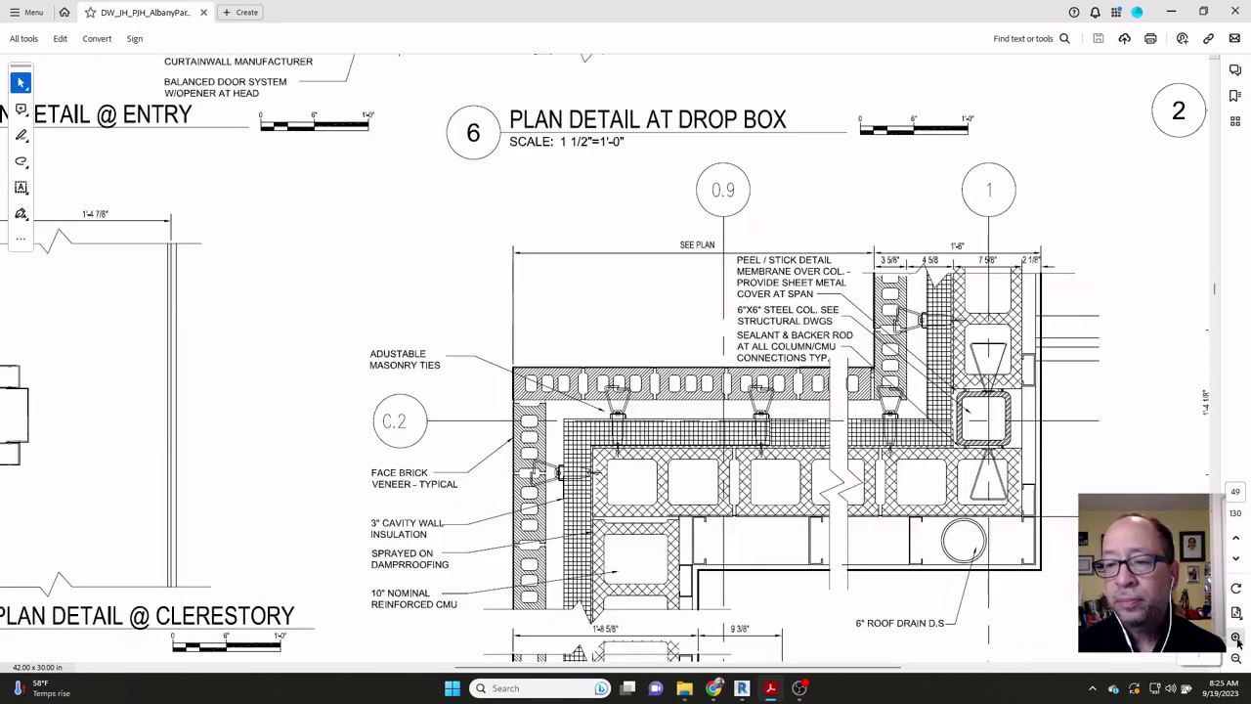
pyautogui.moveTo(591, 670); pyautogui.dragTo(699, 672)
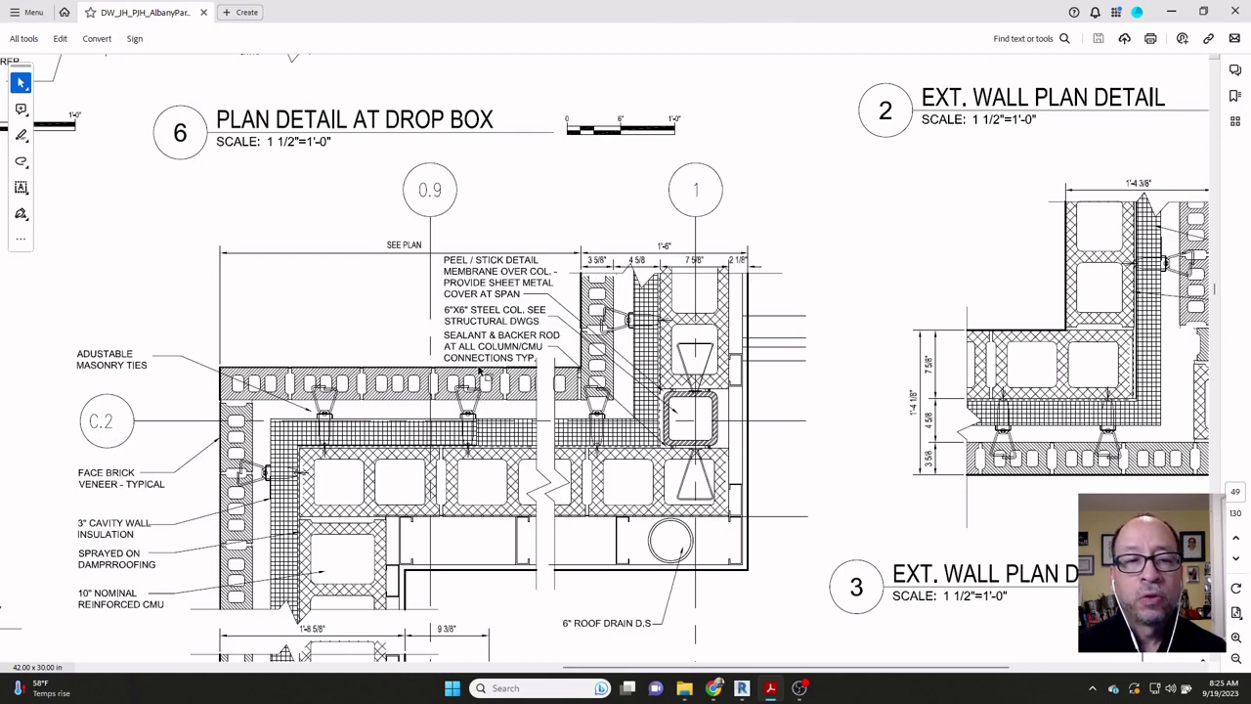
pyautogui.scroll(-1, 480, 369)
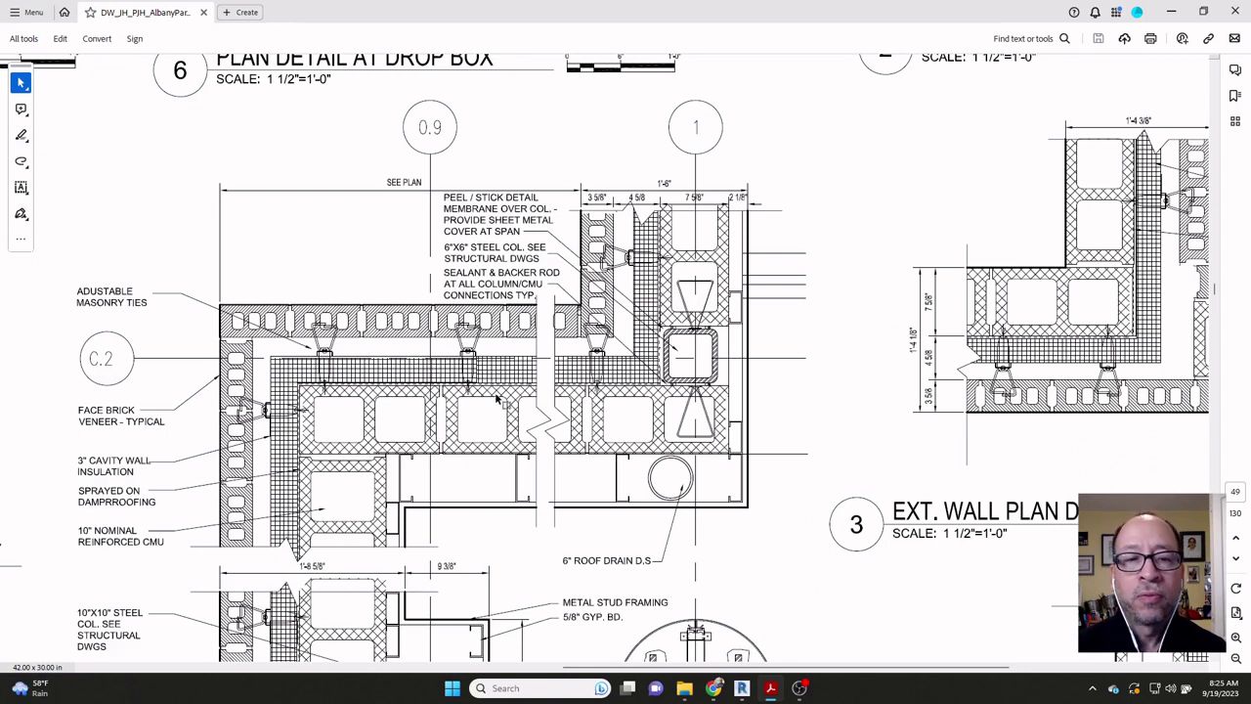
pyautogui.scroll(-3, 496, 406)
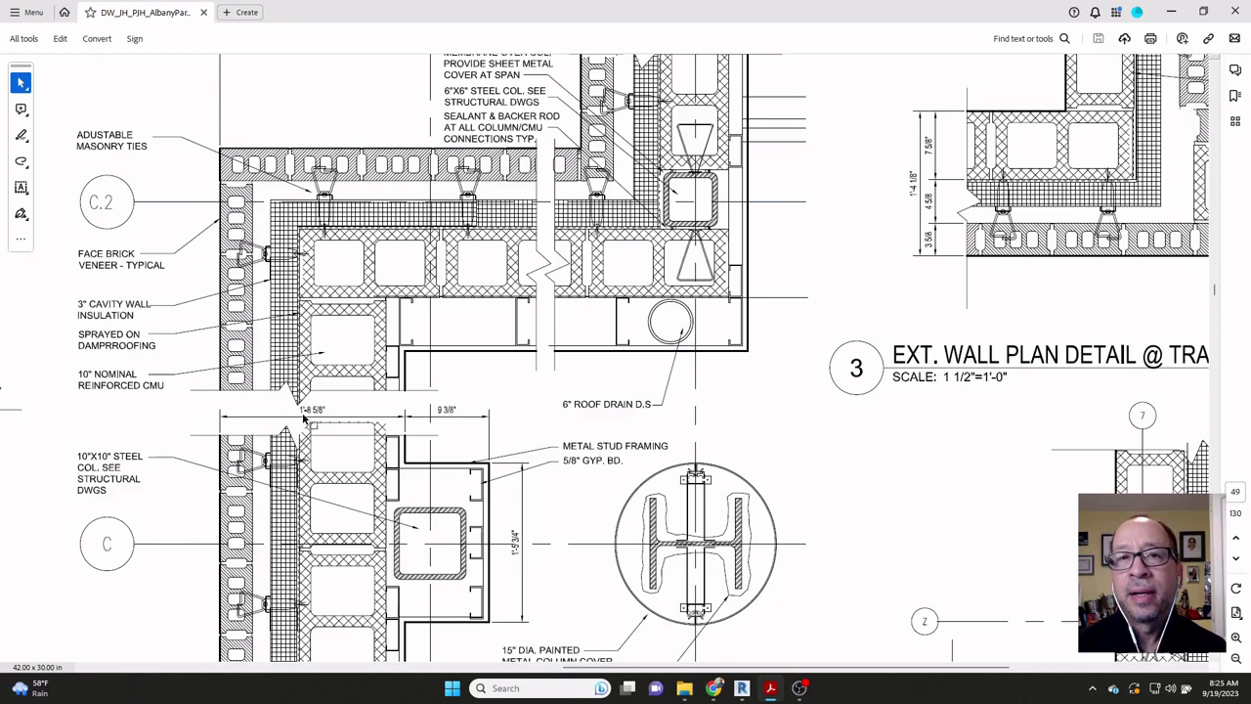
pyautogui.scroll(3, 591, 305)
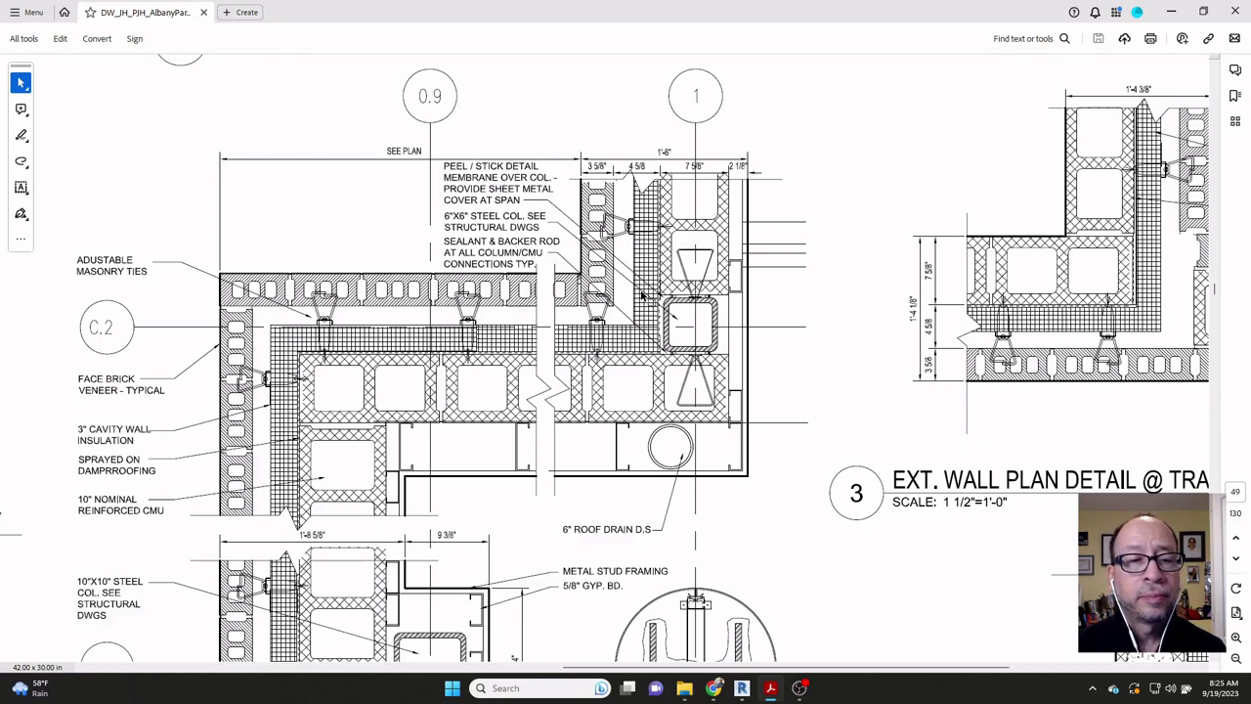
pyautogui.scroll(-1, 449, 314)
pyautogui.scroll(1, 525, 305)
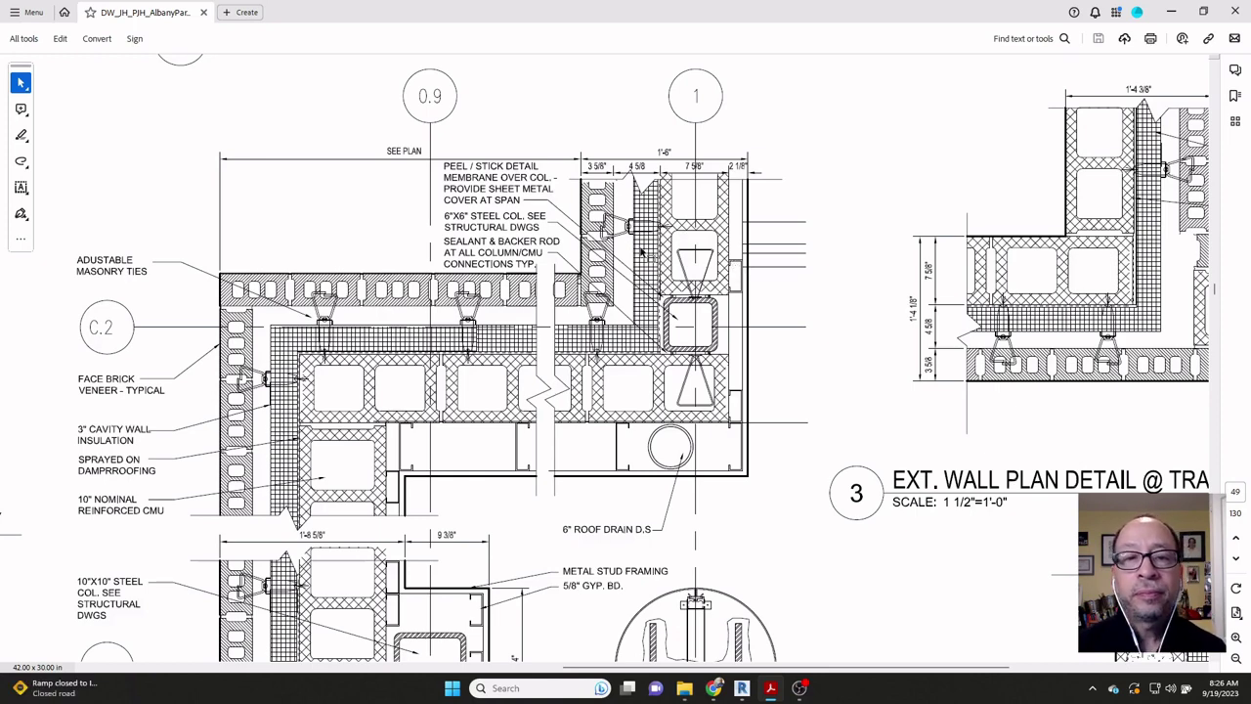
pyautogui.scroll(-3, 645, 256)
pyautogui.scroll(1, 557, 202)
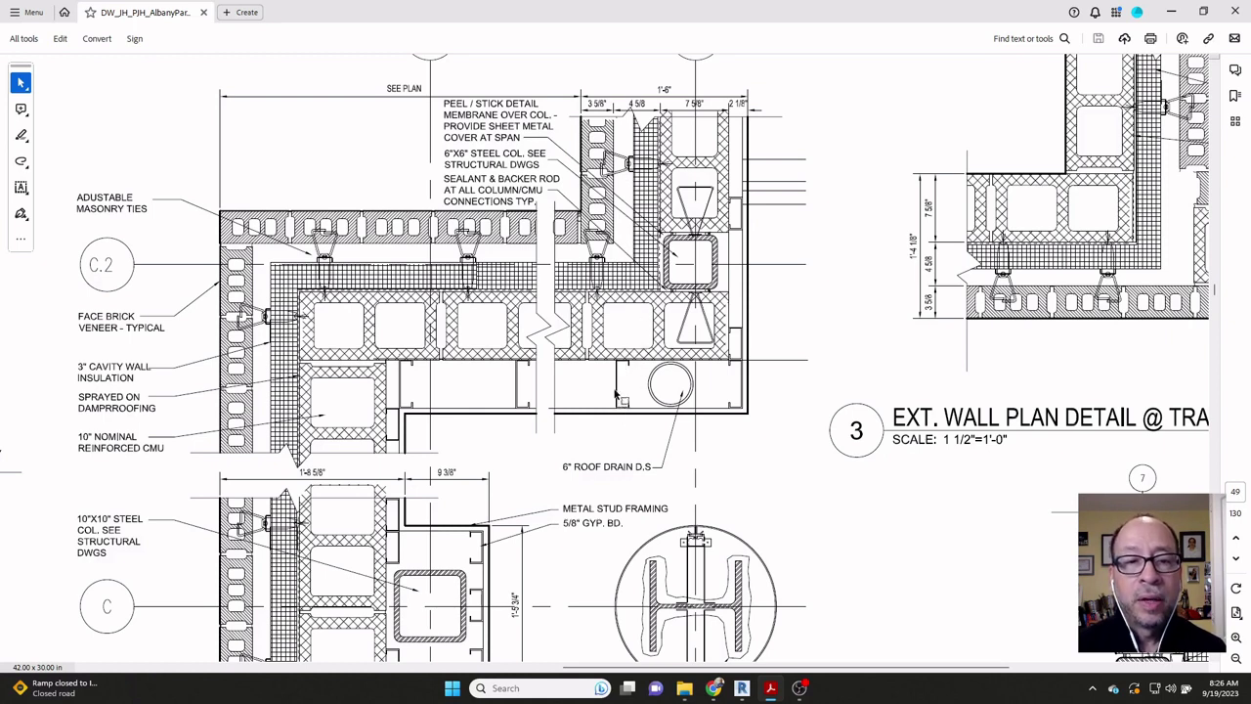
pyautogui.scroll(-1, 614, 397)
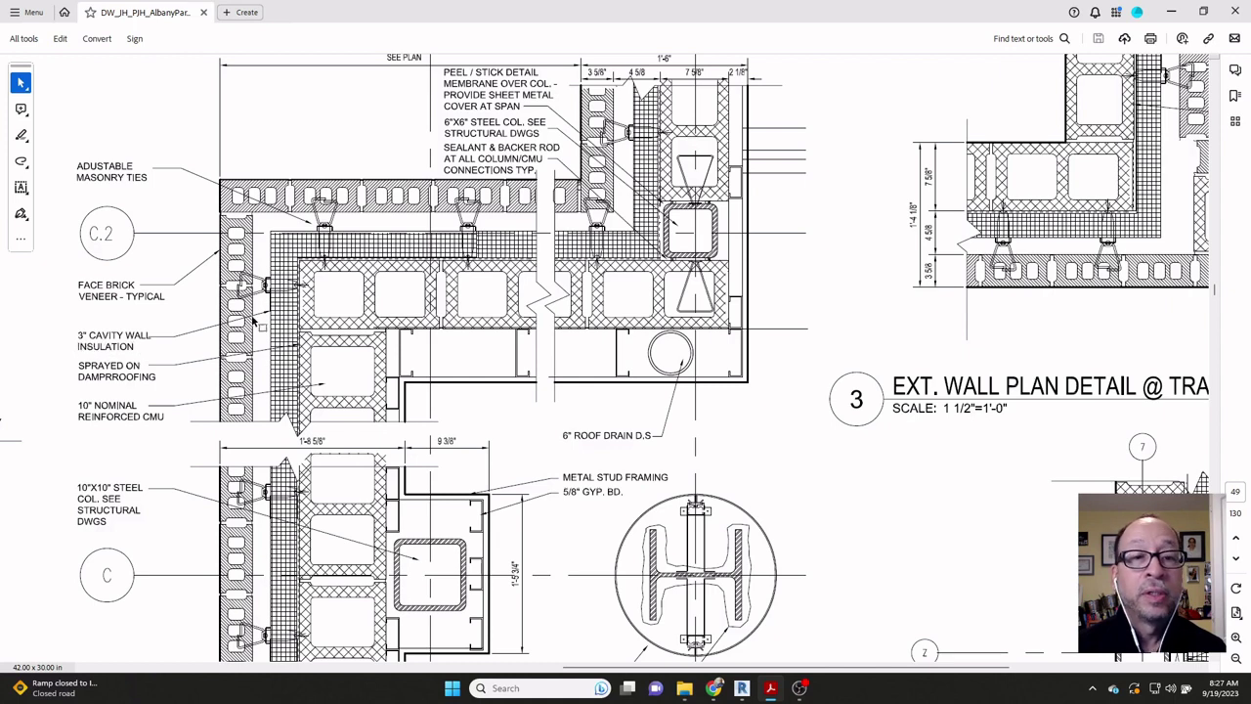
pyautogui.scroll(2, 459, 289)
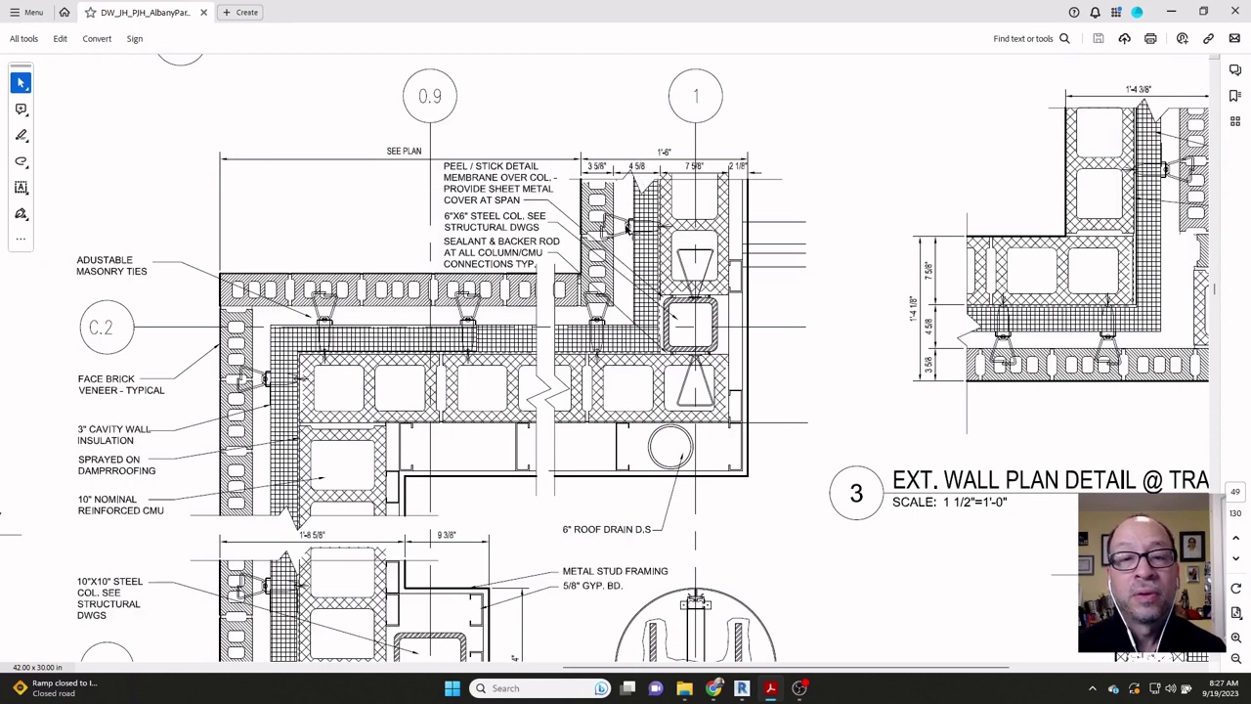
pyautogui.scroll(-1, 613, 232)
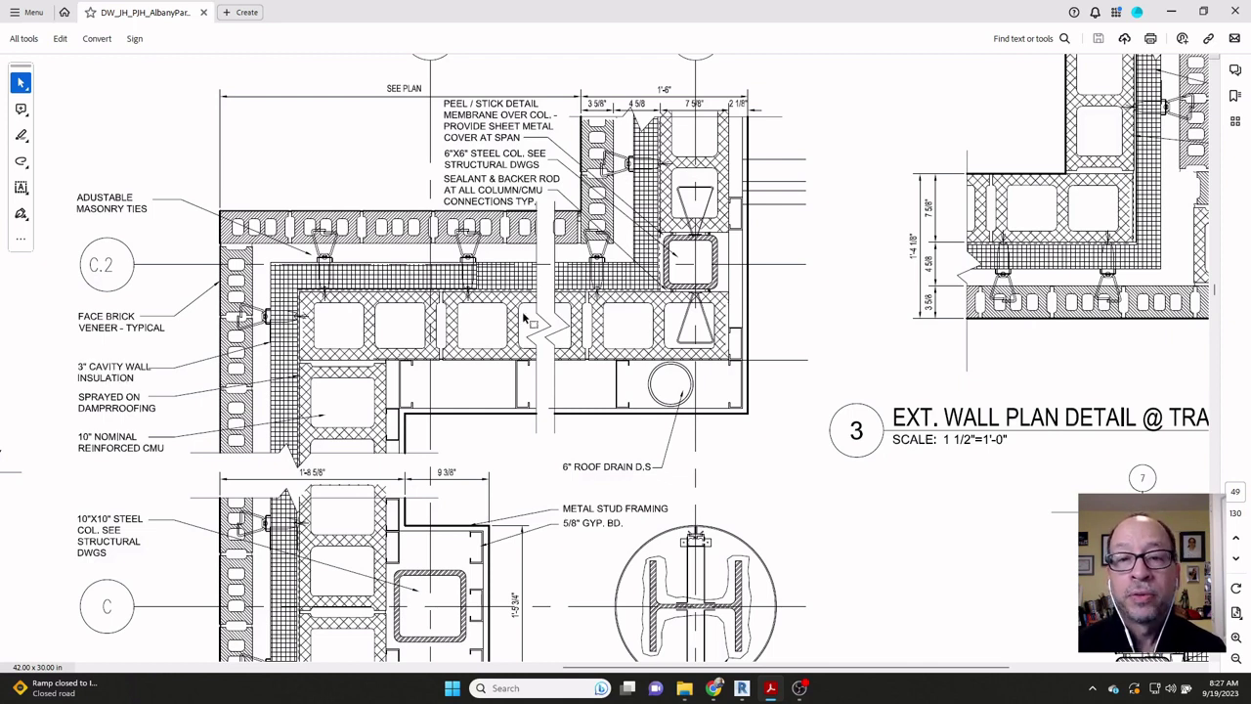
pyautogui.scroll(-2, 538, 317)
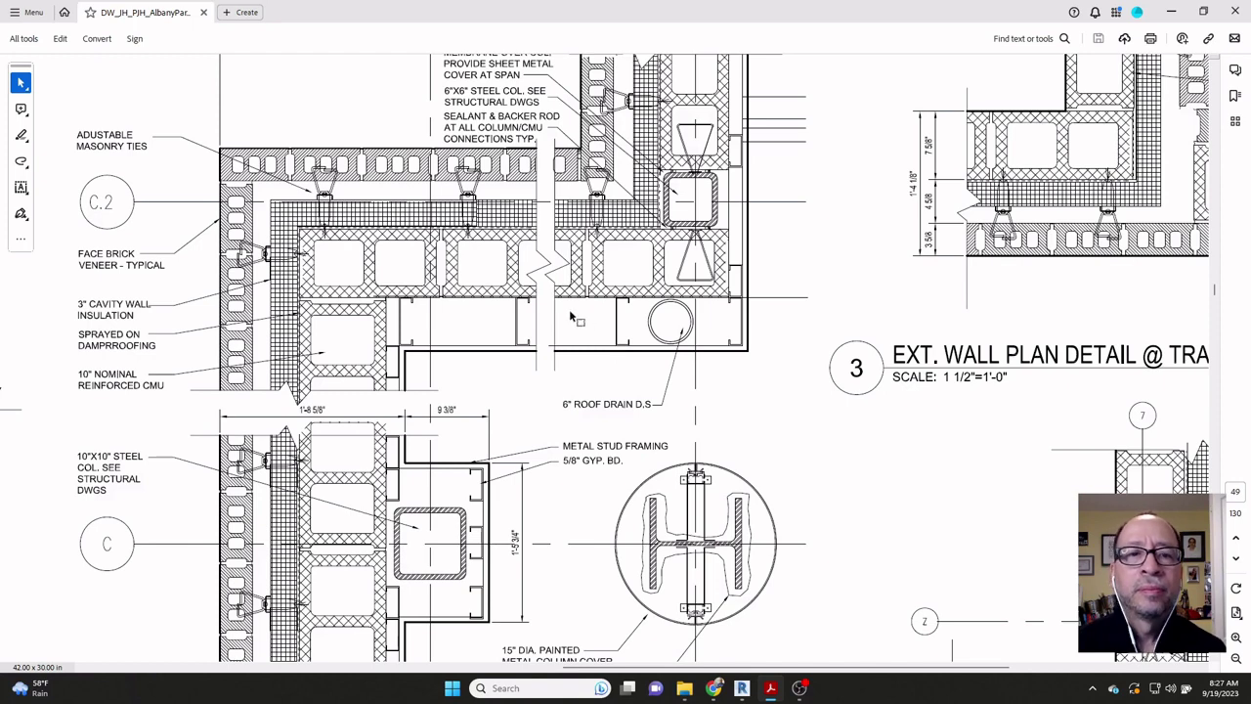
pyautogui.scroll(-2, 572, 317)
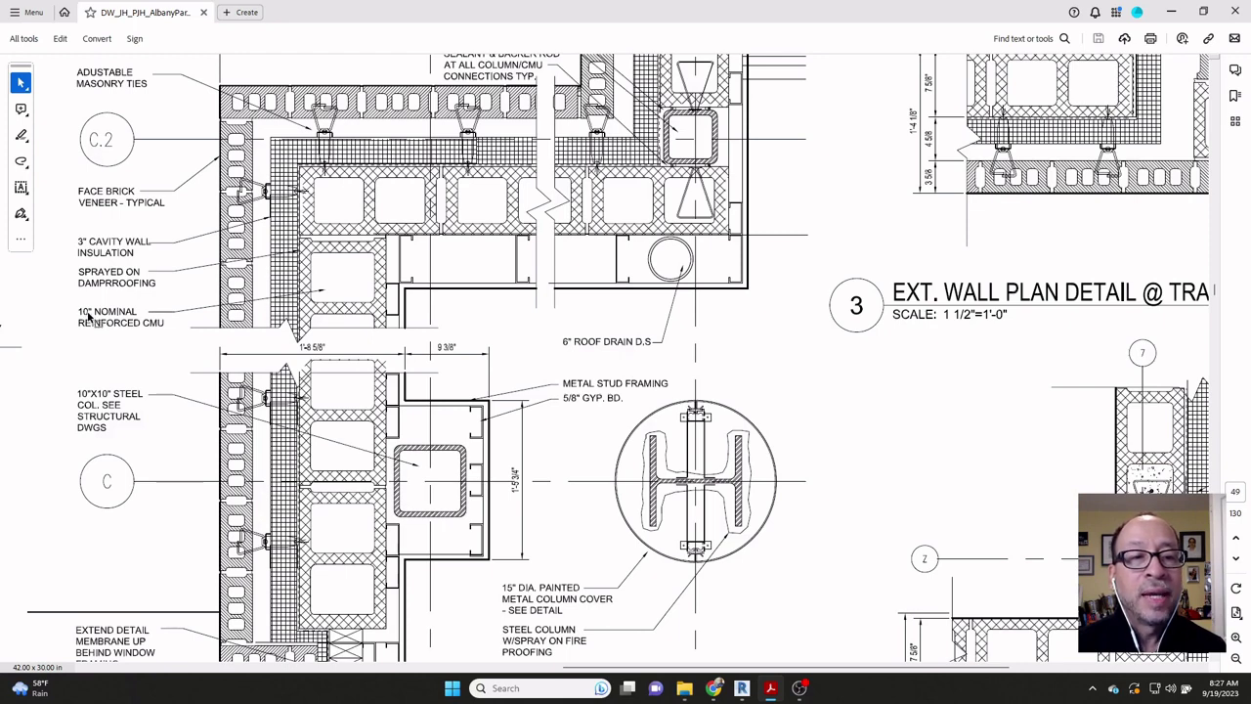
pyautogui.scroll(2, 363, 300)
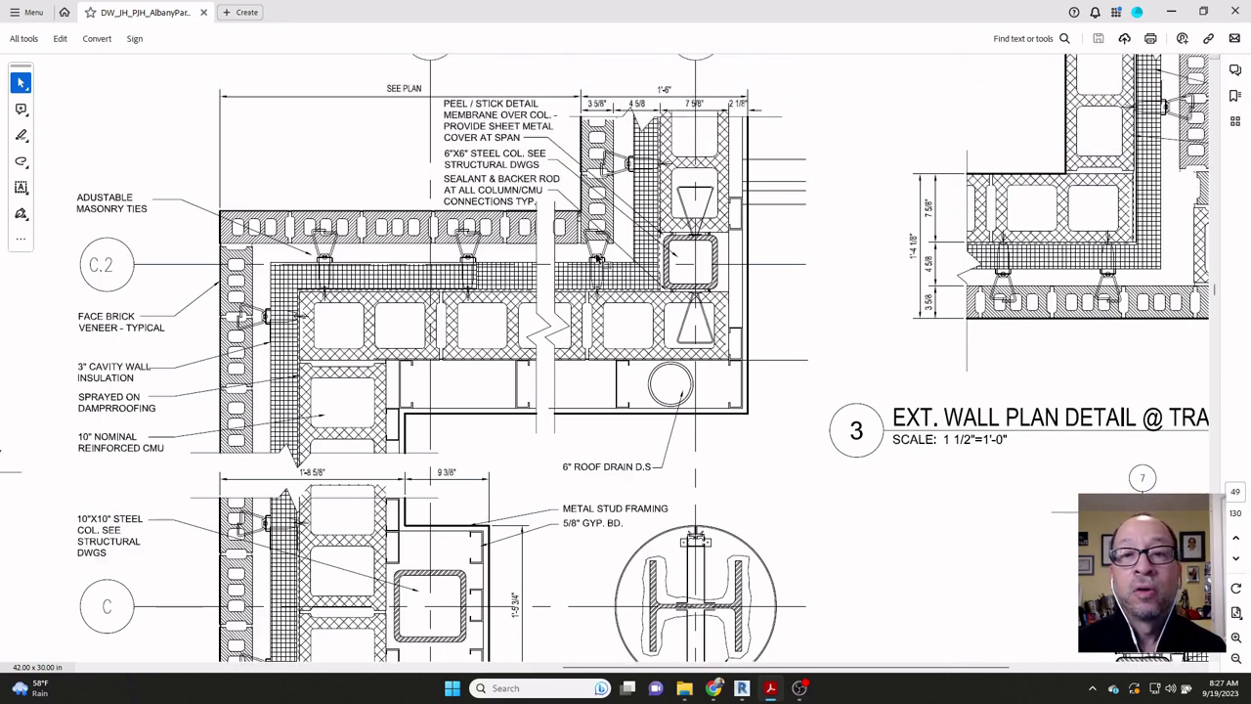
pyautogui.scroll(-1, 323, 361)
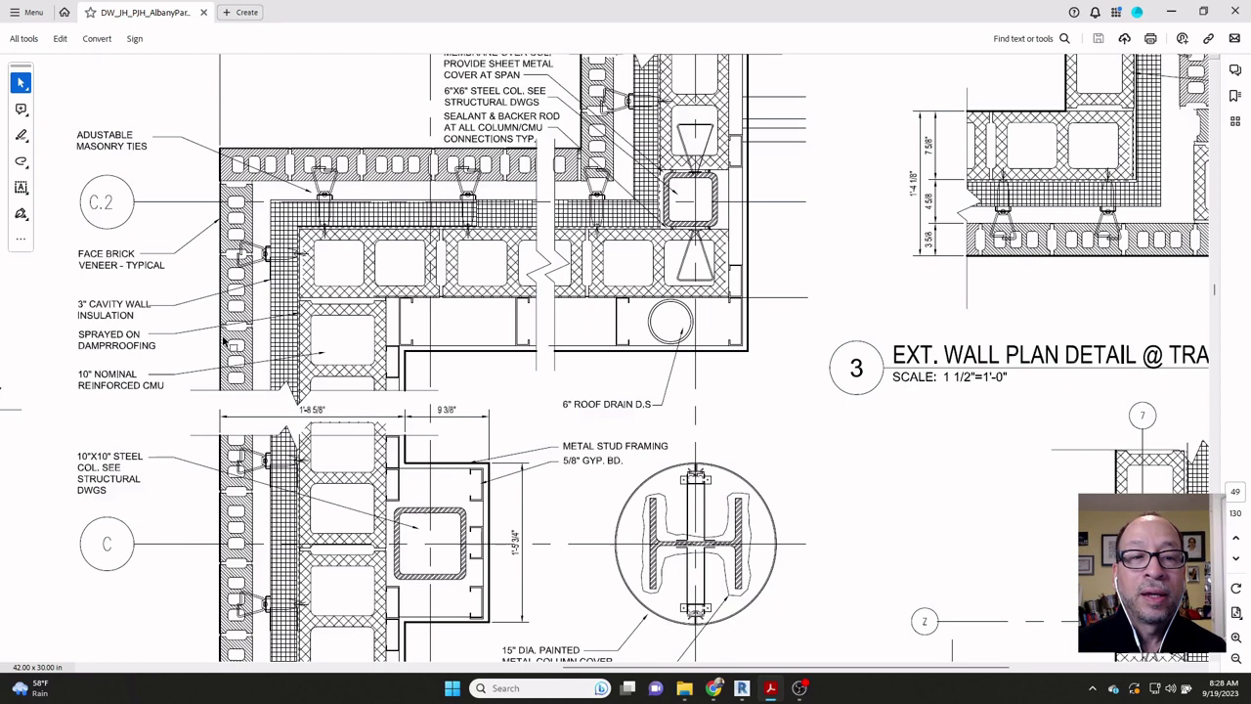
pyautogui.scroll(1, 224, 342)
pyautogui.scroll(2, 224, 342)
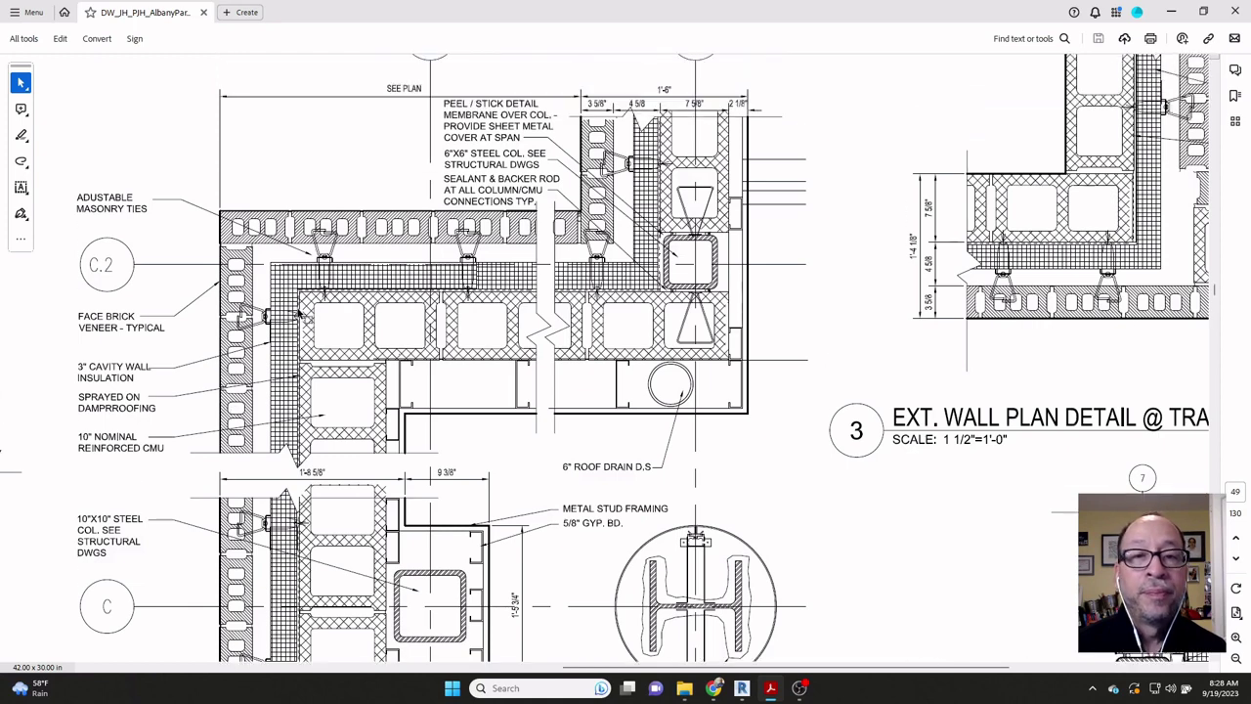
pyautogui.scroll(-2, 584, 166)
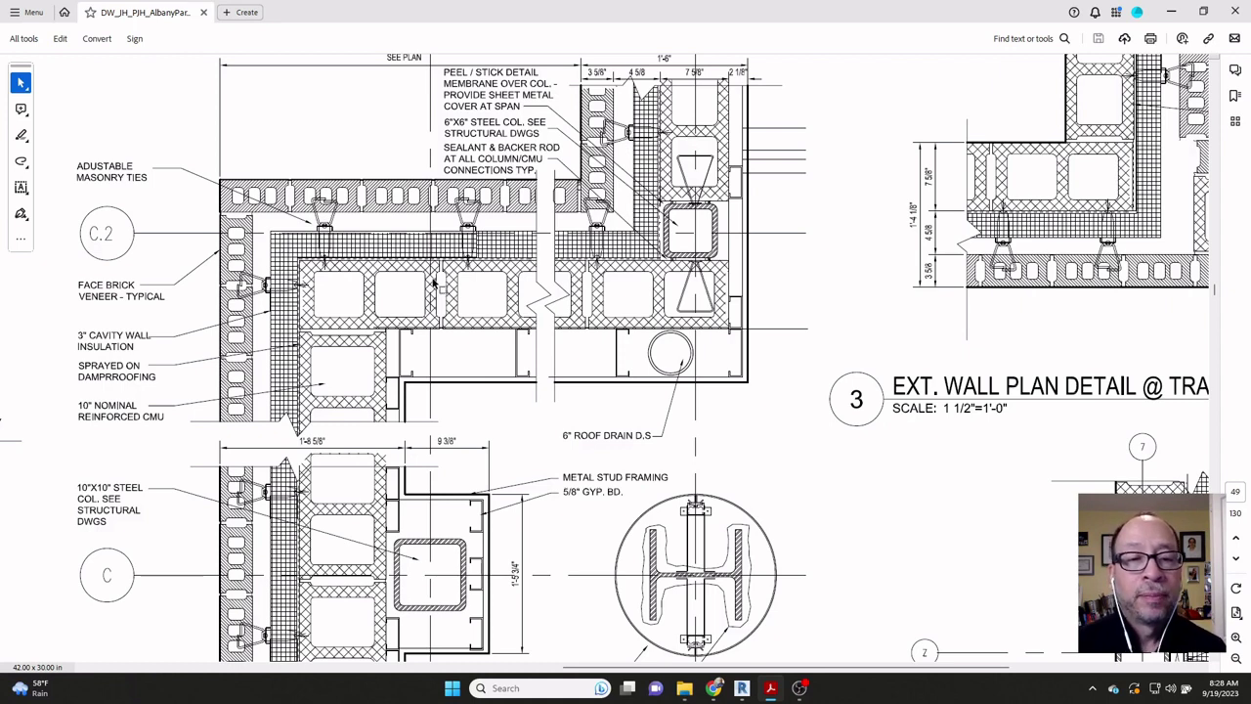
pyautogui.scroll(-1, 434, 282)
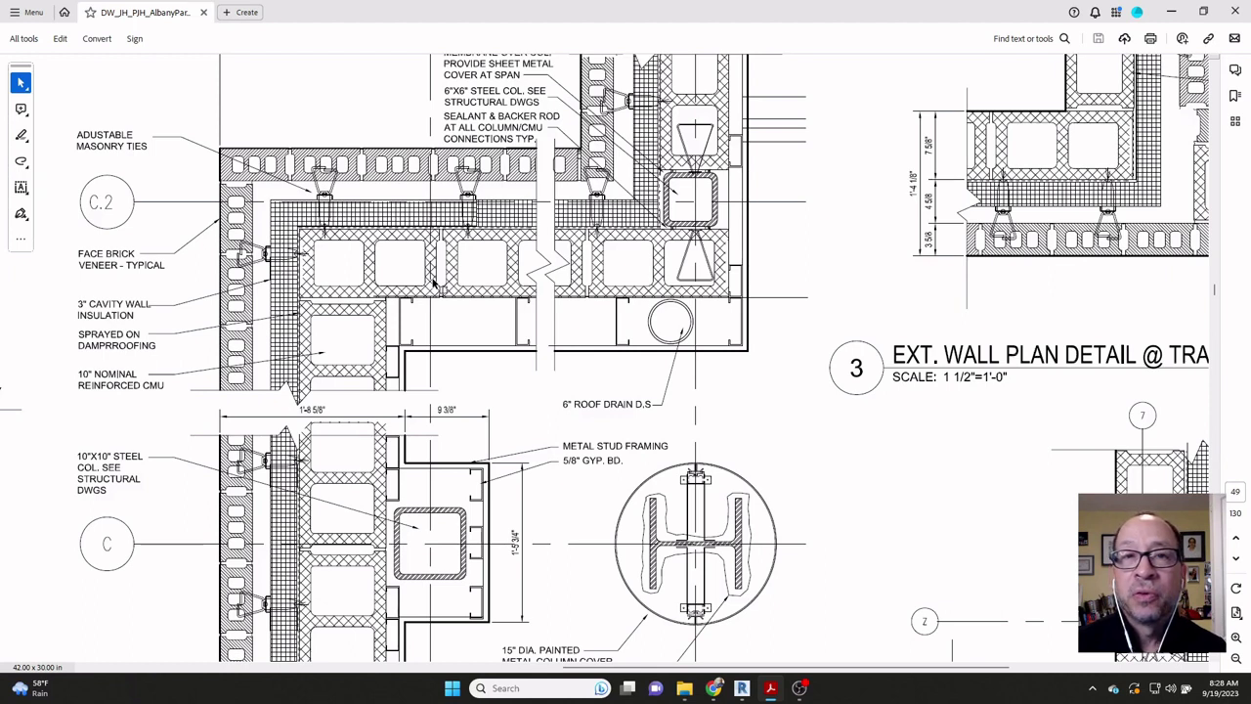
pyautogui.scroll(1, 434, 281)
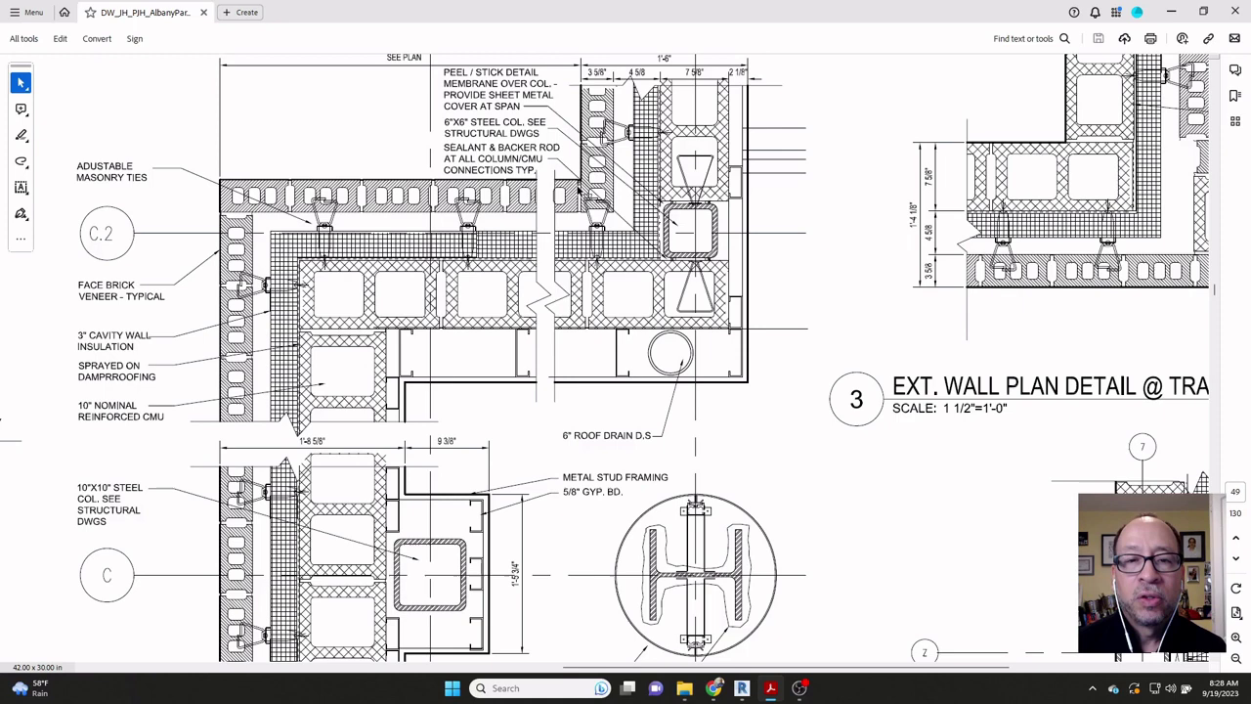
pyautogui.scroll(1, 438, 353)
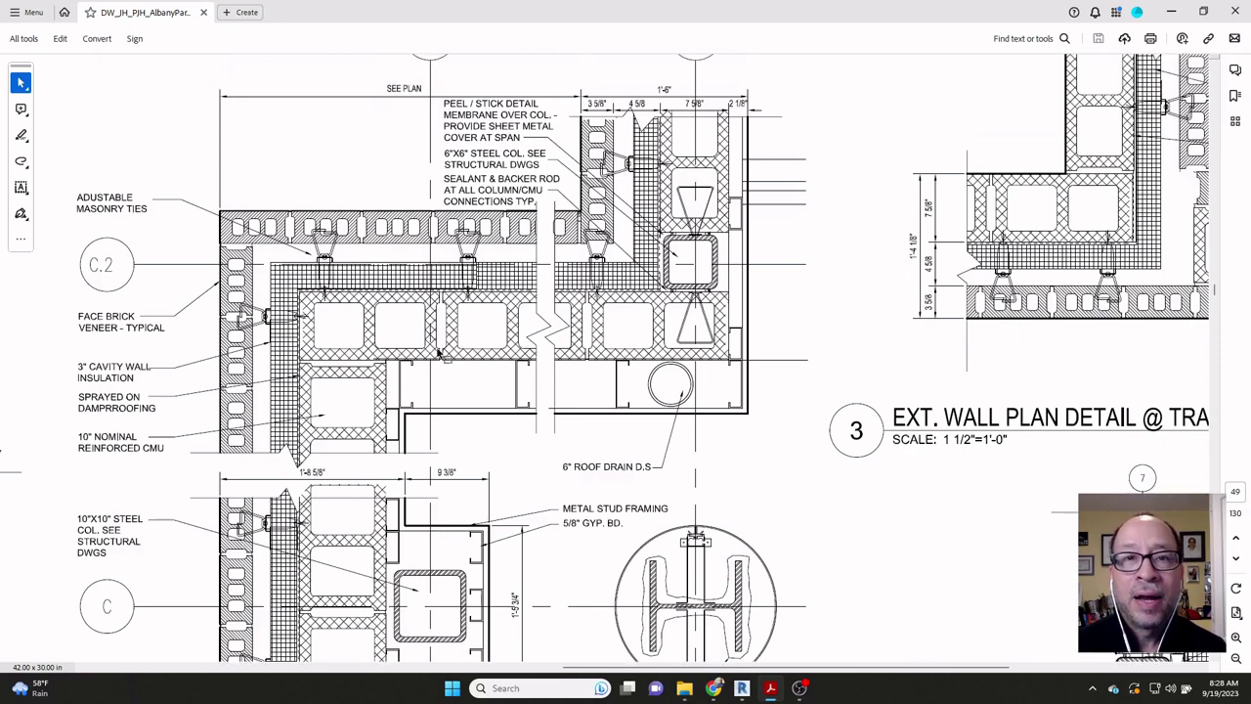
pyautogui.click(741, 688)
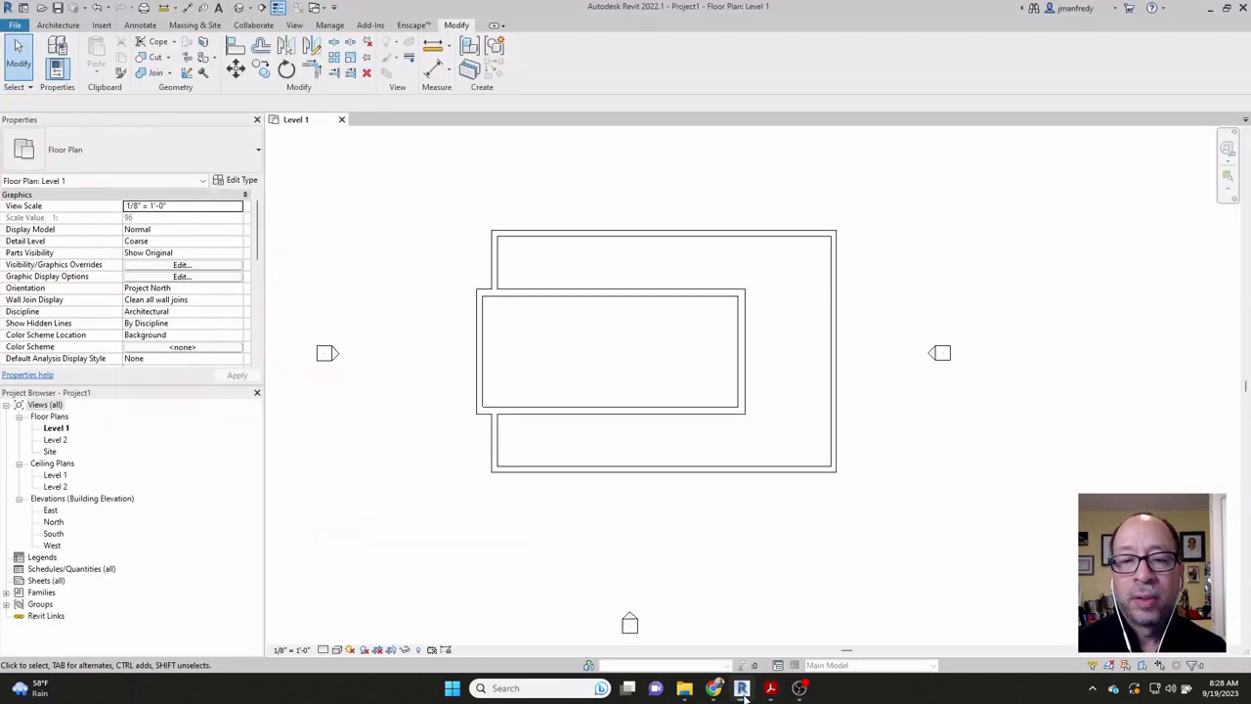
pyautogui.scroll(3, 645, 401)
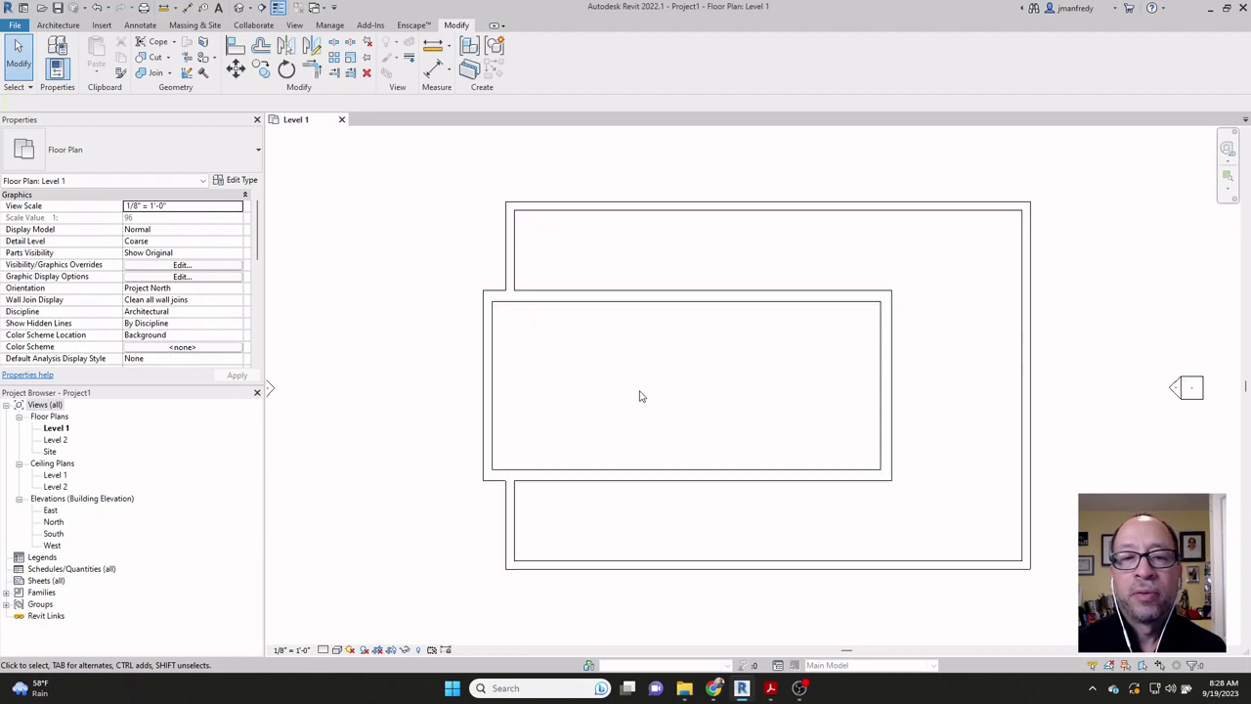
pyautogui.moveTo(641, 396); pyautogui.dragTo(609, 383, button='middle')
pyautogui.click(668, 200)
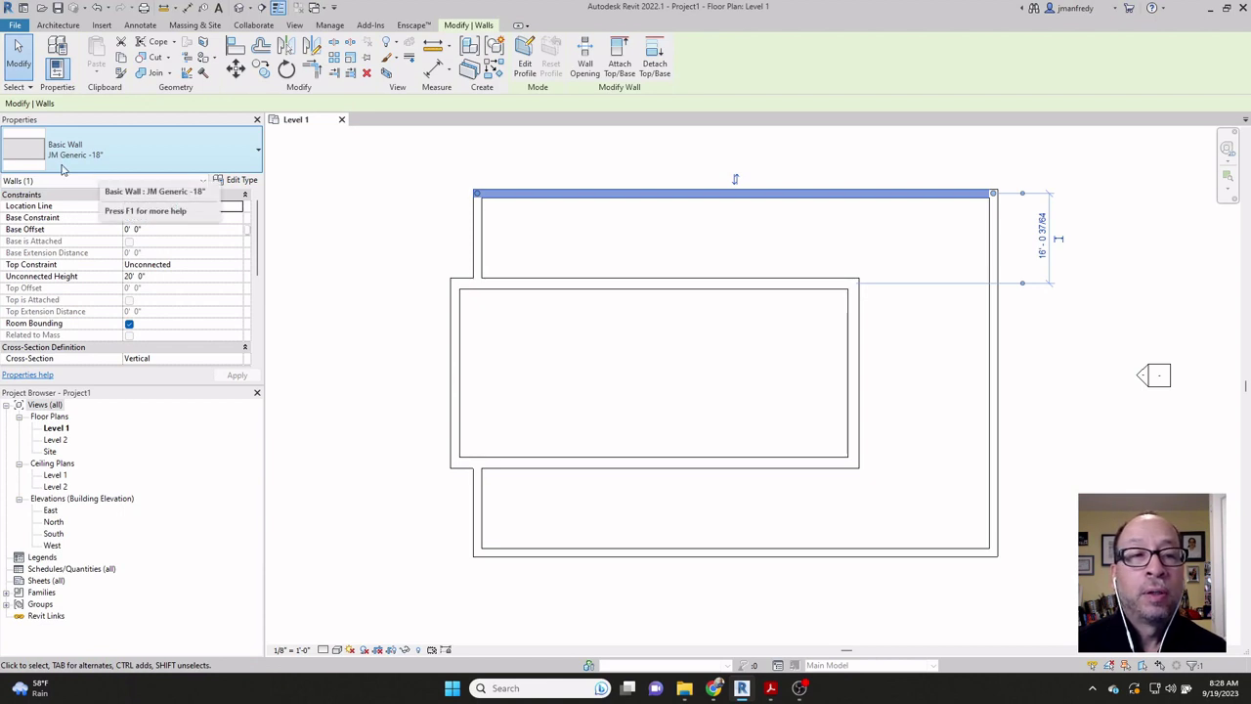
pyautogui.click(235, 180)
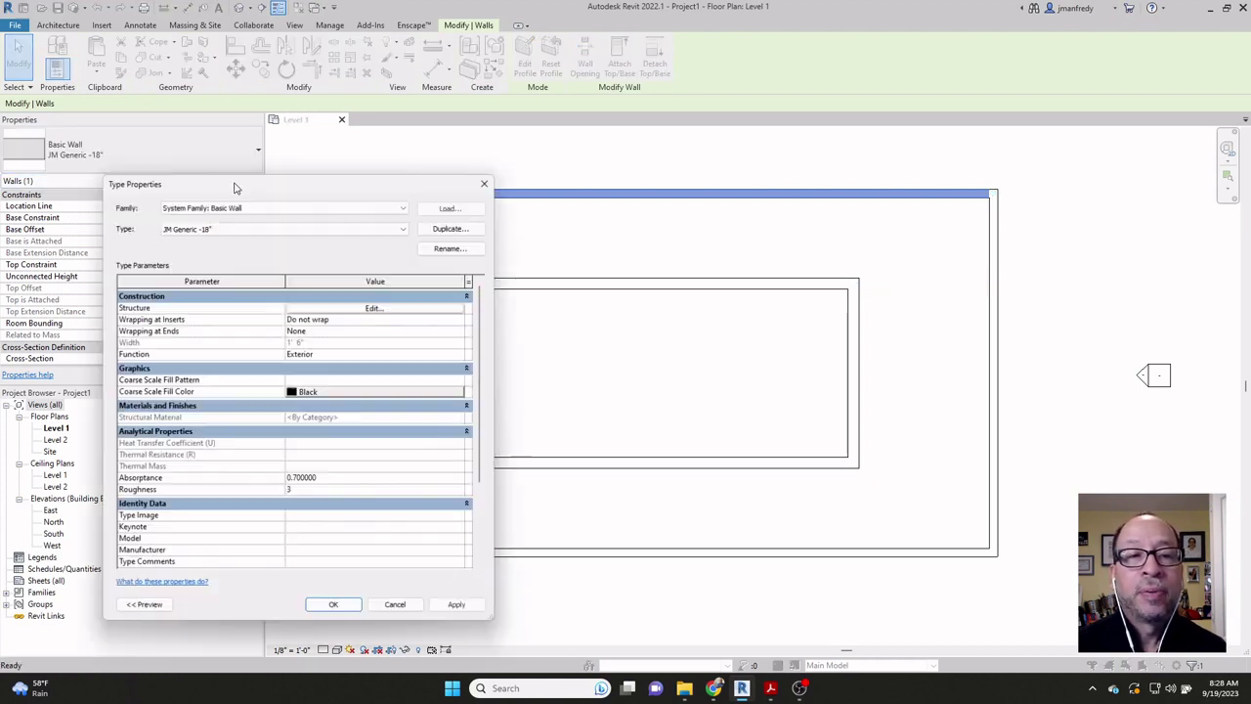
pyautogui.click(358, 309)
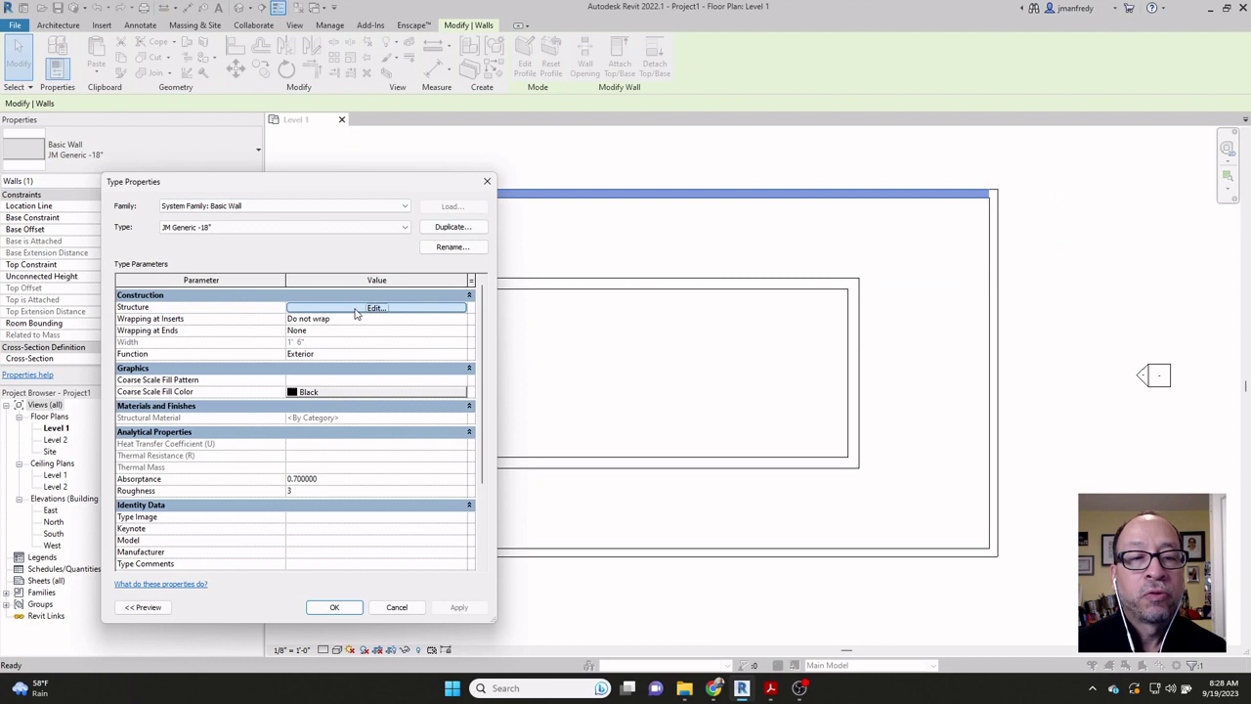
pyautogui.click(308, 315)
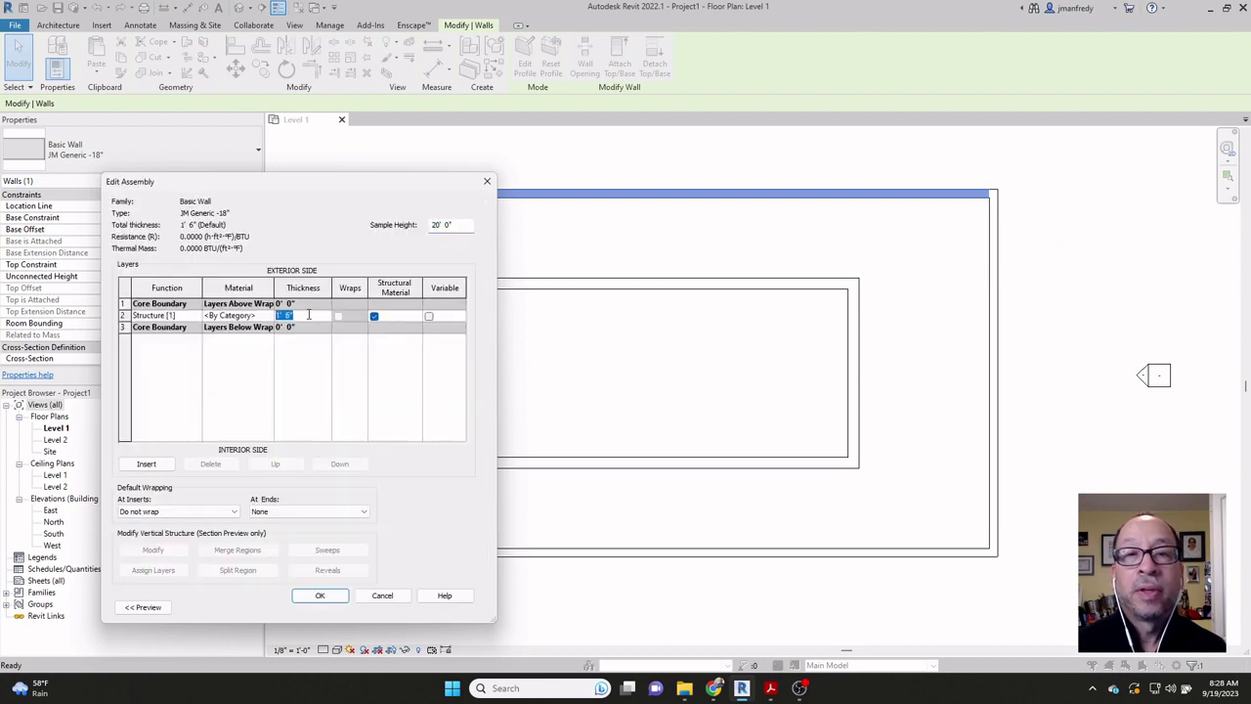
pyautogui.click(321, 595)
pyautogui.click(335, 607)
pyautogui.click(382, 307)
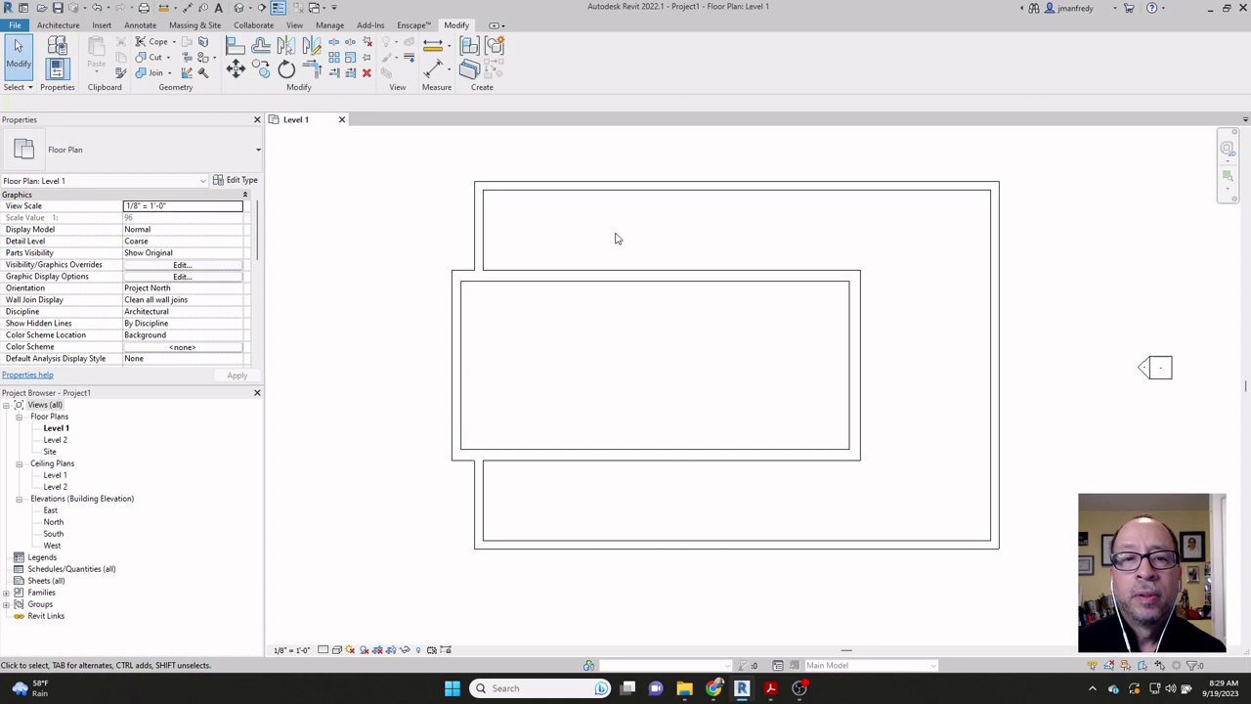
# Step: Select plan walls to check their types, including the 24-inch and 20-inch walls
pyautogui.scroll(3, 586, 230)
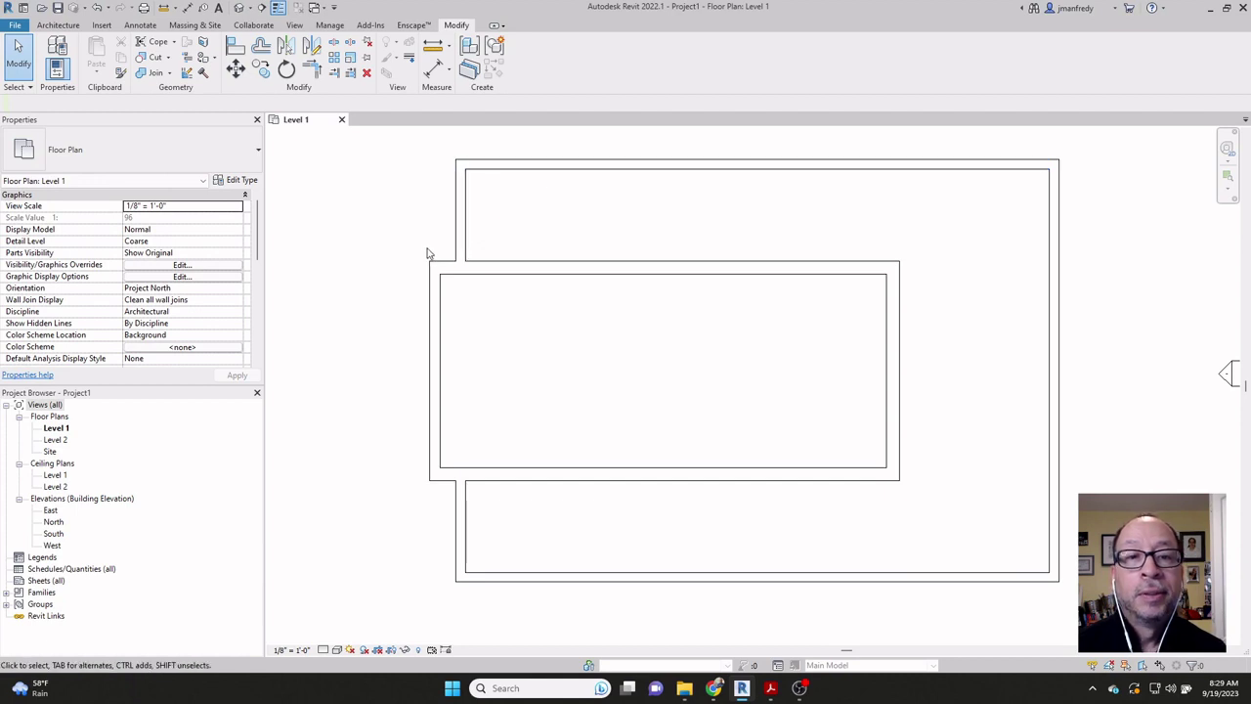
pyautogui.click(462, 220)
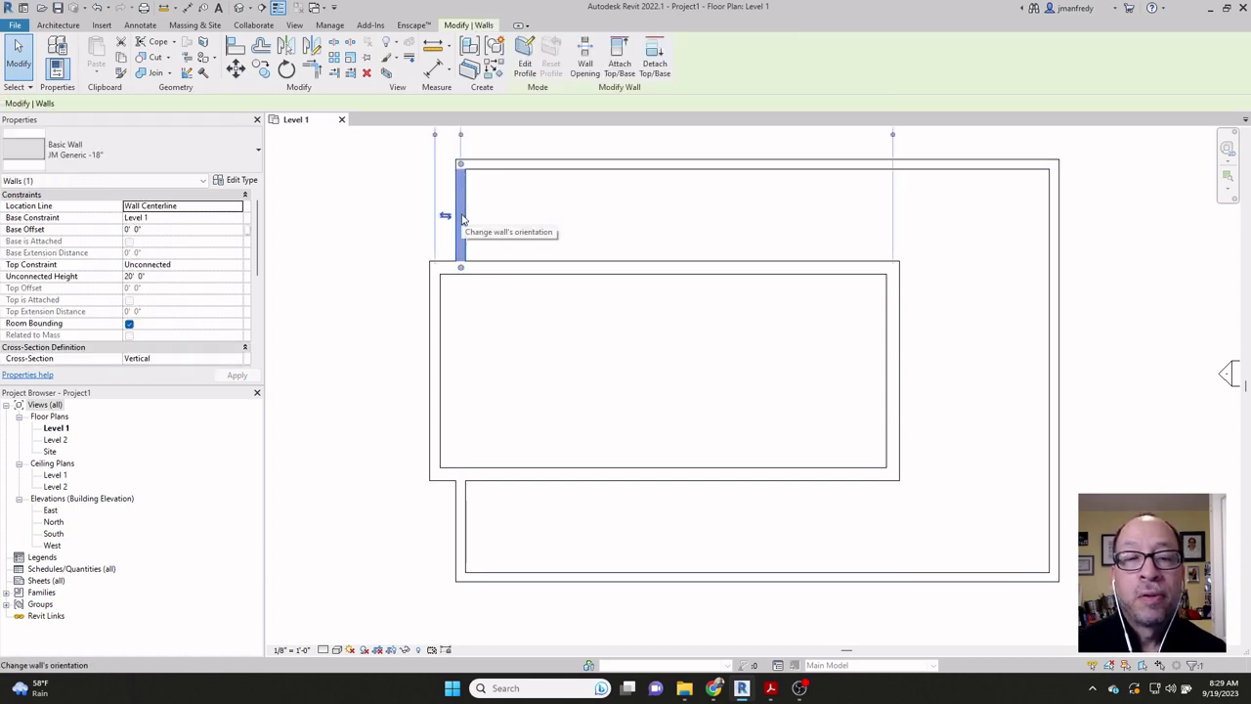
pyautogui.click(497, 268)
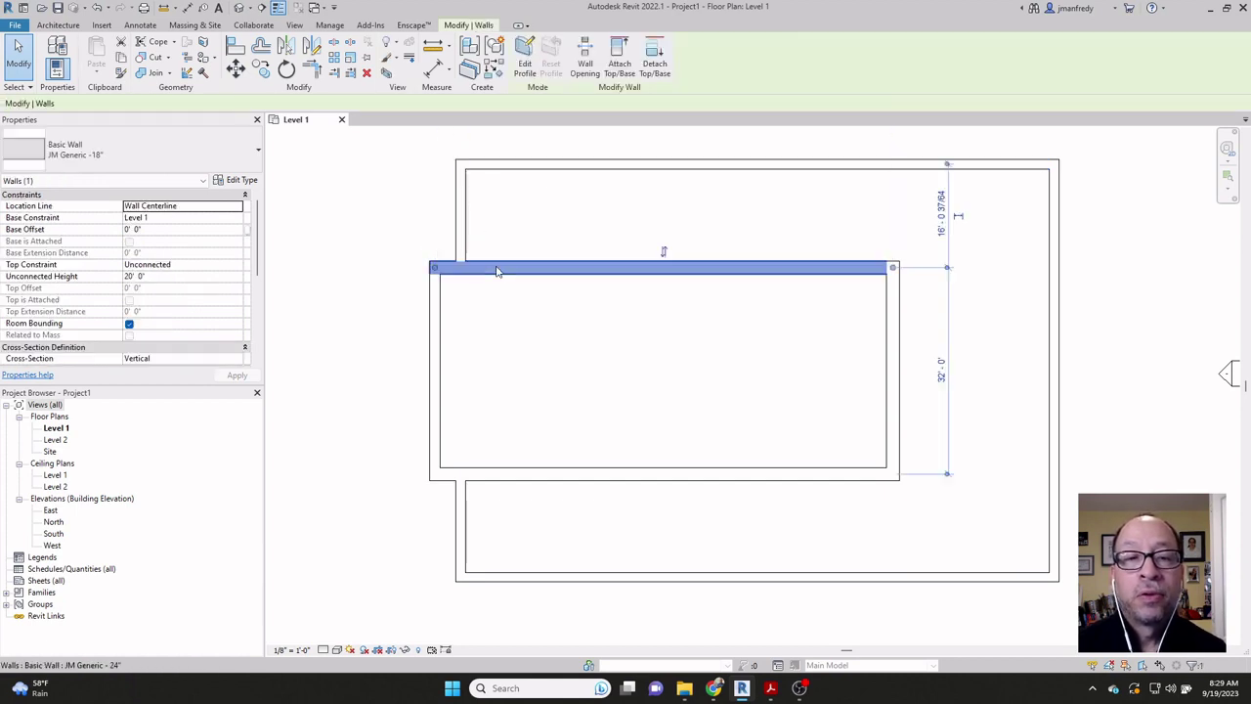
pyautogui.click(435, 313)
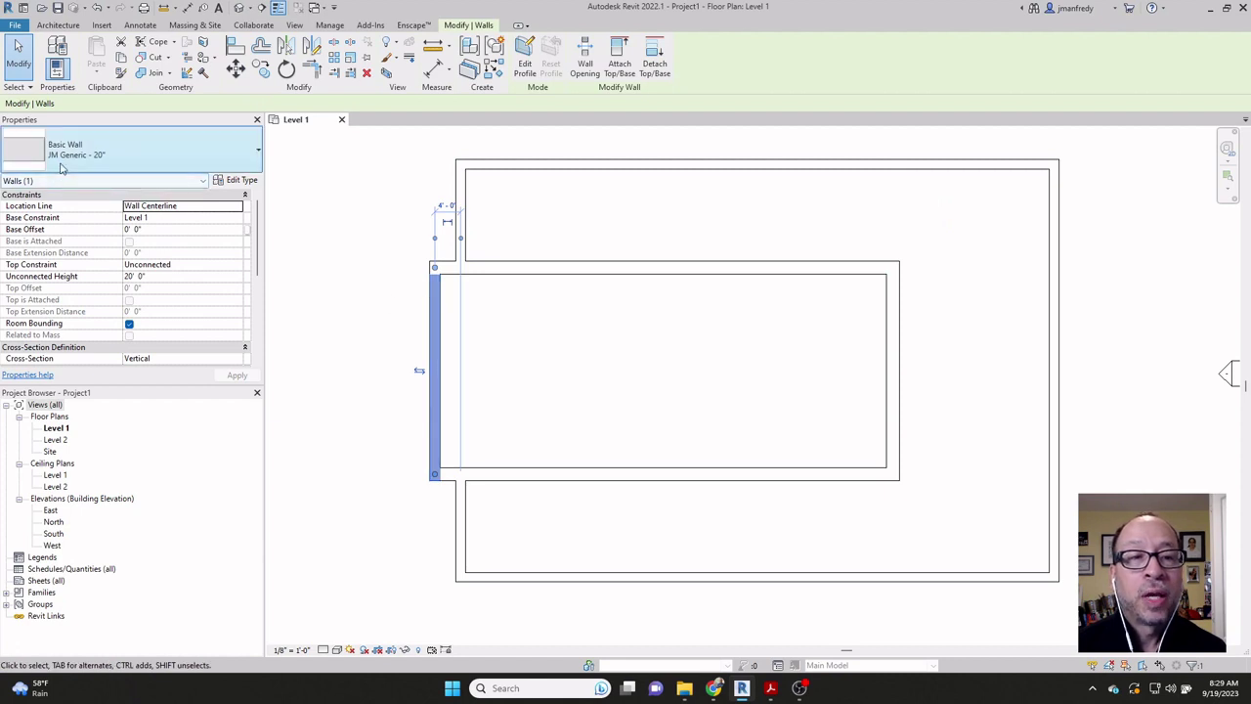
pyautogui.click(338, 233)
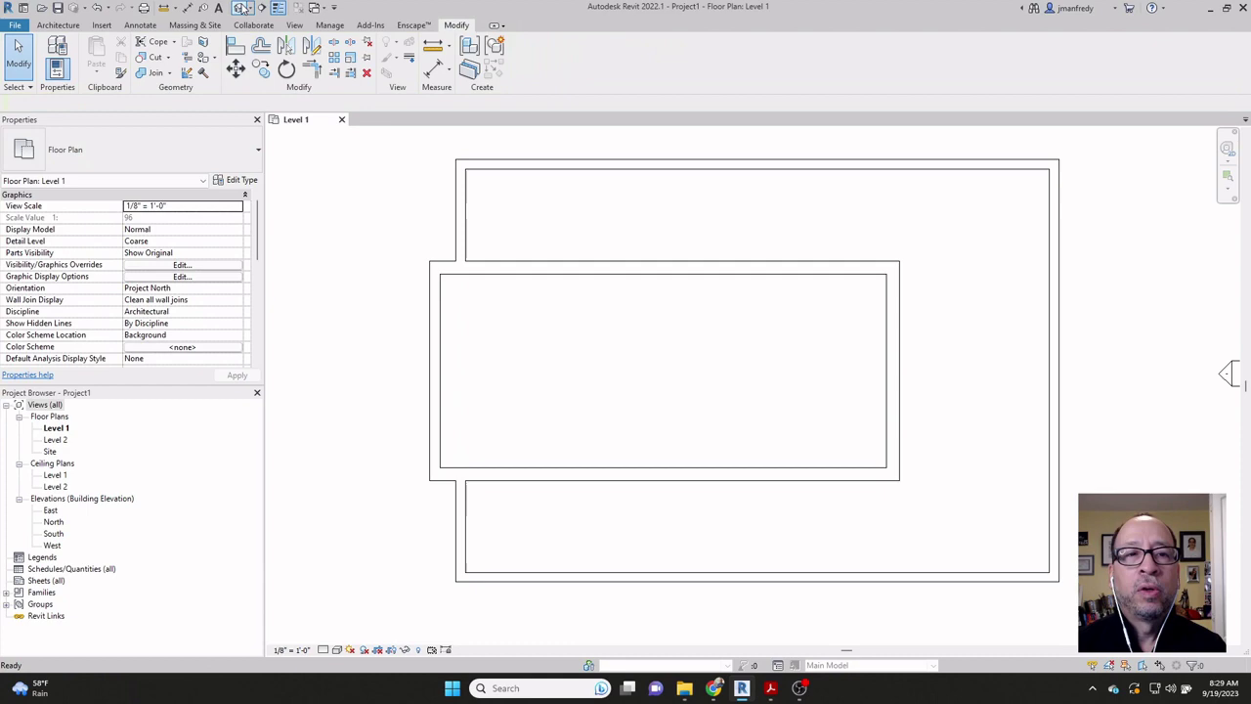
# Step: Inspect the walls in the Default 3D View by orbiting and panning the model
pyautogui.click(279, 6)
pyautogui.keyDown('shift'); pyautogui.moveTo(511, 346); pyautogui.dragTo(732, 352, button='middle'); pyautogui.keyUp('shift')
pyautogui.scroll(5, 616, 435)
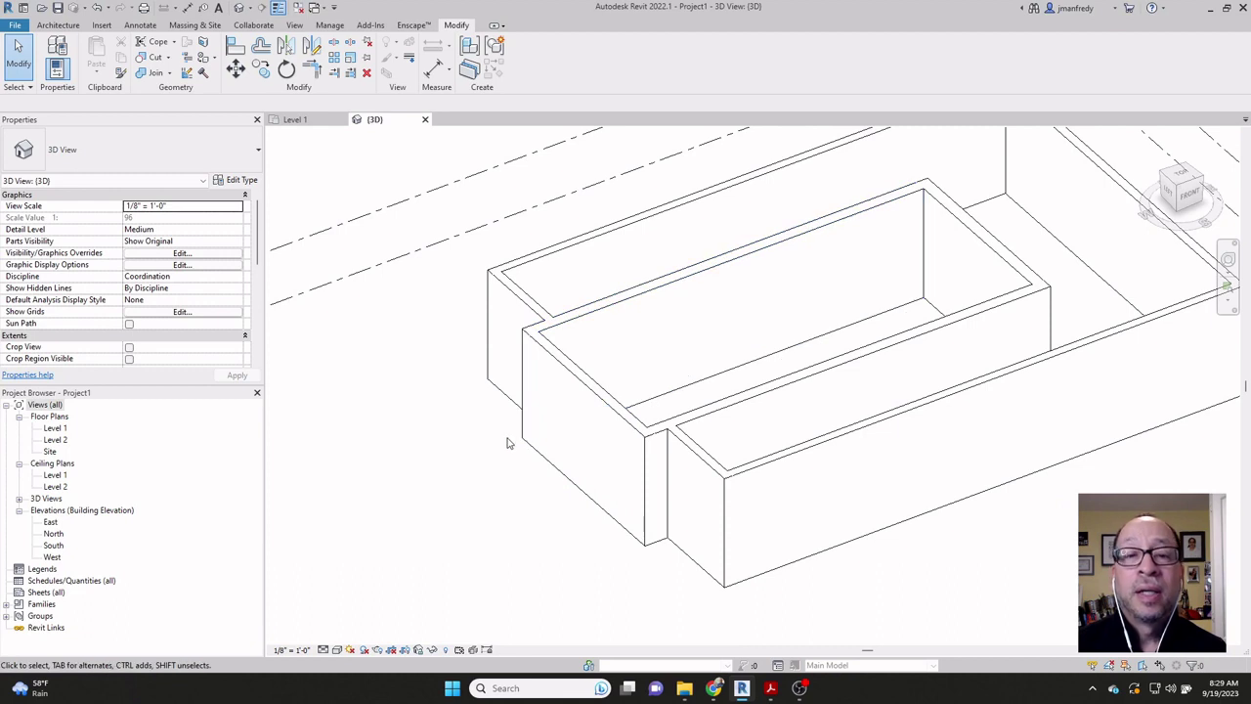
pyautogui.moveTo(507, 443); pyautogui.dragTo(480, 445, button='middle')
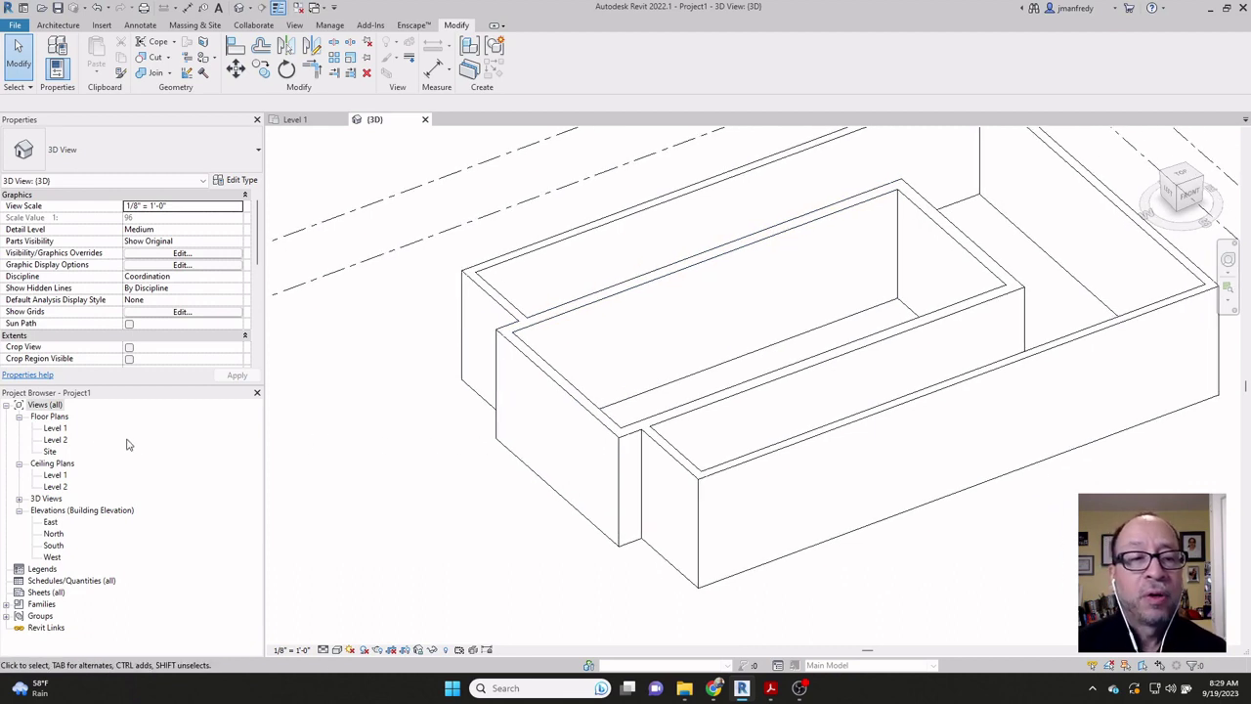
# Step: Back on Level 1, start Wall: Architectural and show the wall type list
pyautogui.doubleClick(56, 428)
pyautogui.moveTo(413, 313); pyautogui.dragTo(434, 319, button='middle')
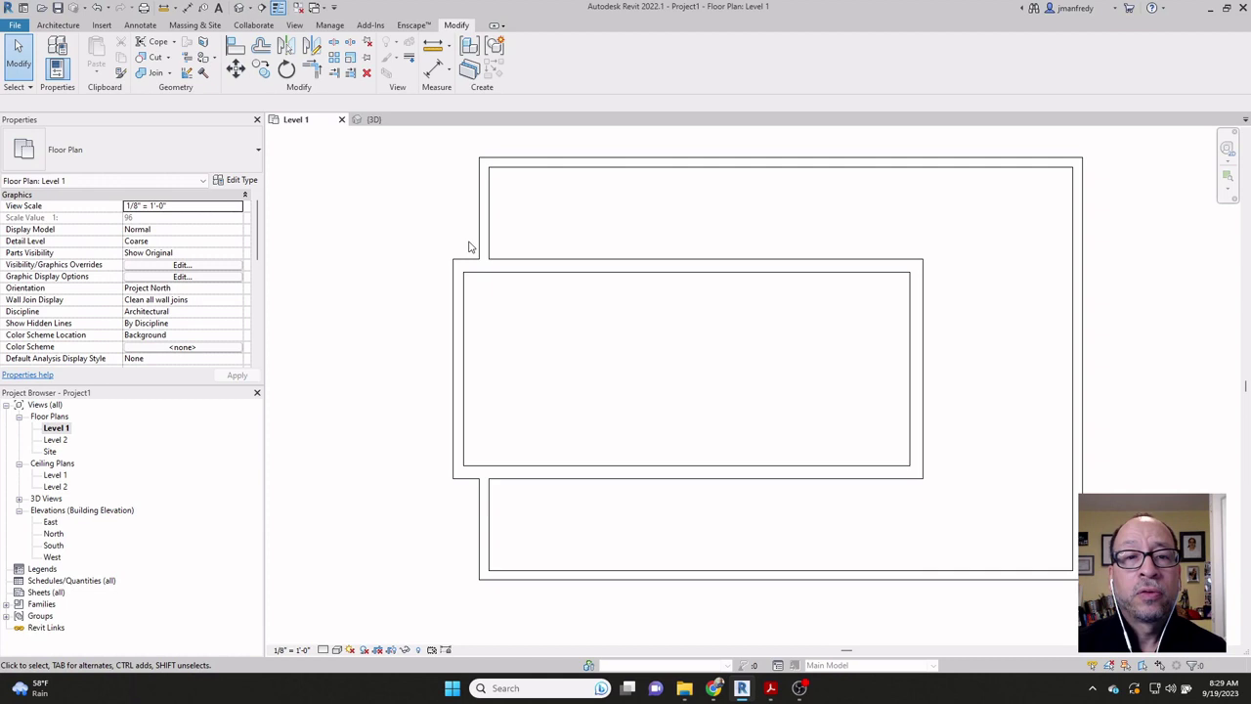
pyautogui.click(62, 25)
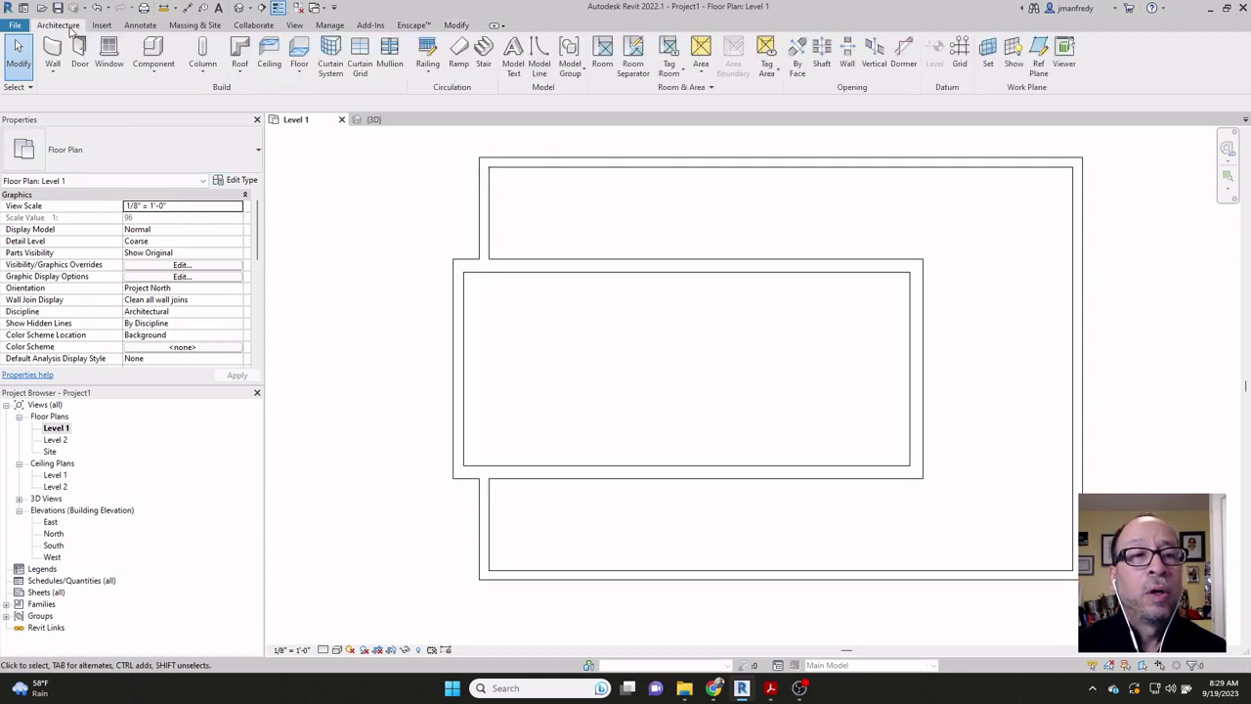
pyautogui.click(53, 75)
pyautogui.click(78, 95)
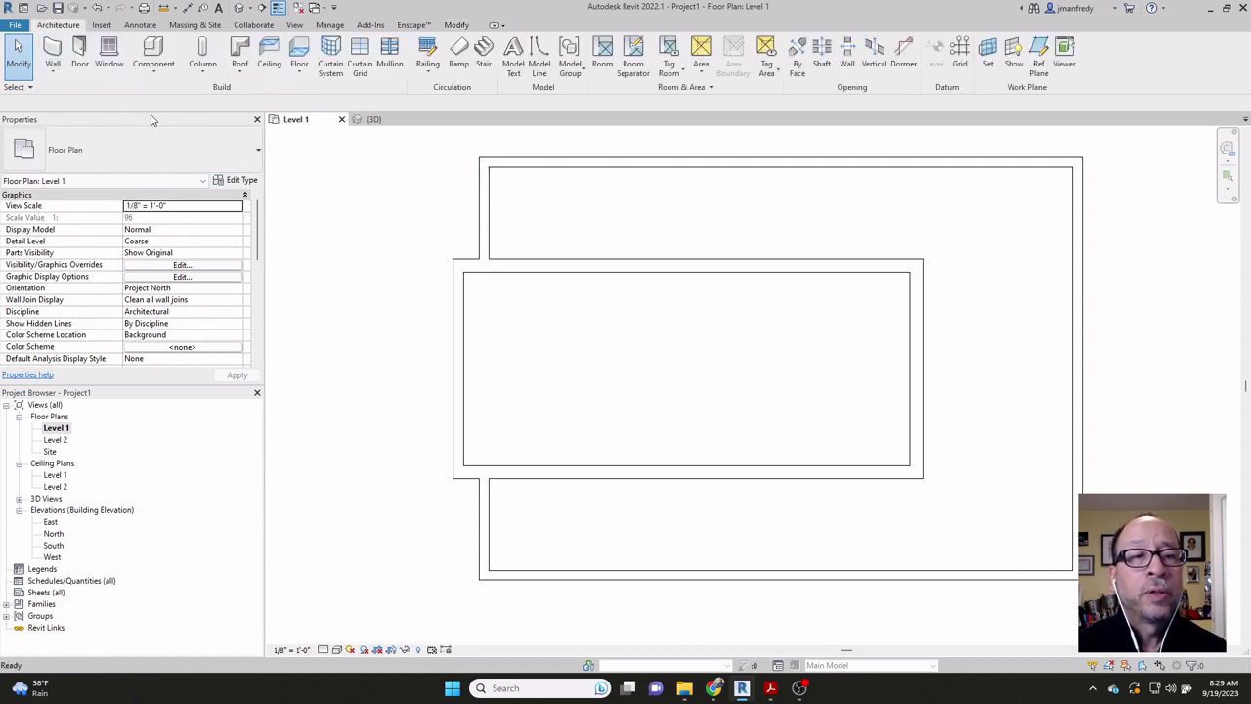
pyautogui.click(195, 152)
pyautogui.moveTo(260, 312); pyautogui.dragTo(259, 211)
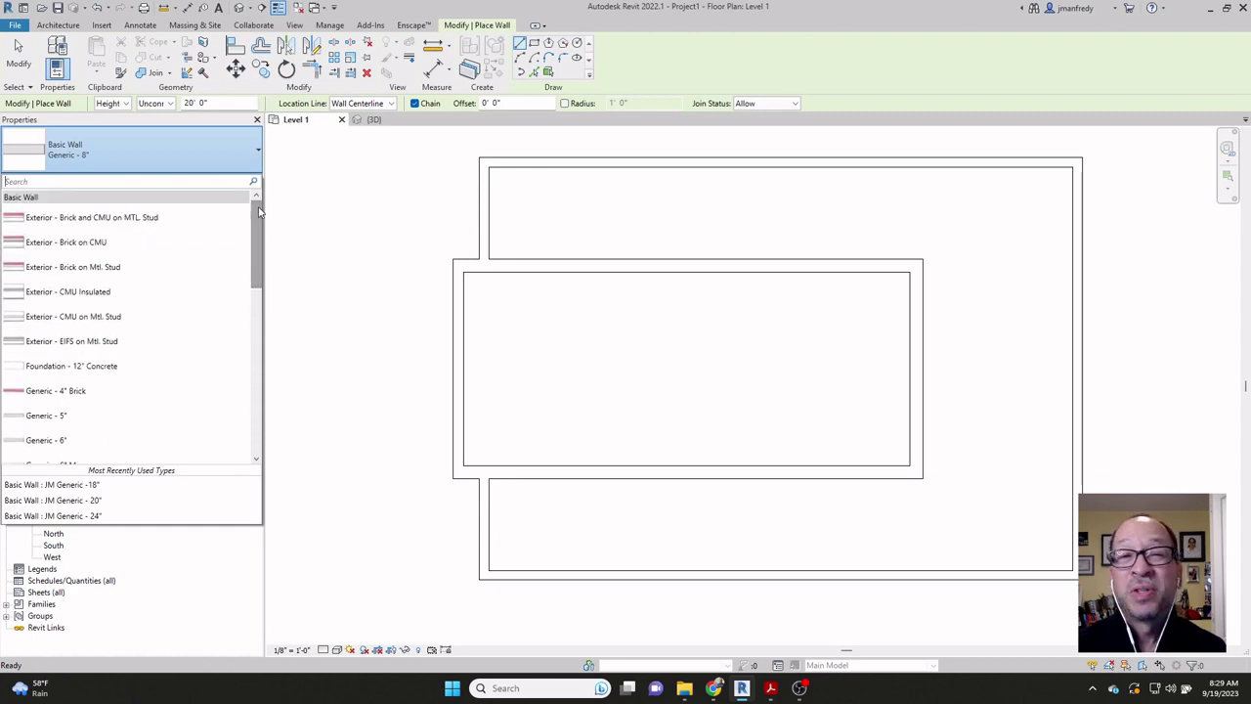
# Step: Choose Exterior - Brick on CMU as the wall type and open its Type Properties
pyautogui.click(114, 244)
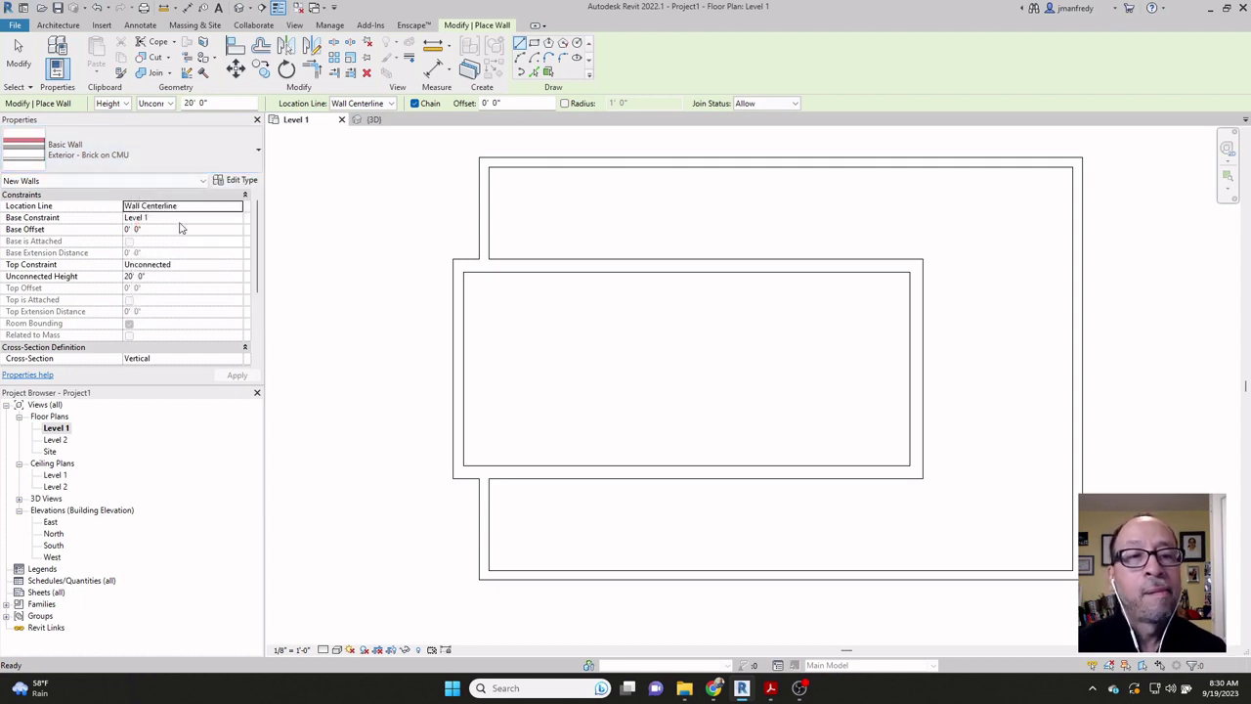
pyautogui.click(240, 179)
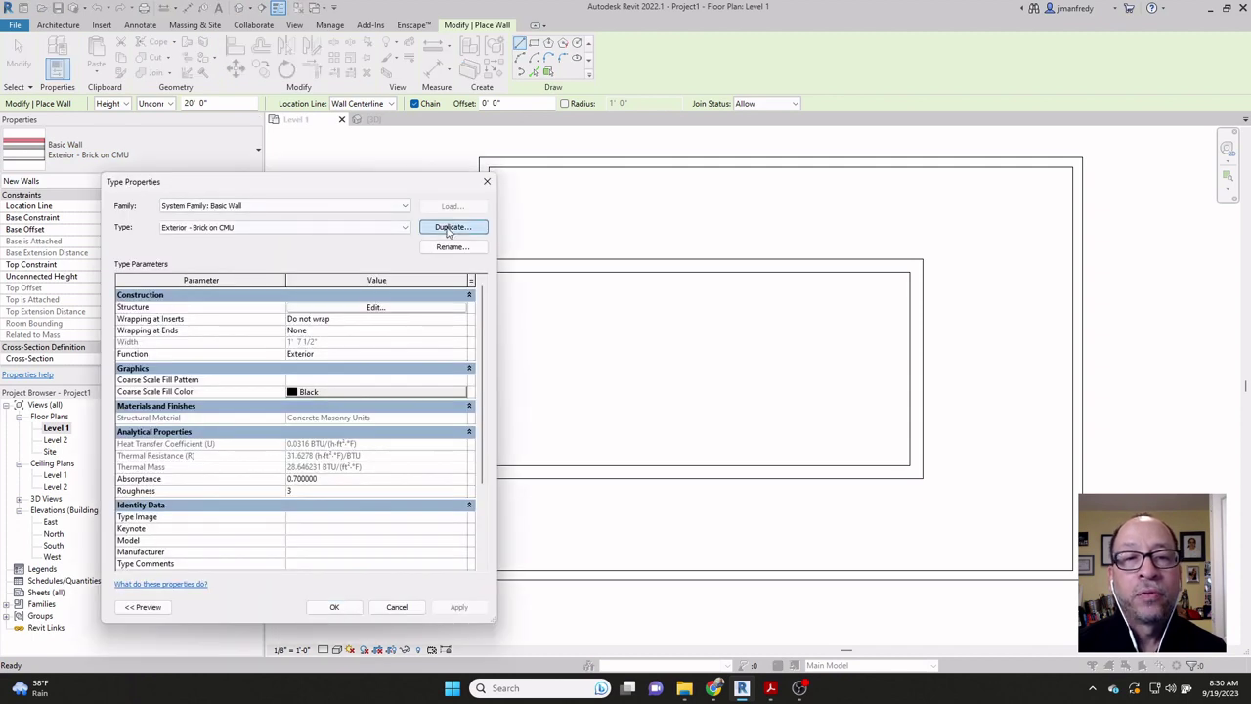
# Step: Duplicate the Brick on CMU type as 'JM Exterior - Brick on CMU 18'
pyautogui.click(452, 227)
pyautogui.click(246, 392)
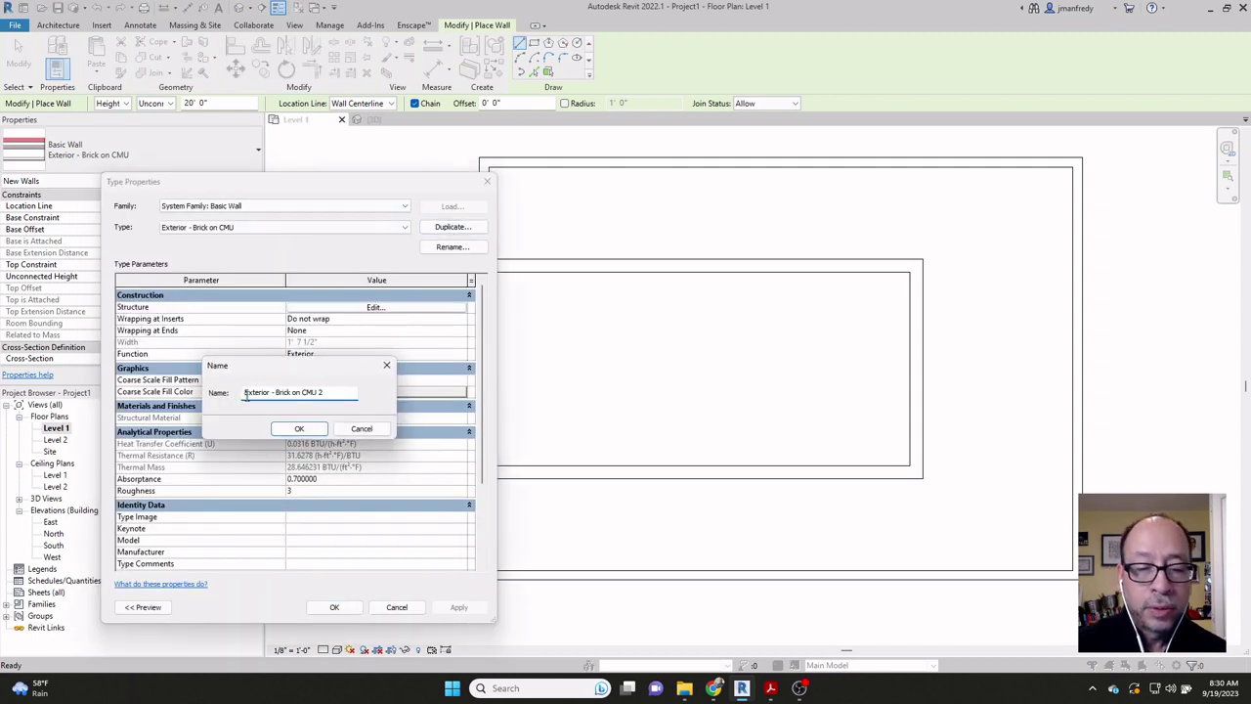
pyautogui.write('3M')
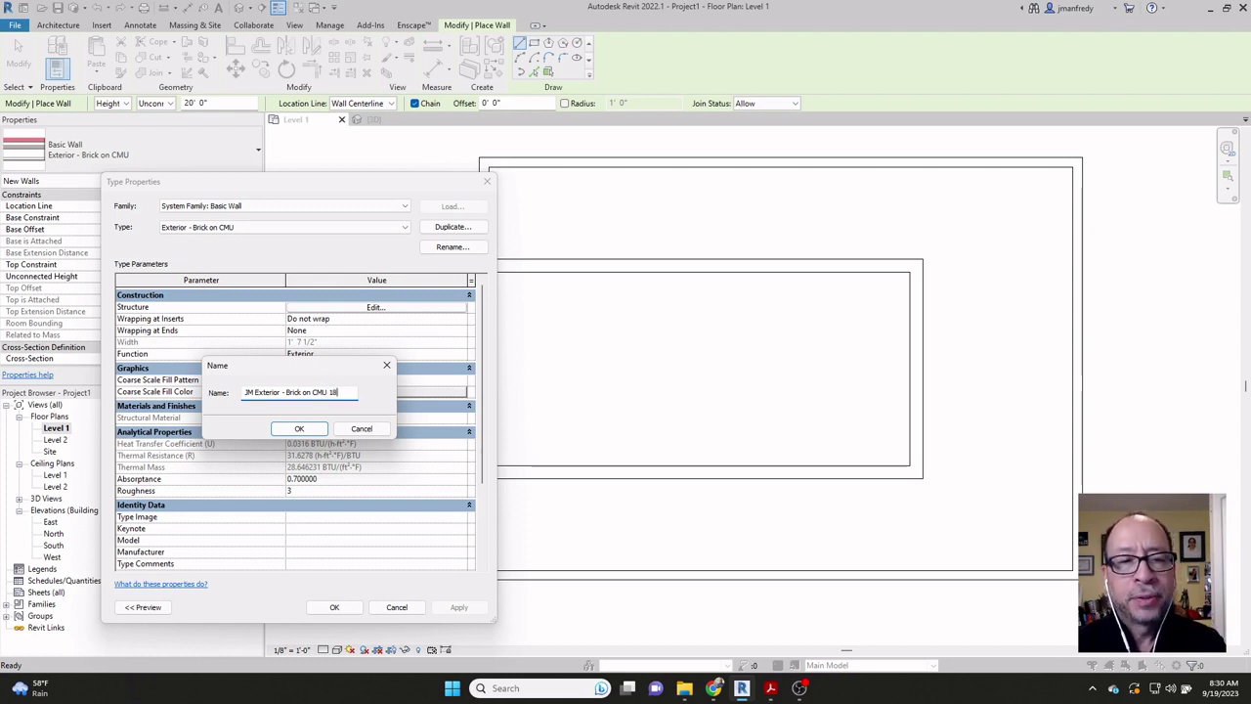
pyautogui.click(323, 429)
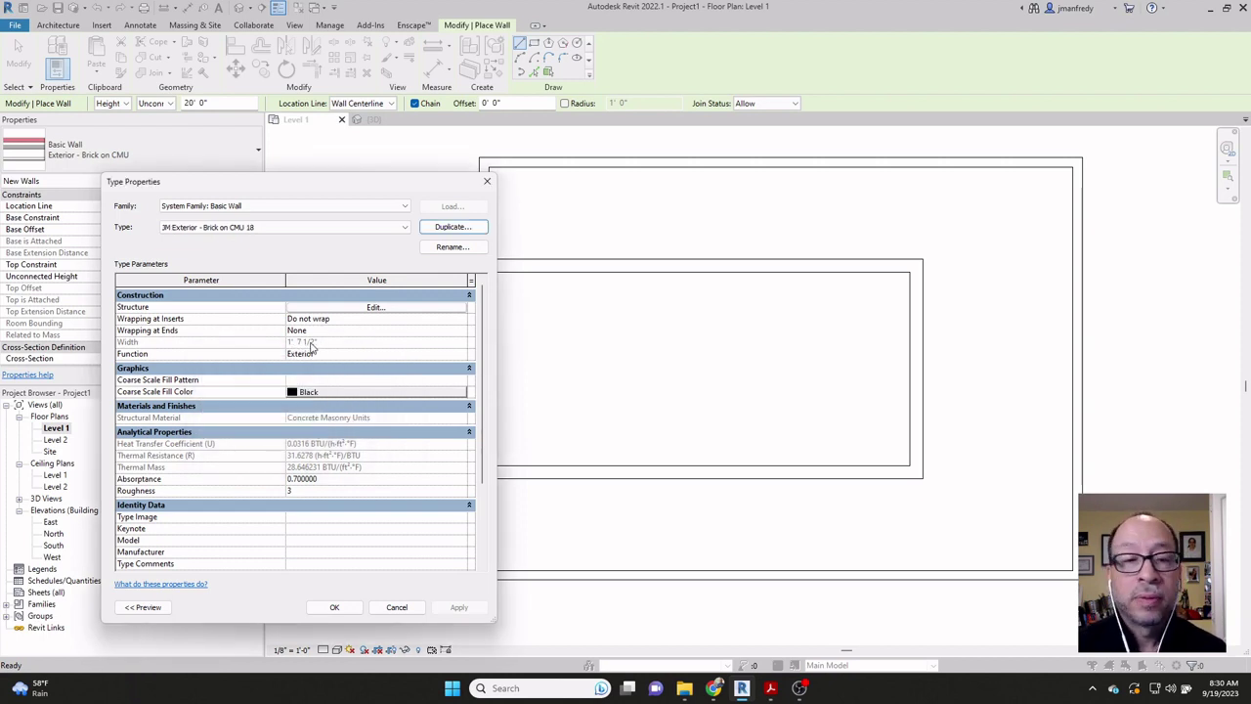
# Step: In the layer structure, delete the damp-proofing membrane layer and review the Concrete Masonry Units material
pyautogui.click(344, 308)
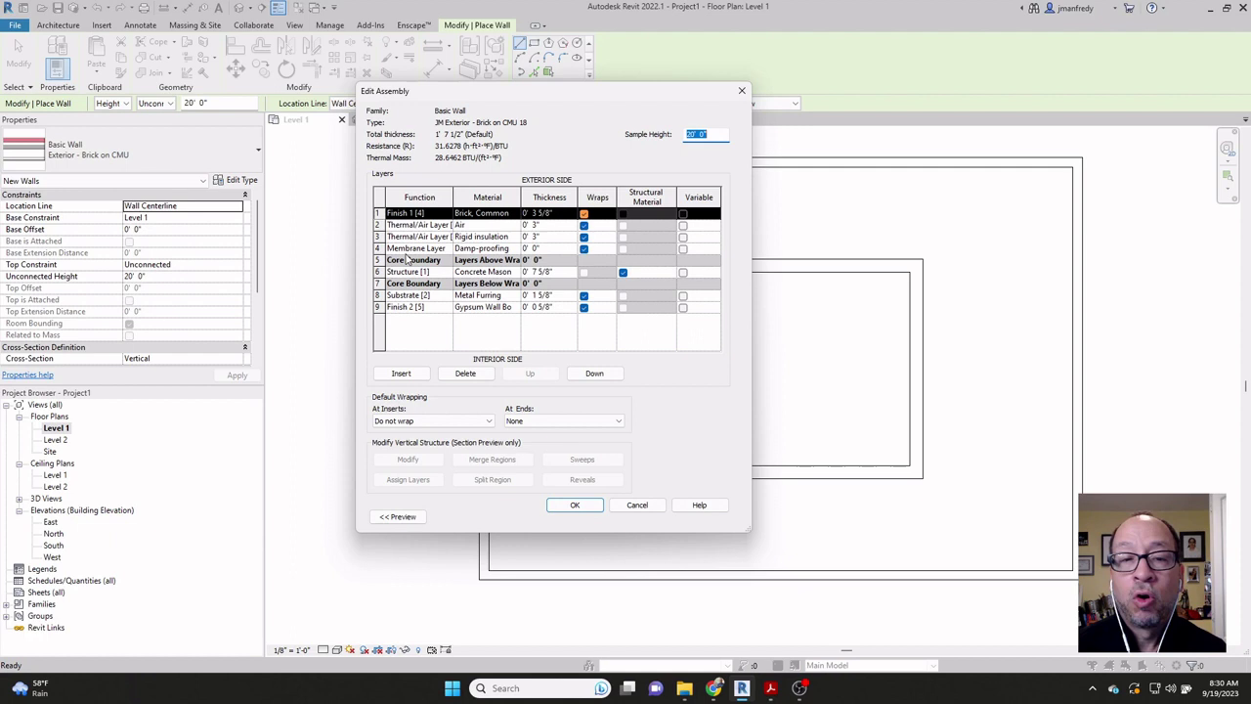
pyautogui.click(377, 248)
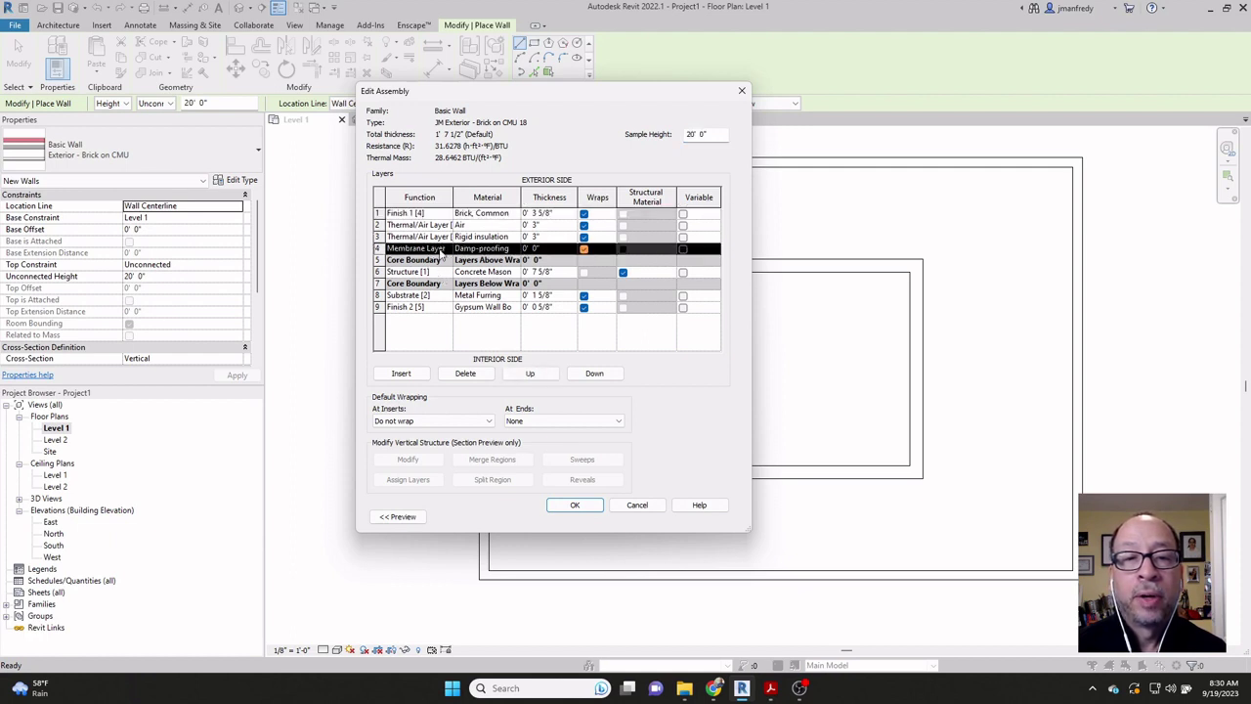
pyautogui.moveTo(750, 531); pyautogui.dragTo(904, 541)
pyautogui.click(469, 382)
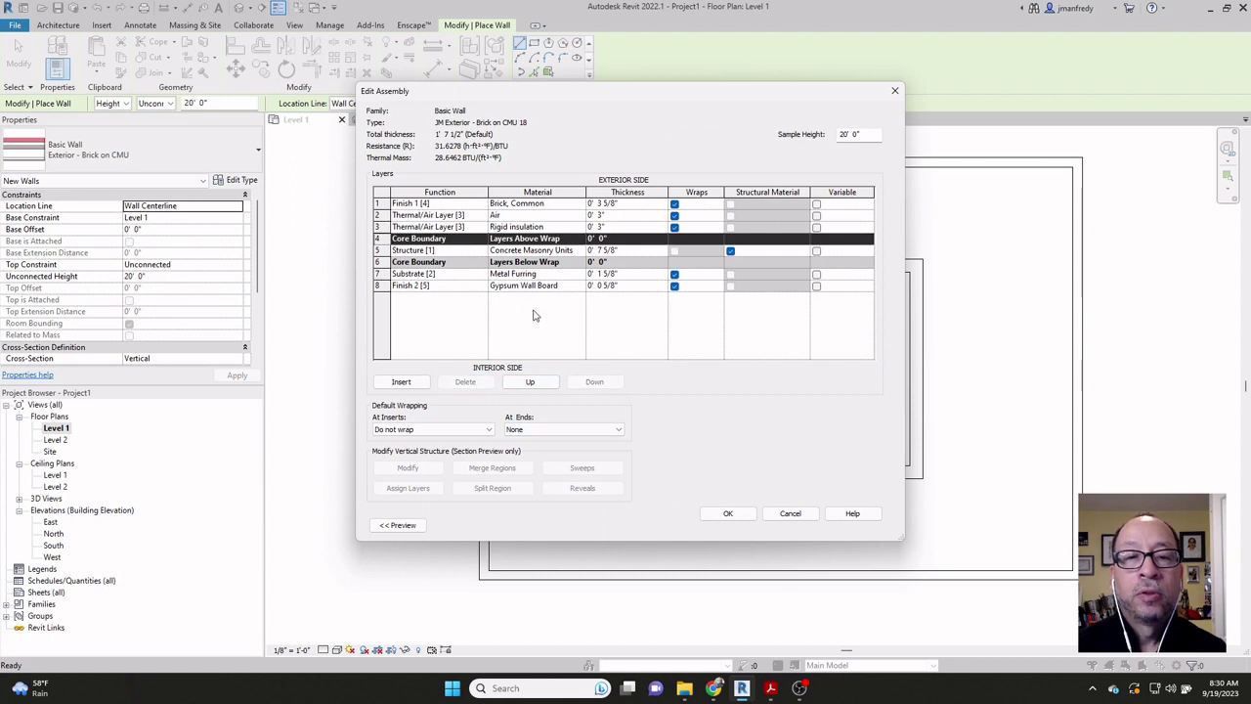
pyautogui.click(548, 214)
pyautogui.click(557, 227)
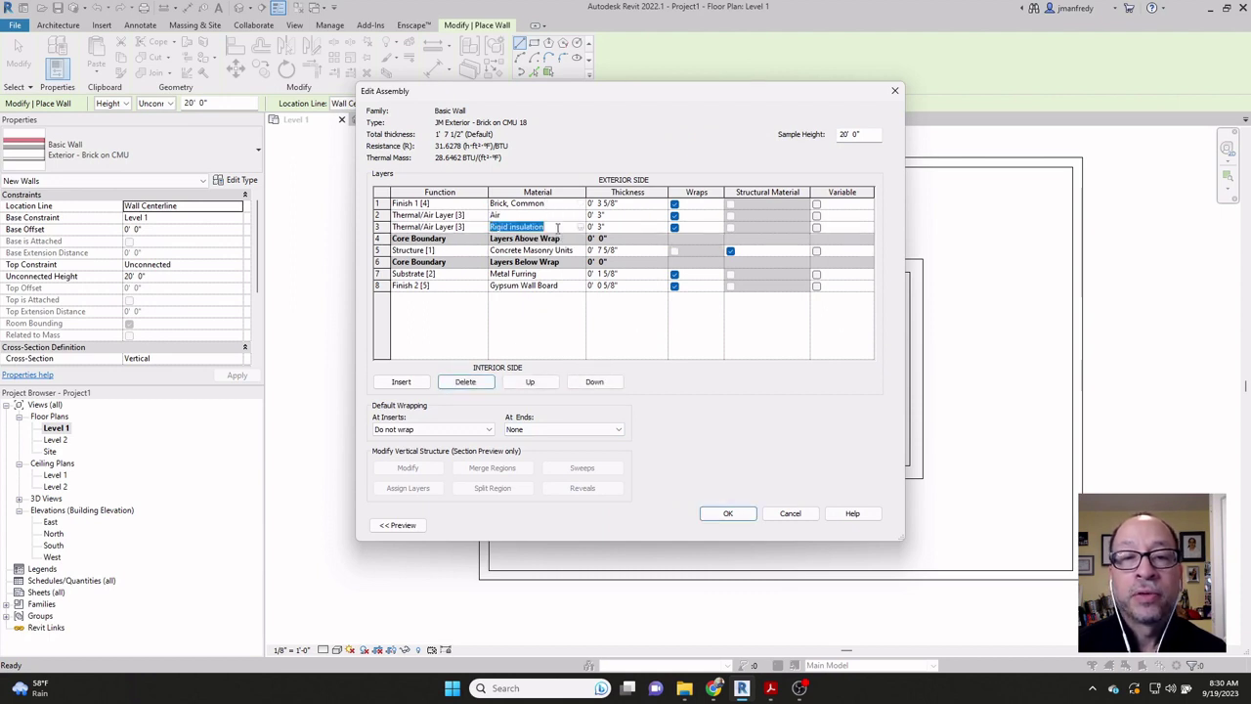
pyautogui.click(578, 252)
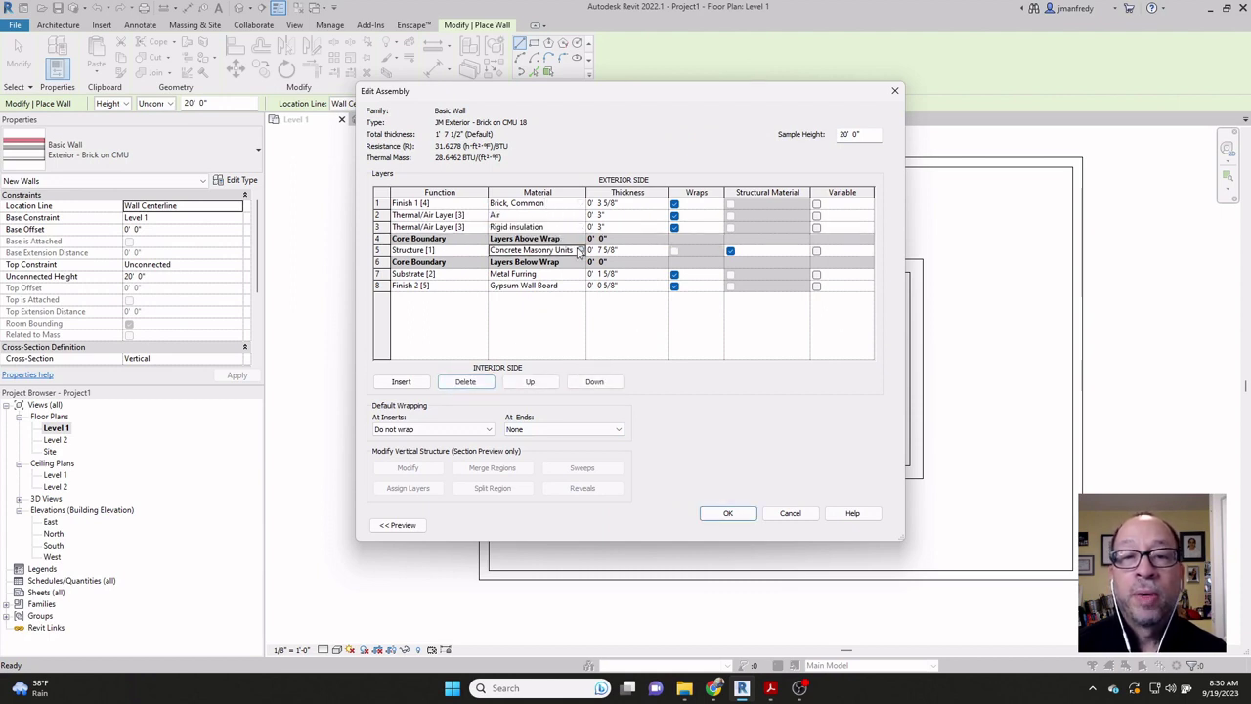
pyautogui.click(580, 250)
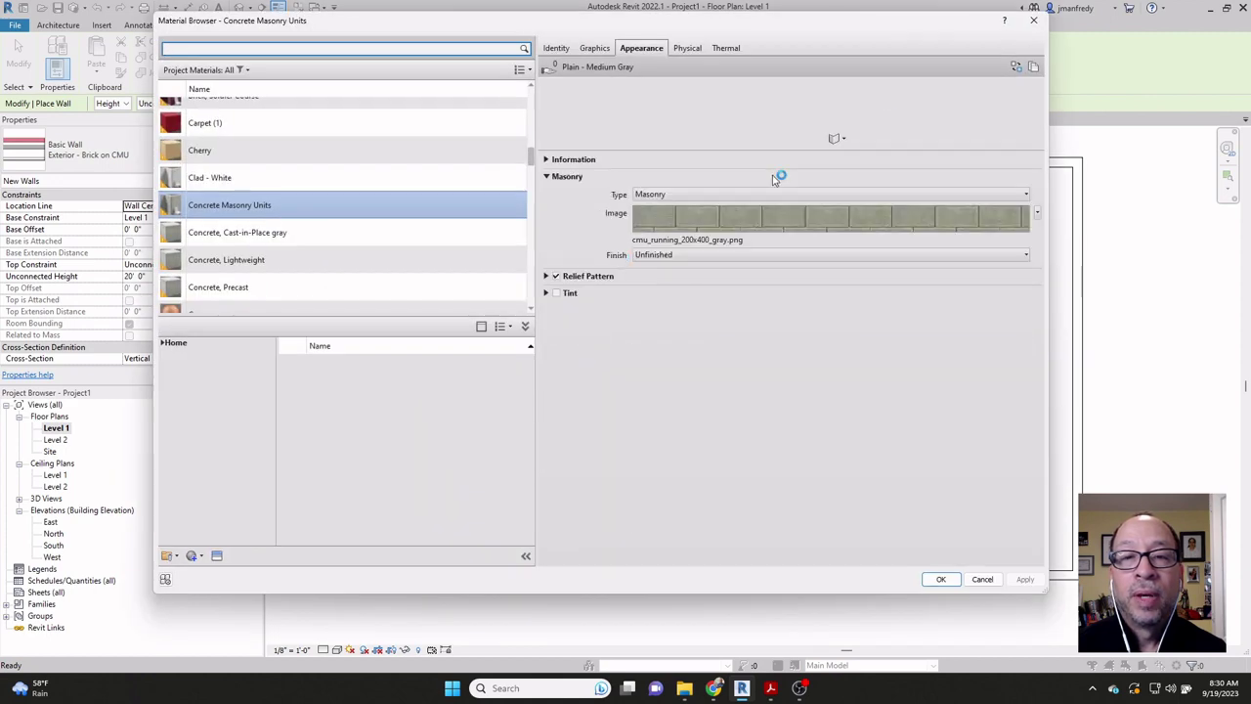
pyautogui.click(1032, 20)
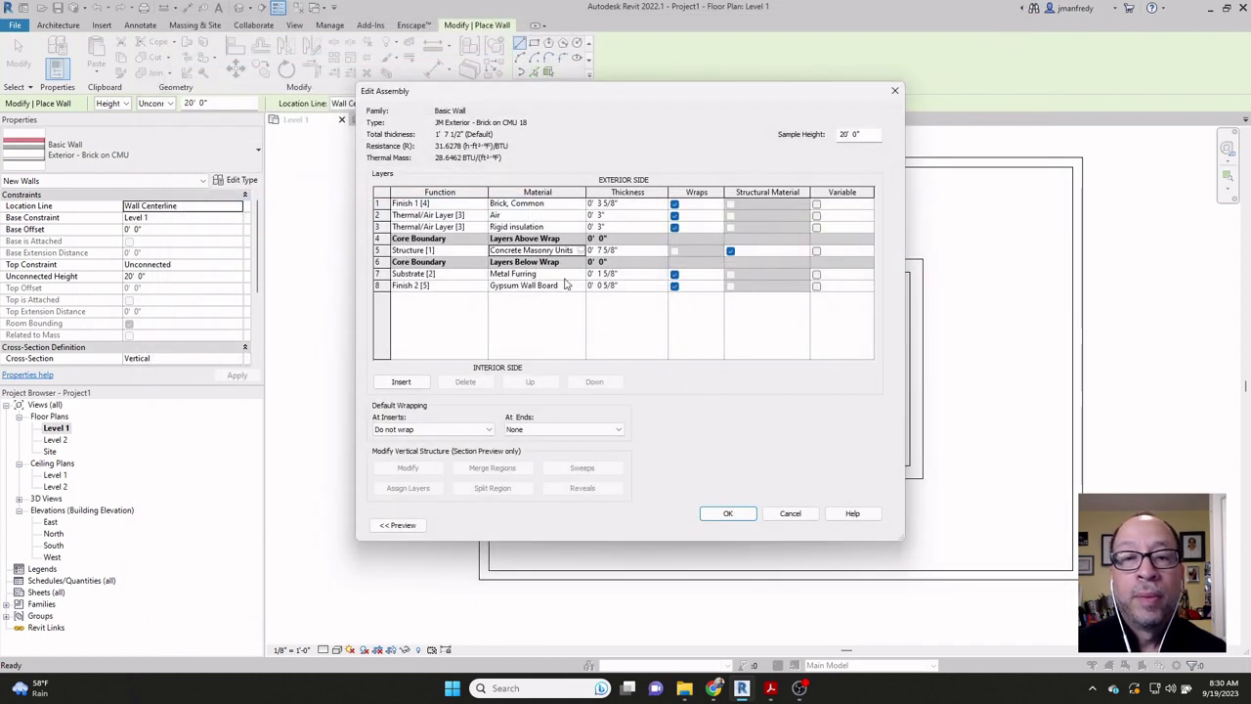
# Step: Set the air layer thickness to 1 1/2" for a 1' 6" total
pyautogui.click(619, 275)
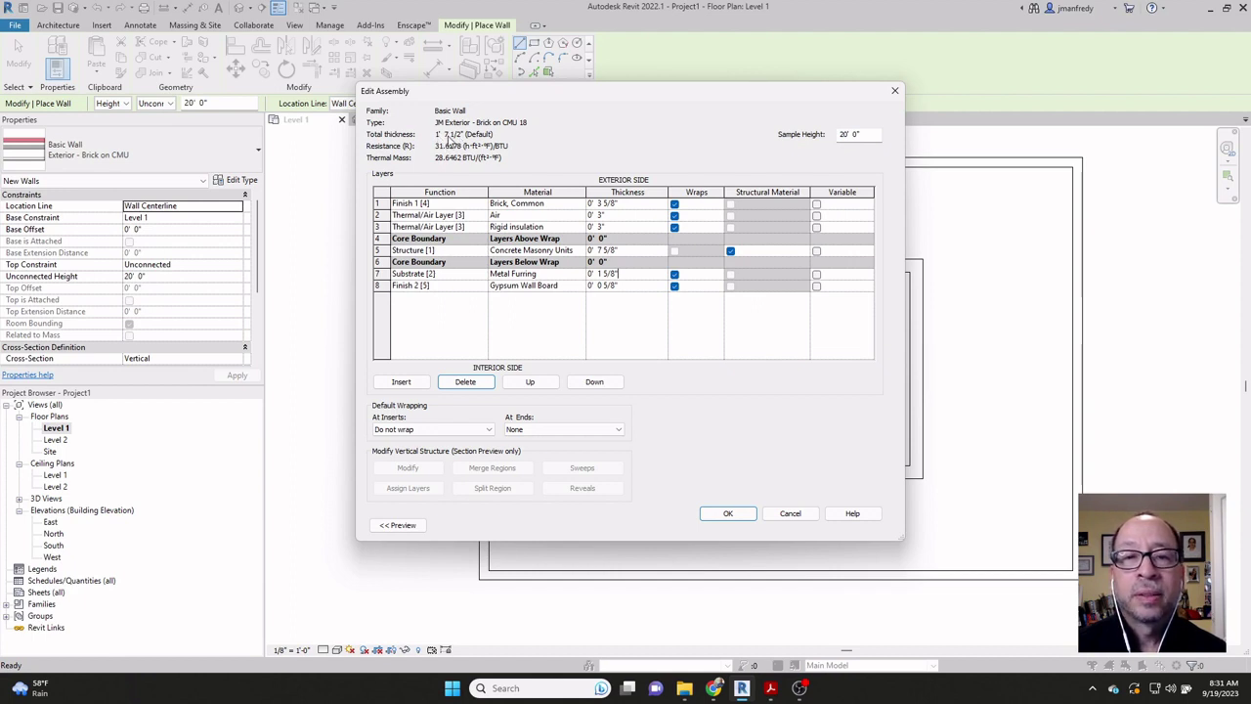
pyautogui.click(602, 215)
pyautogui.click(602, 215)
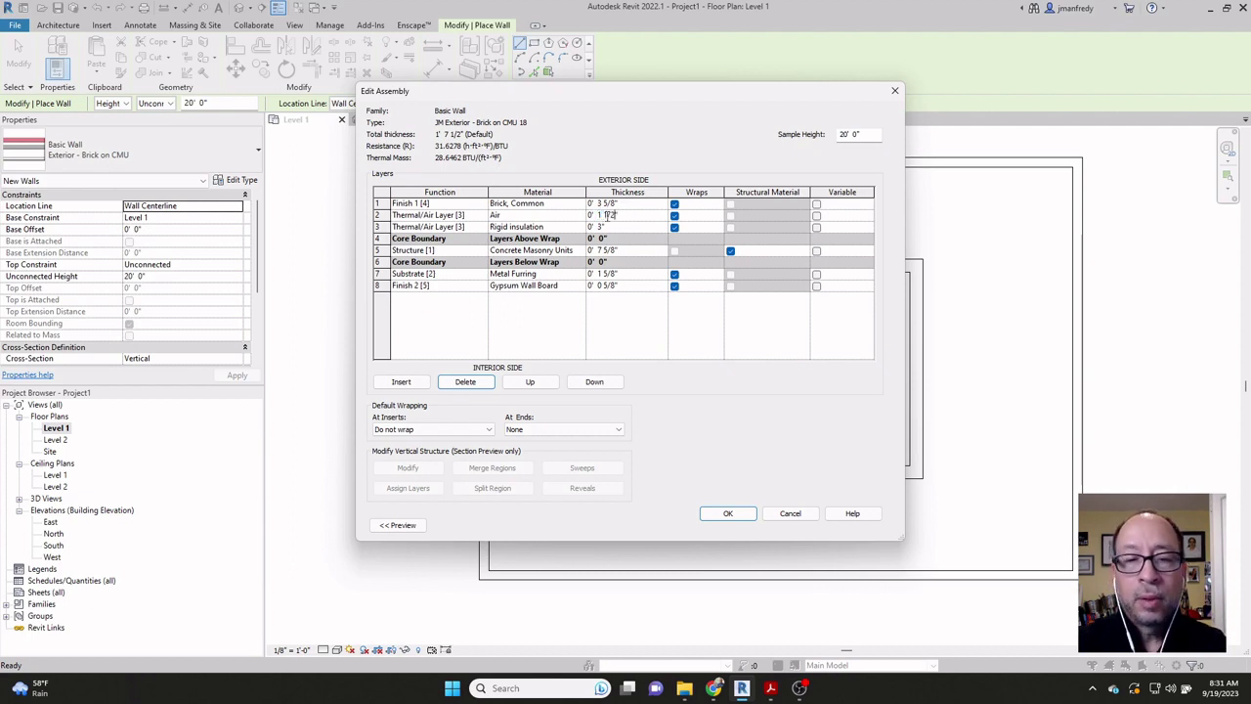
pyautogui.click(616, 228)
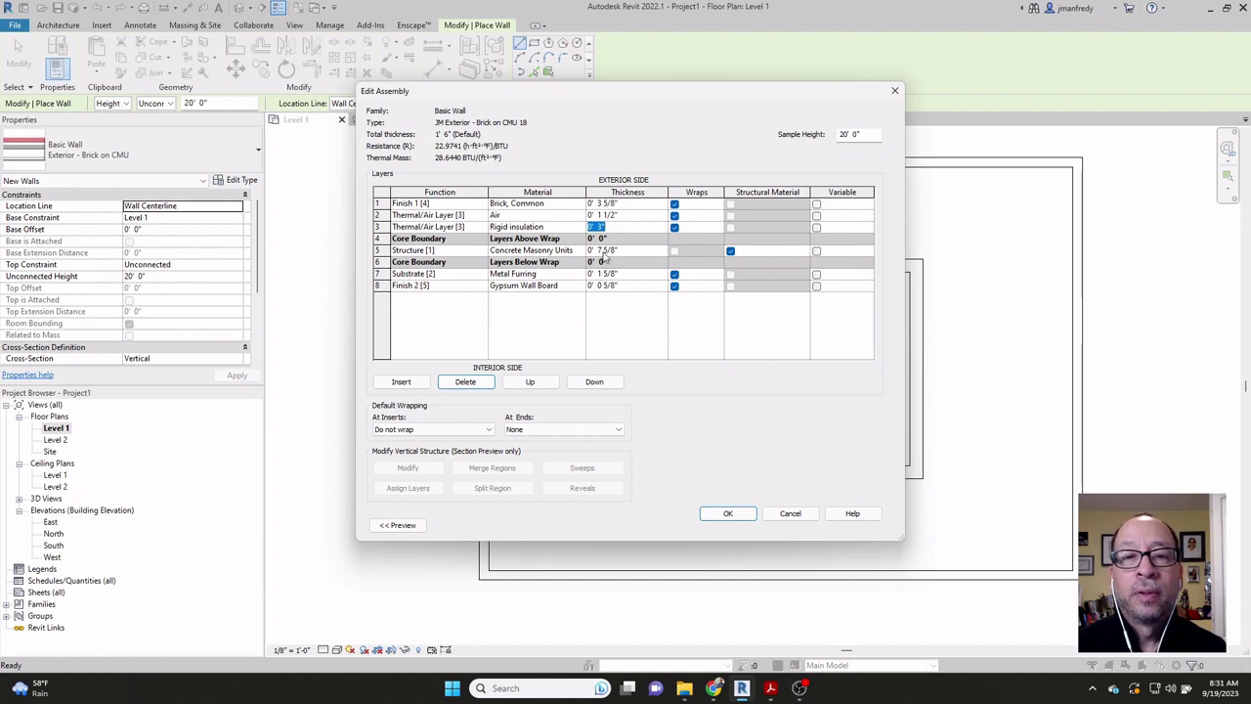
pyautogui.click(624, 215)
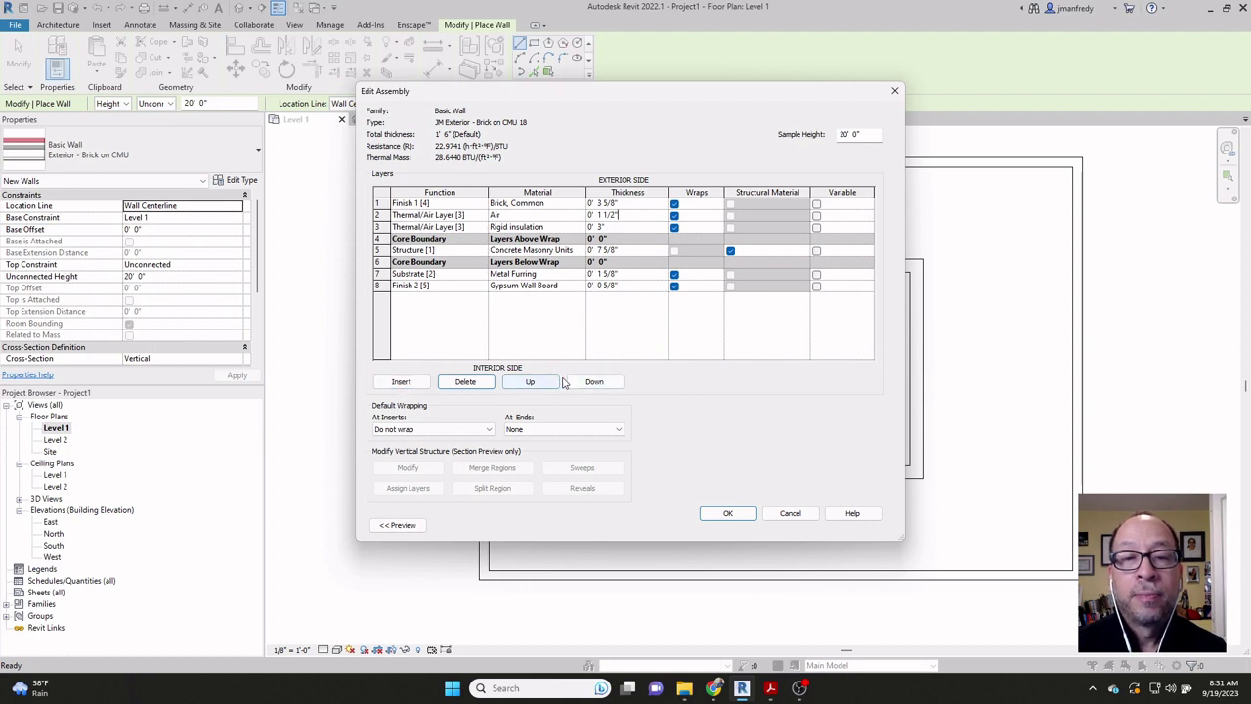
# Step: Confirm brick is the outer finish and gypsum board the inner, then accept the 1' 6" assembly
pyautogui.click(381, 202)
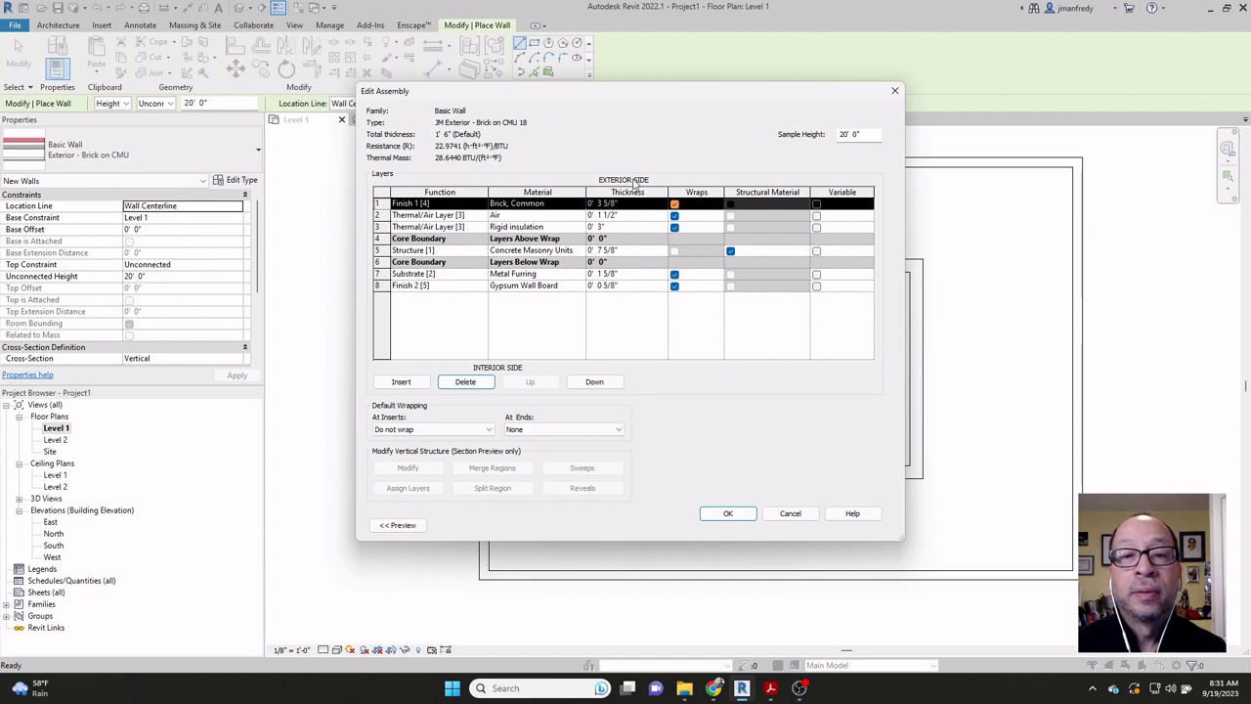
pyautogui.click(384, 285)
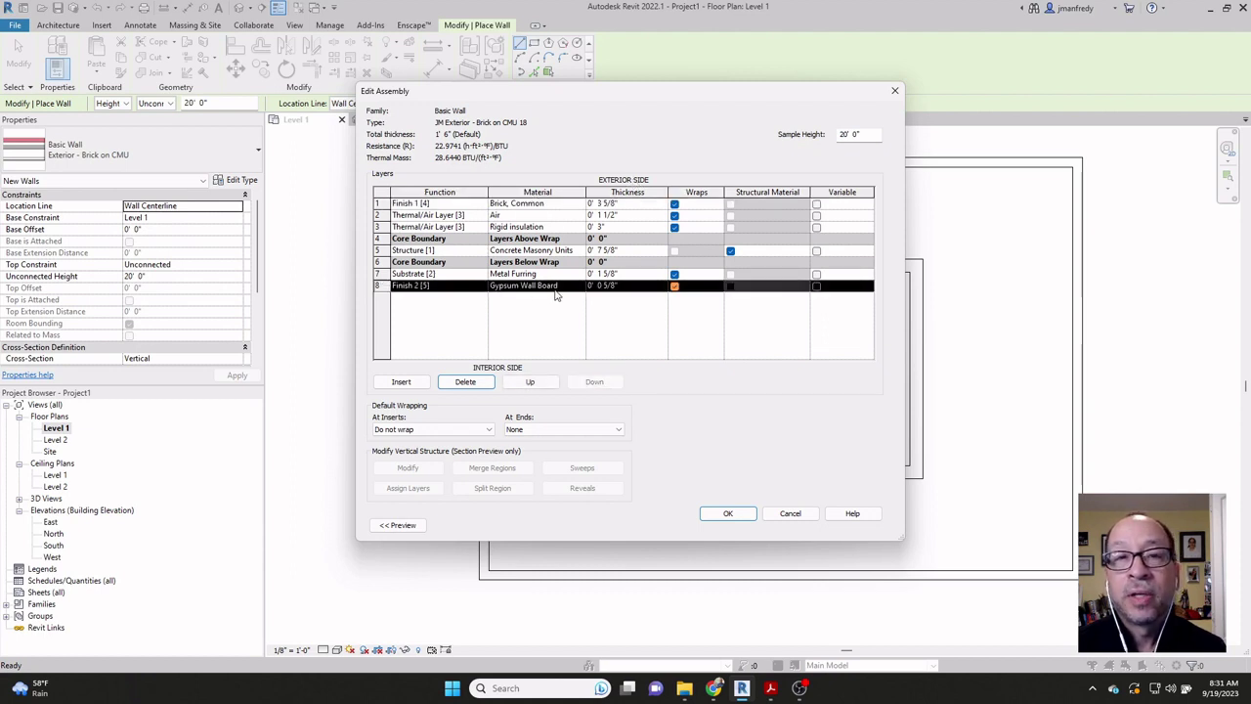
pyautogui.click(381, 203)
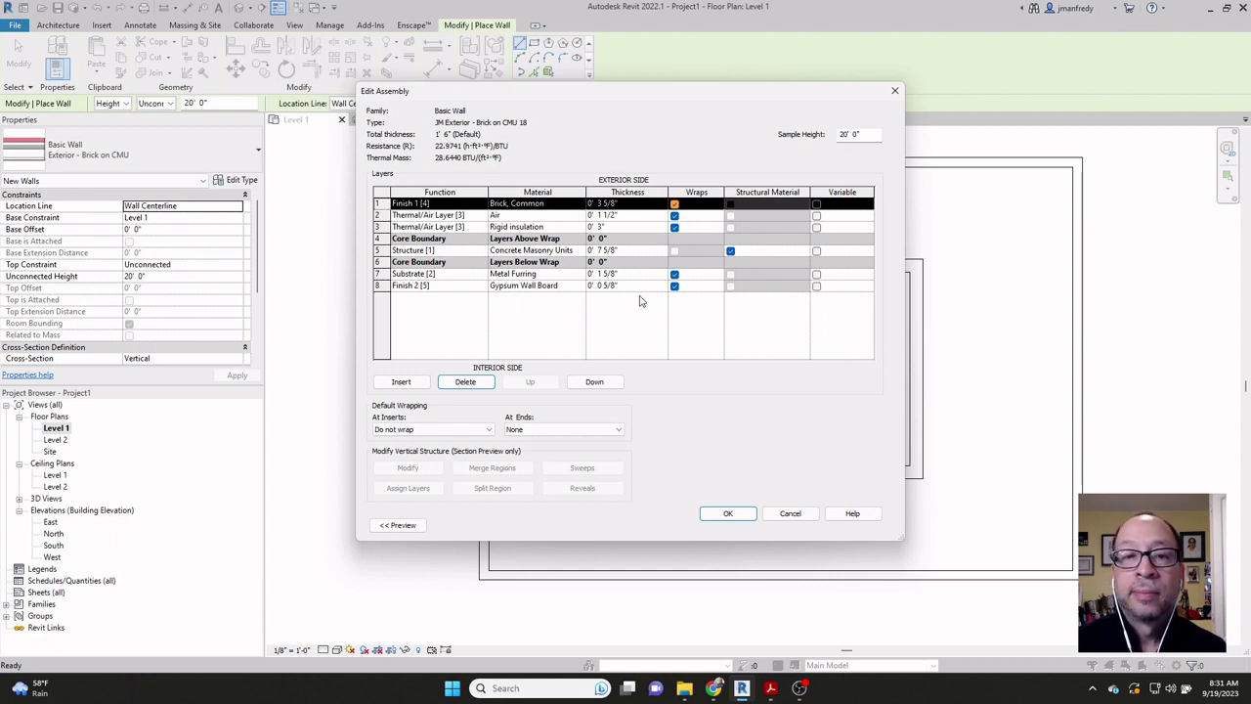
pyautogui.click(727, 513)
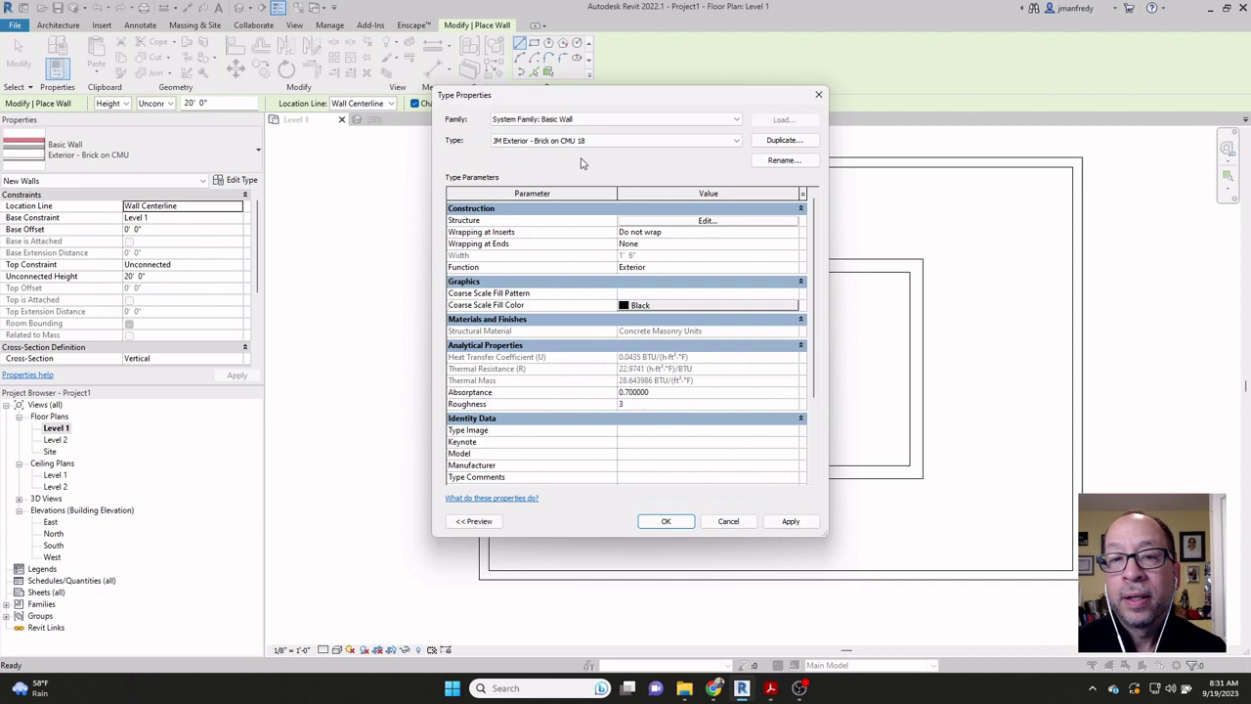
# Step: Duplicate the CMU 18 type as 'JM Exterior - Brick on CMU 24'
pyautogui.click(785, 140)
pyautogui.click(661, 306)
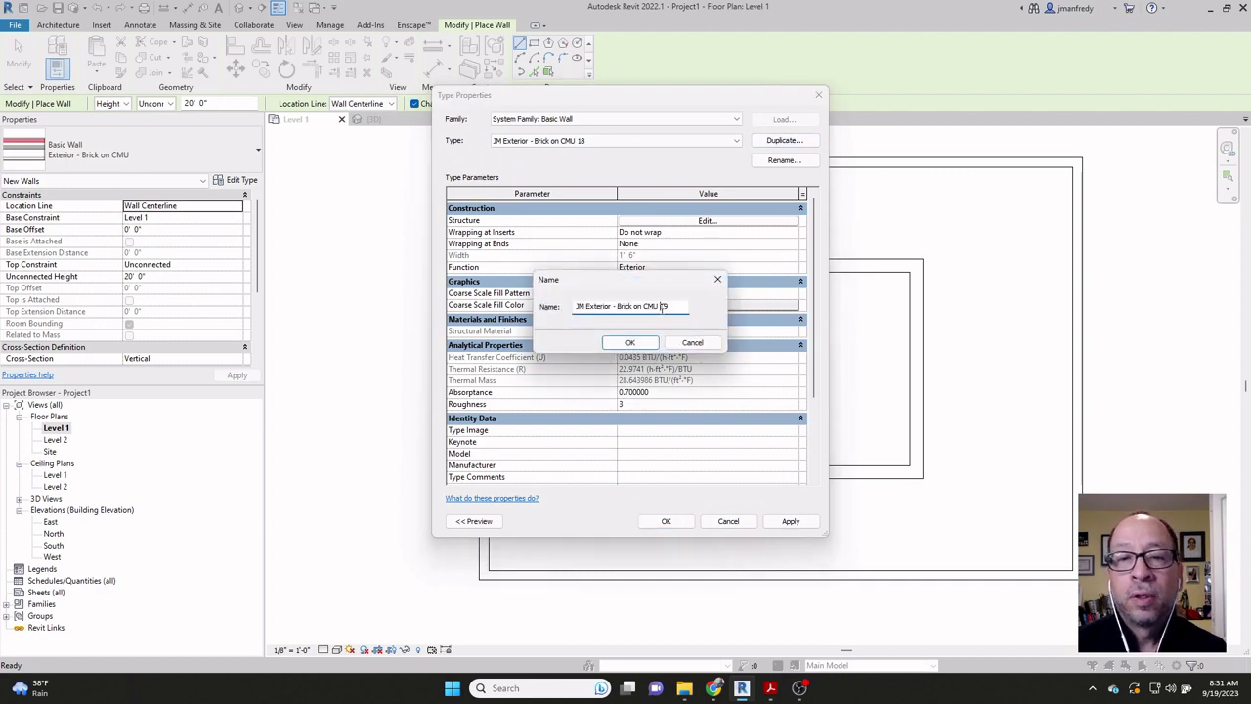
pyautogui.moveTo(661, 305); pyautogui.dragTo(675, 306)
pyautogui.write('24')
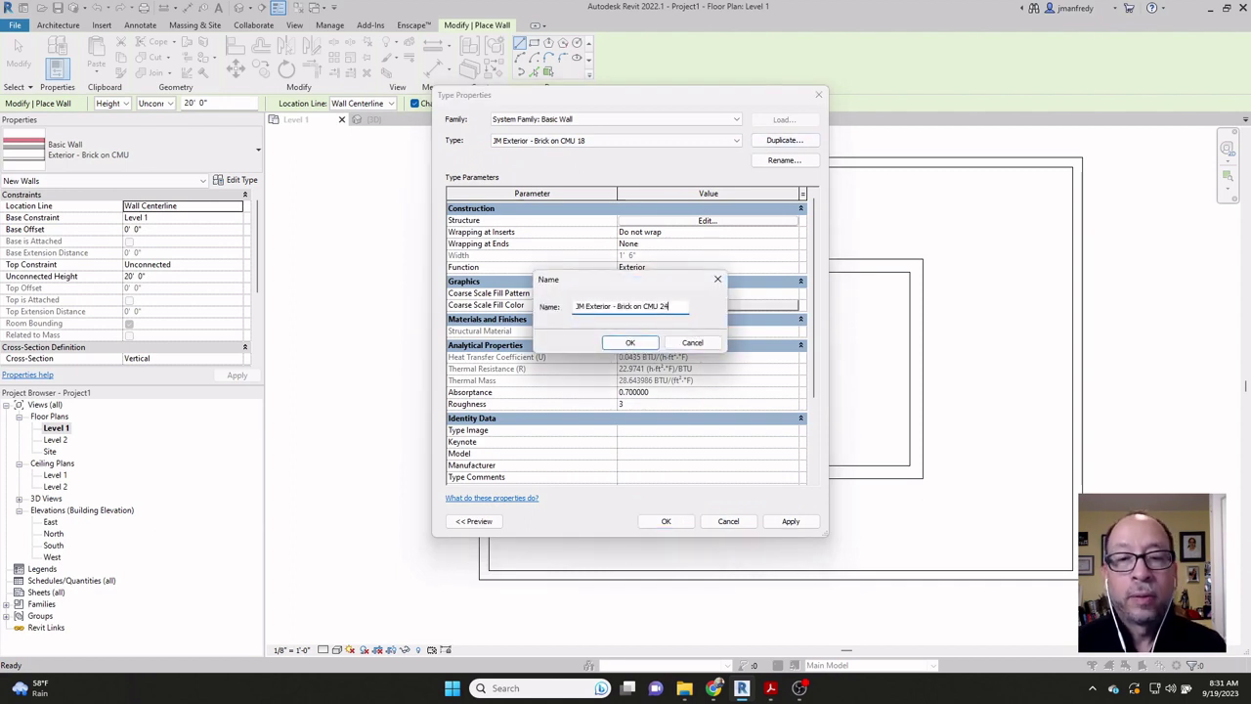
pyautogui.click(631, 342)
# Step: Compare the wall detail PDF and set the Metal Furring layer to 6"
pyautogui.click(642, 222)
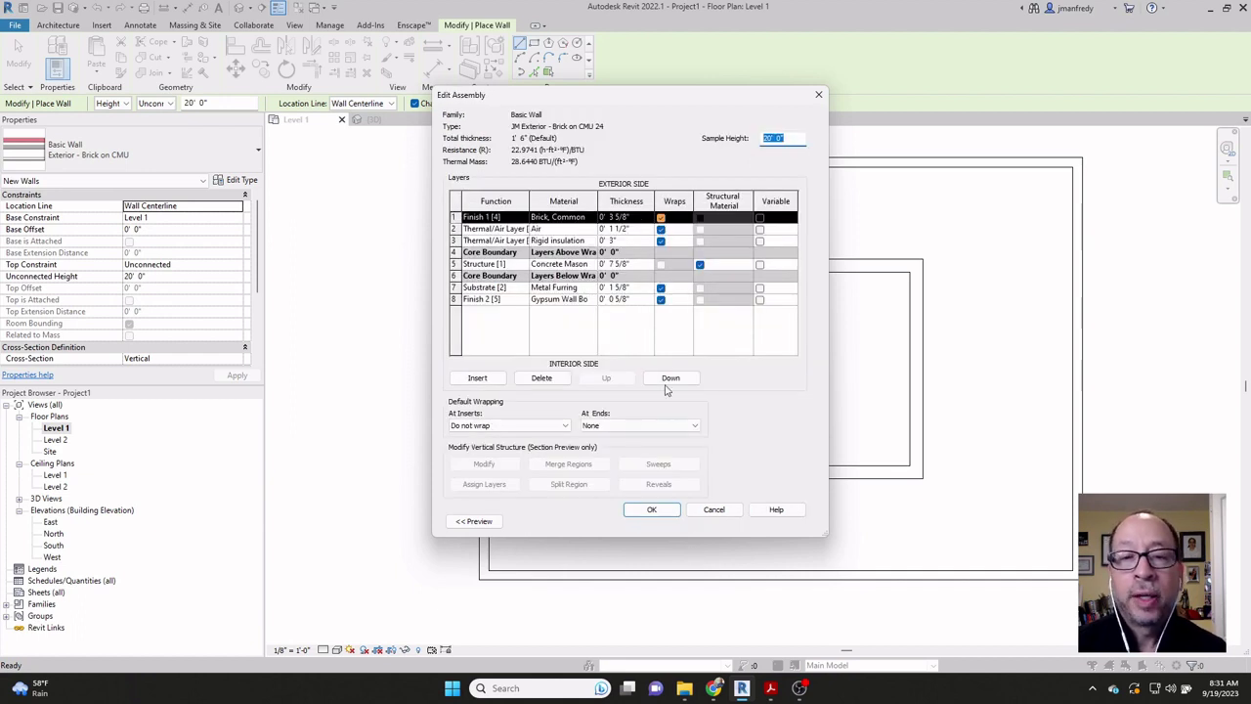
pyautogui.click(770, 688)
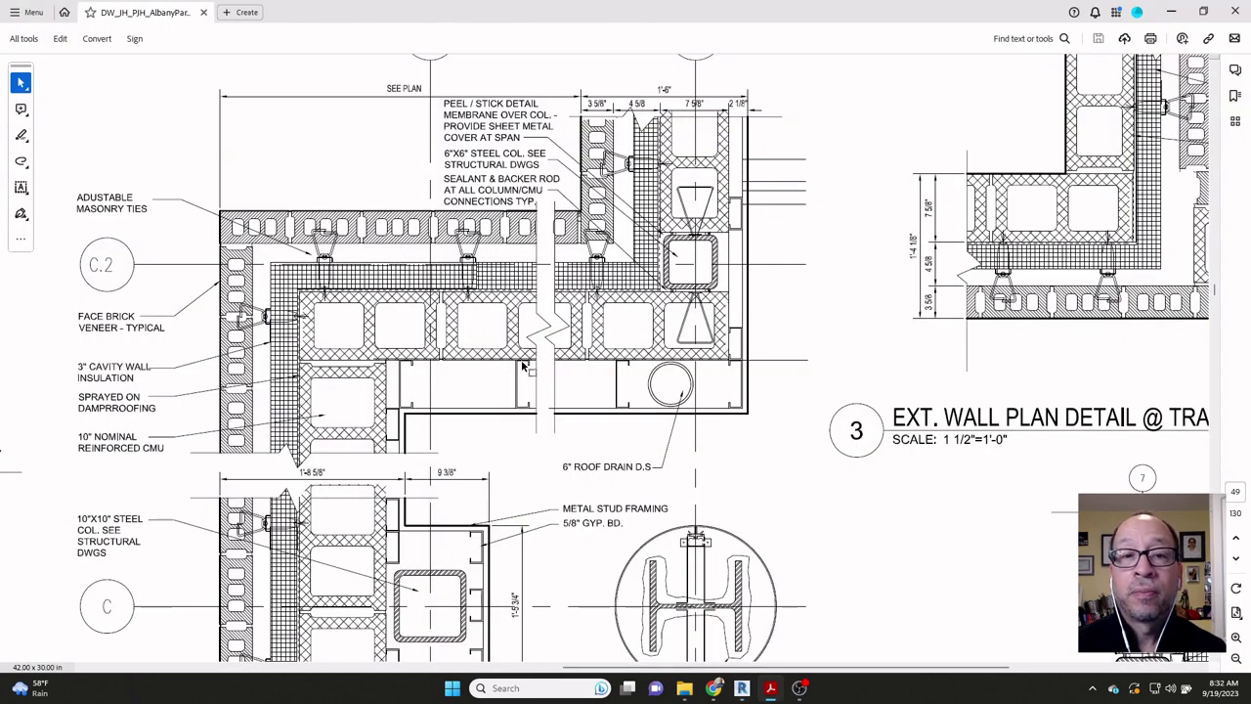
pyautogui.click(742, 688)
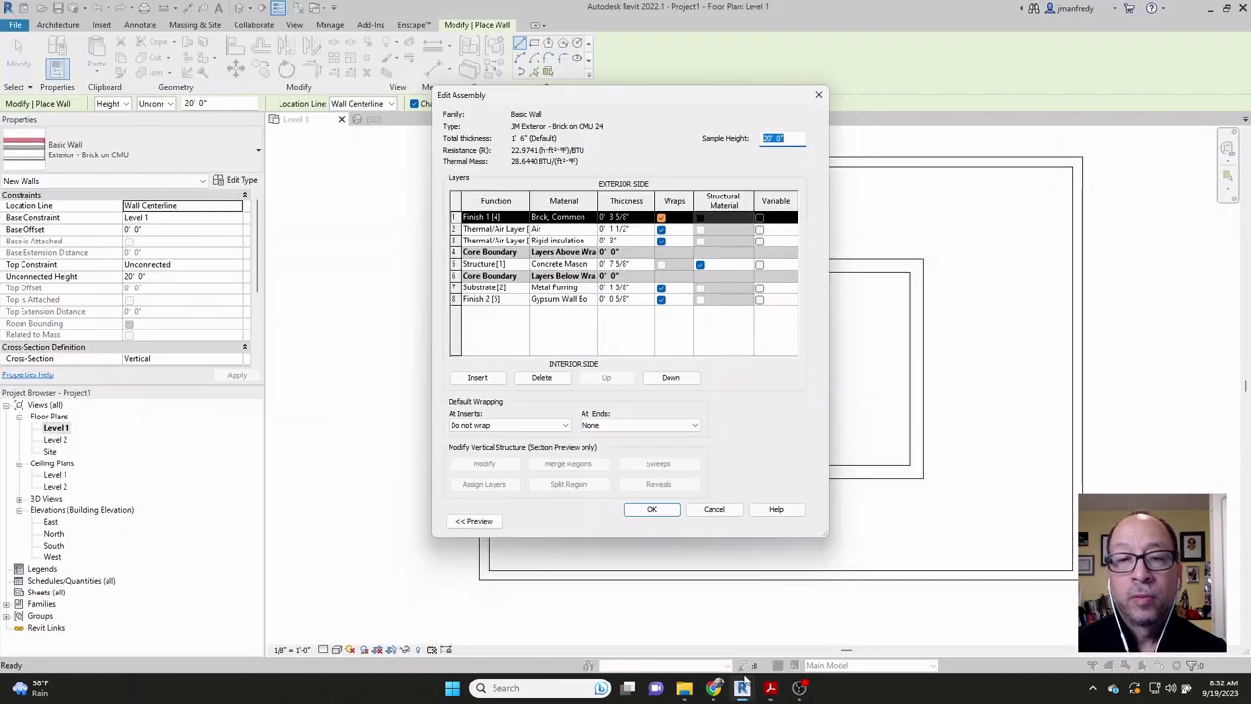
pyautogui.click(629, 287)
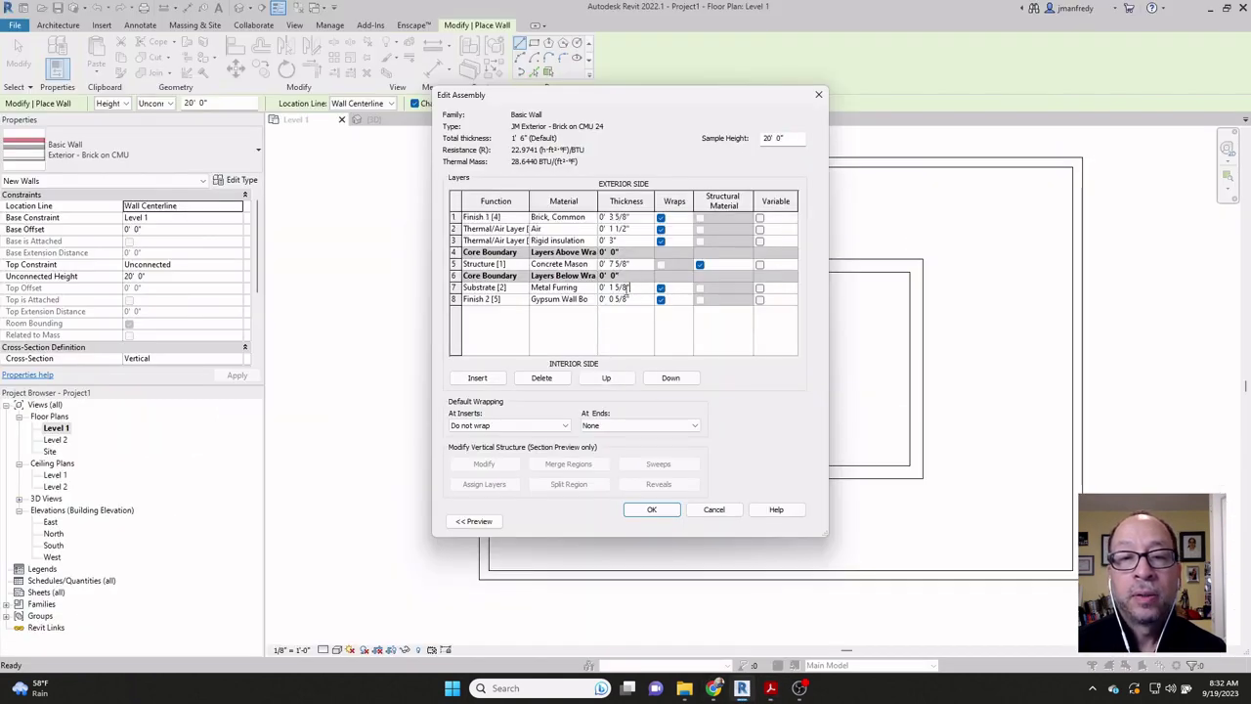
pyautogui.moveTo(630, 287); pyautogui.dragTo(593, 287)
pyautogui.write('6')
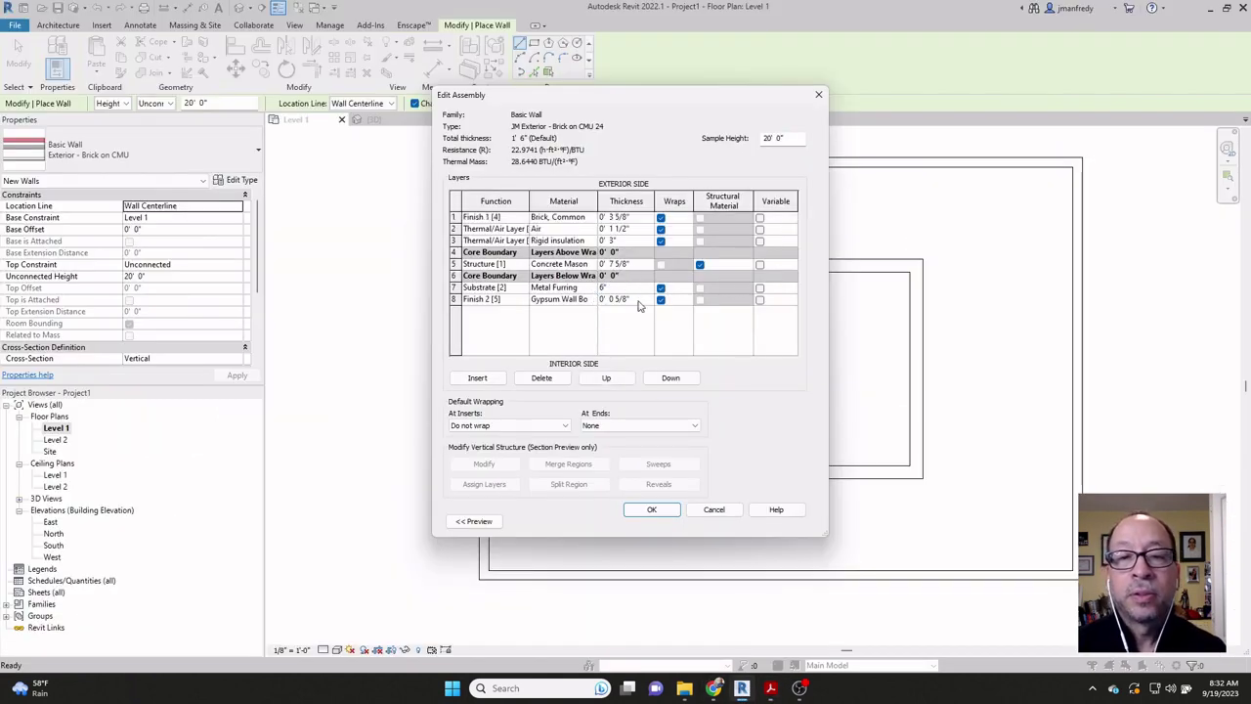
pyautogui.click(637, 299)
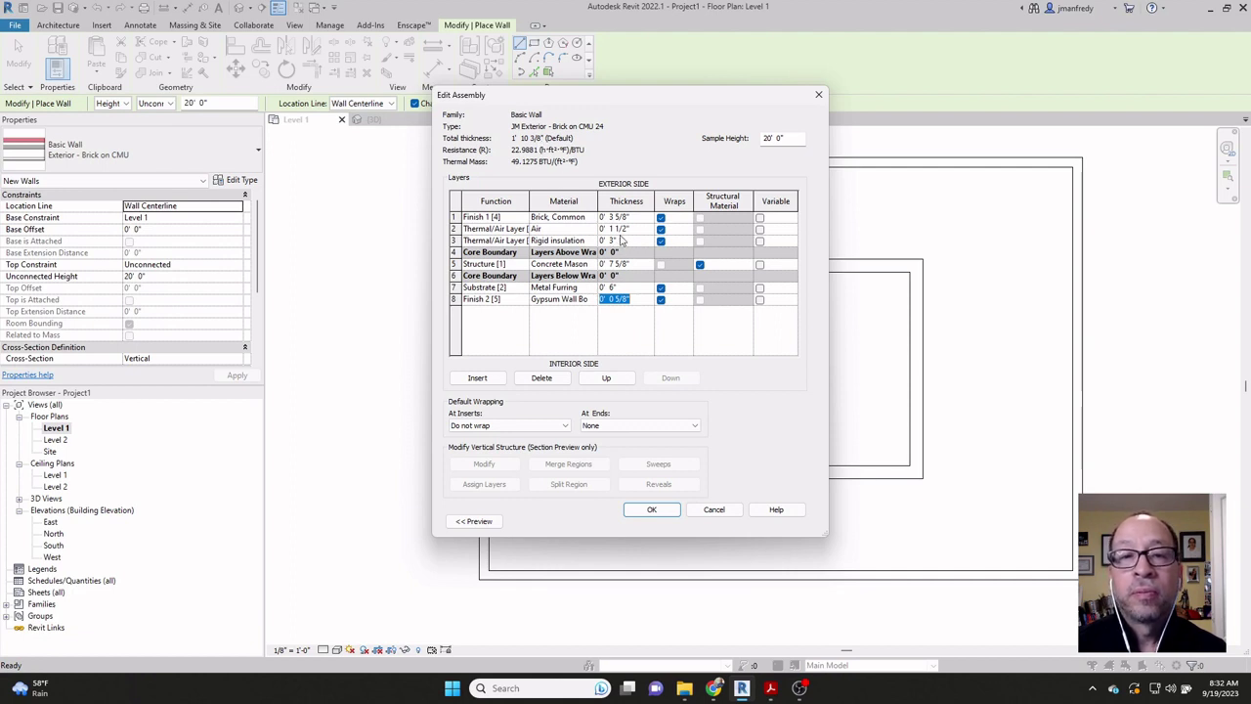
# Step: Set the Air layer to 3 1/8" so the wall totals 2' 0", and accept
pyautogui.click(615, 229)
pyautogui.doubleClick(619, 229)
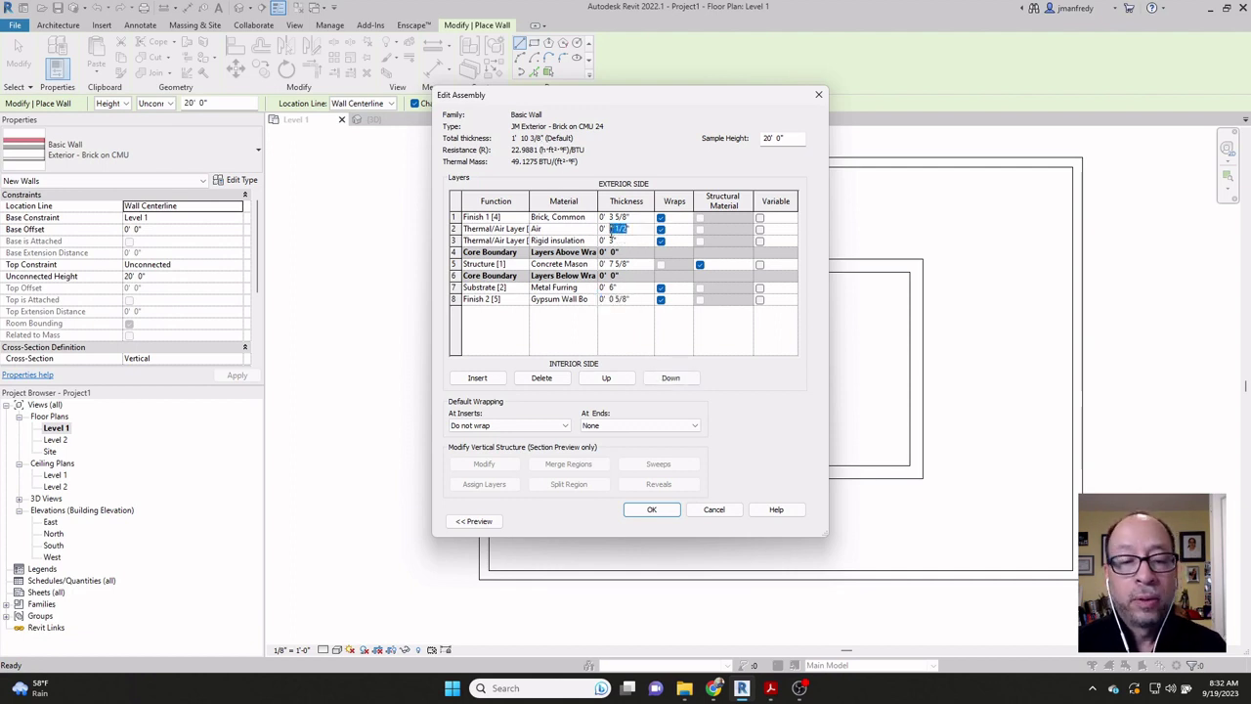
pyautogui.write('3')
pyautogui.click(637, 218)
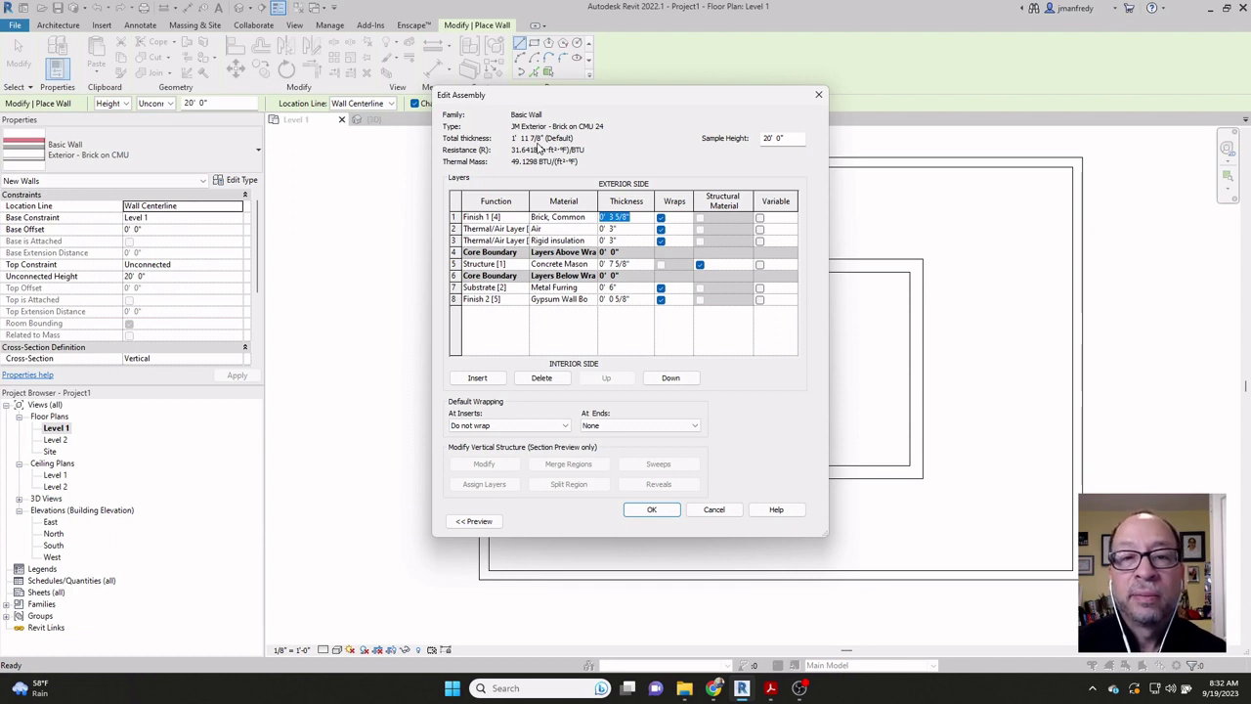
pyautogui.click(614, 230)
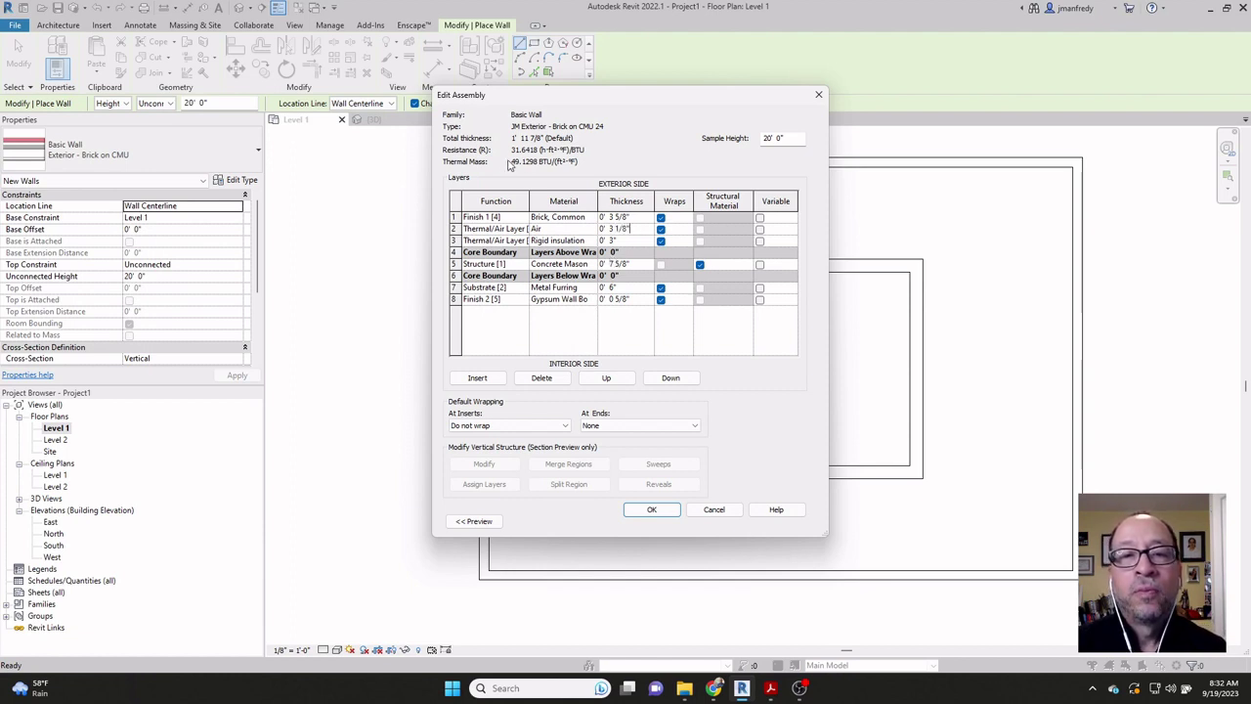
pyautogui.click(621, 242)
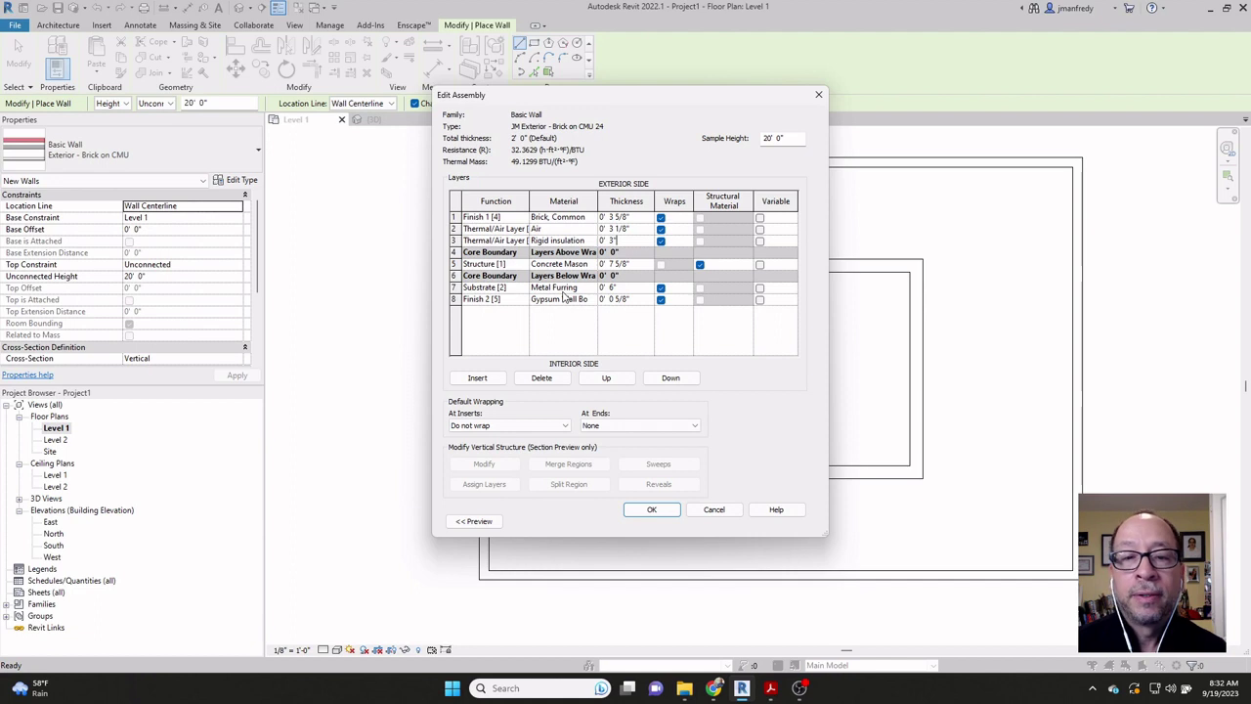
pyautogui.click(651, 509)
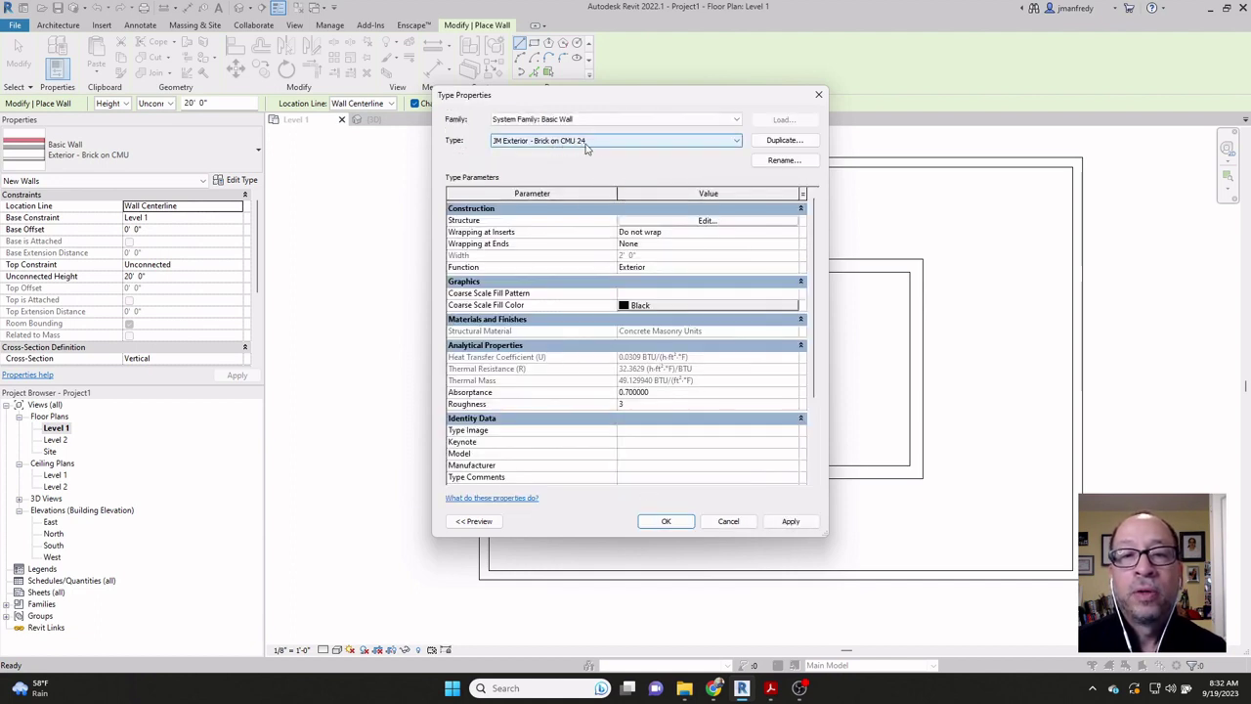
# Step: Duplicate the CMU 24 type as 'JM Exterior - Brick on CMU 20'
pyautogui.click(784, 139)
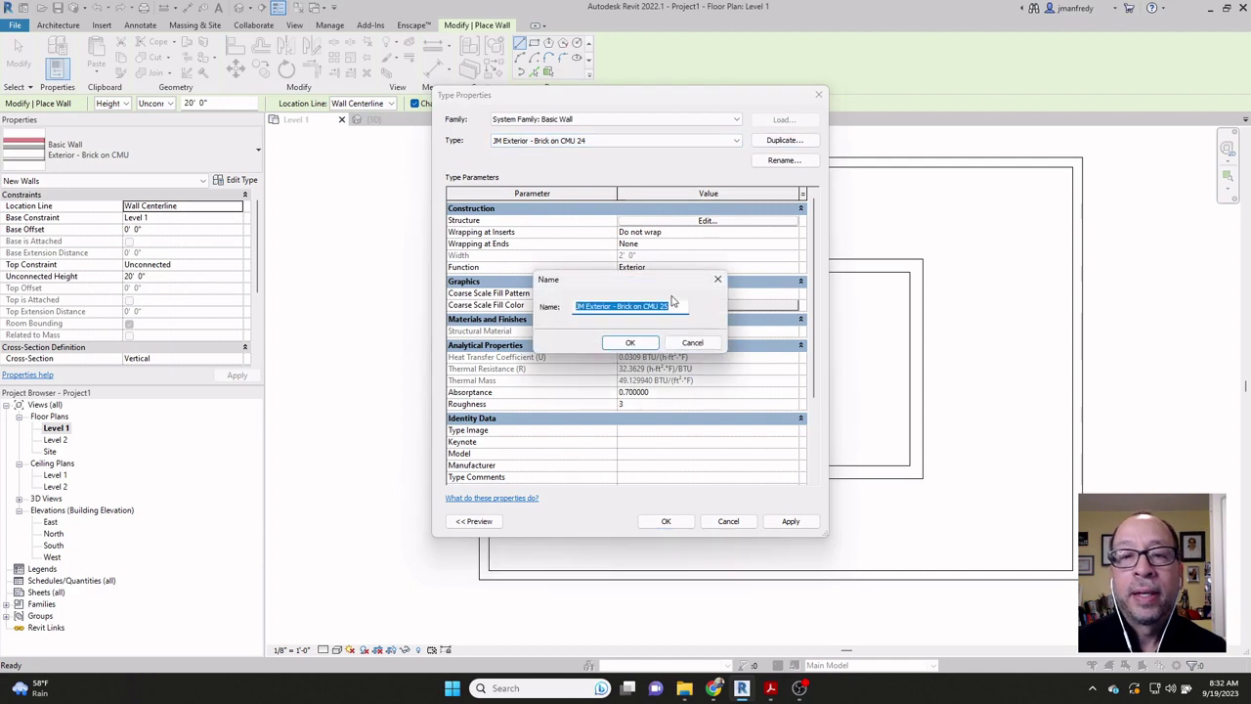
pyautogui.click(673, 306)
pyautogui.press('BackSpace')
pyautogui.write('0')
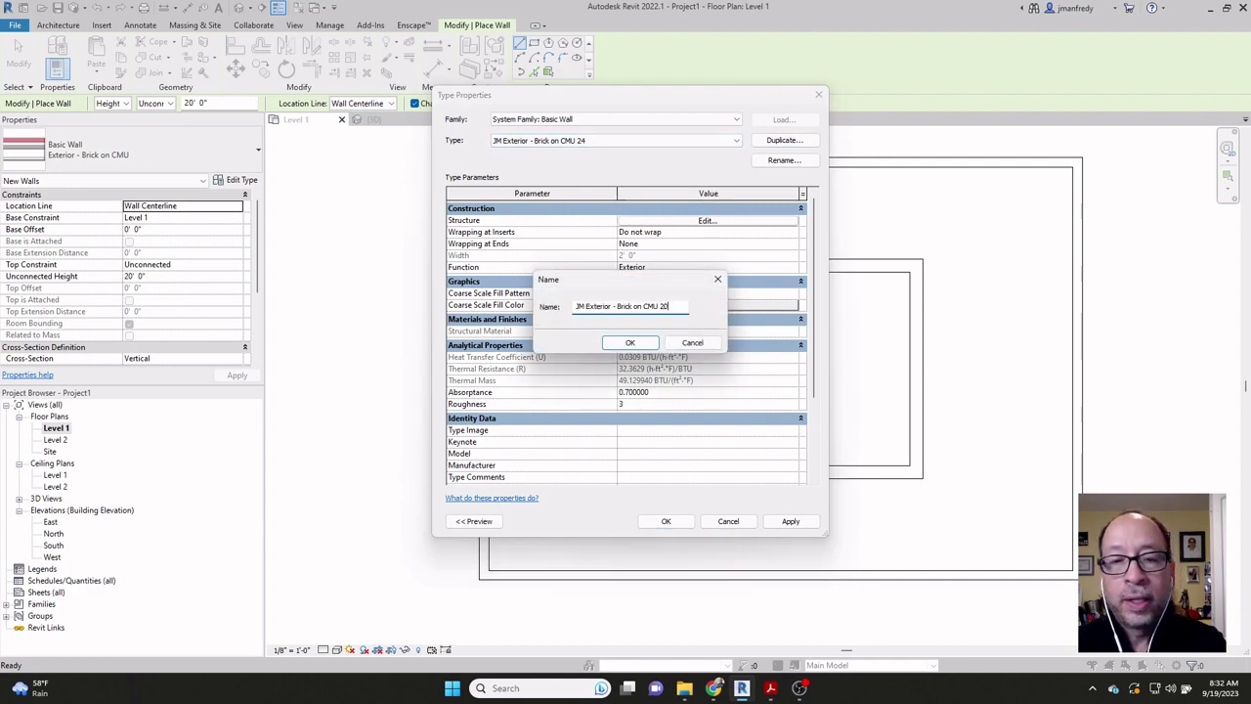
pyautogui.click(630, 343)
# Step: Check the wall detail PDF and set the Concrete Masonry Units layer to 10"
pyautogui.click(640, 221)
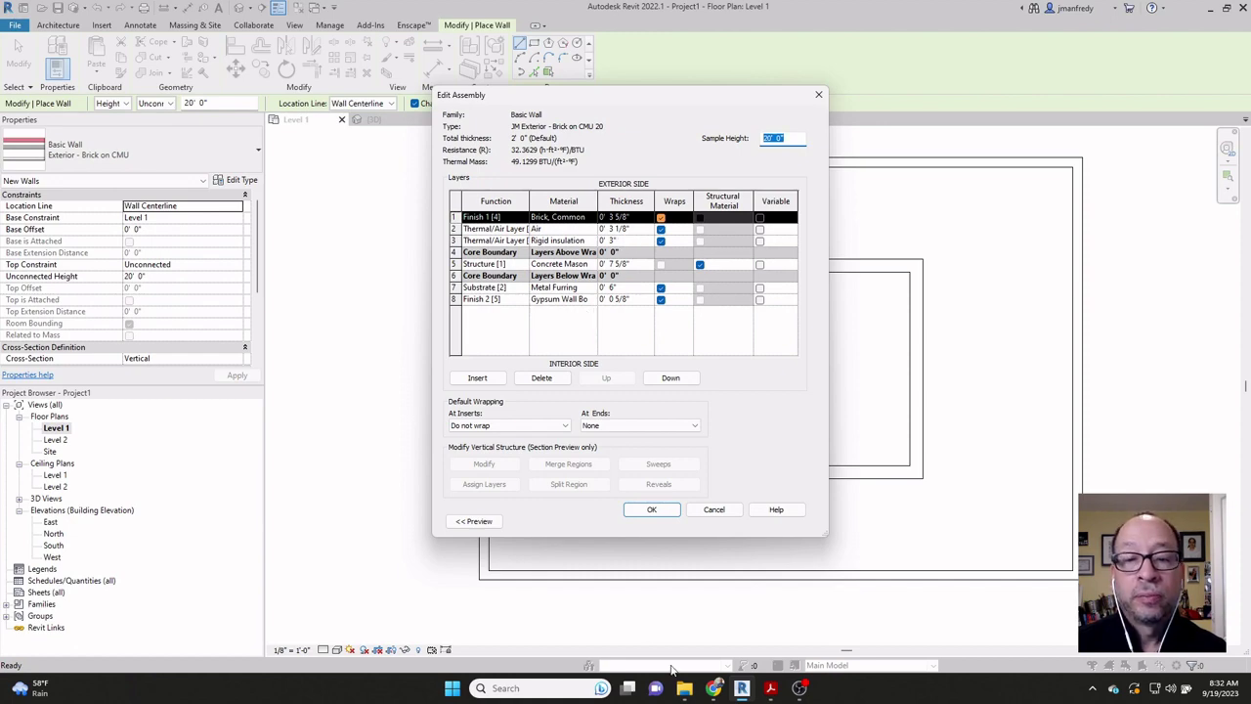
pyautogui.click(770, 688)
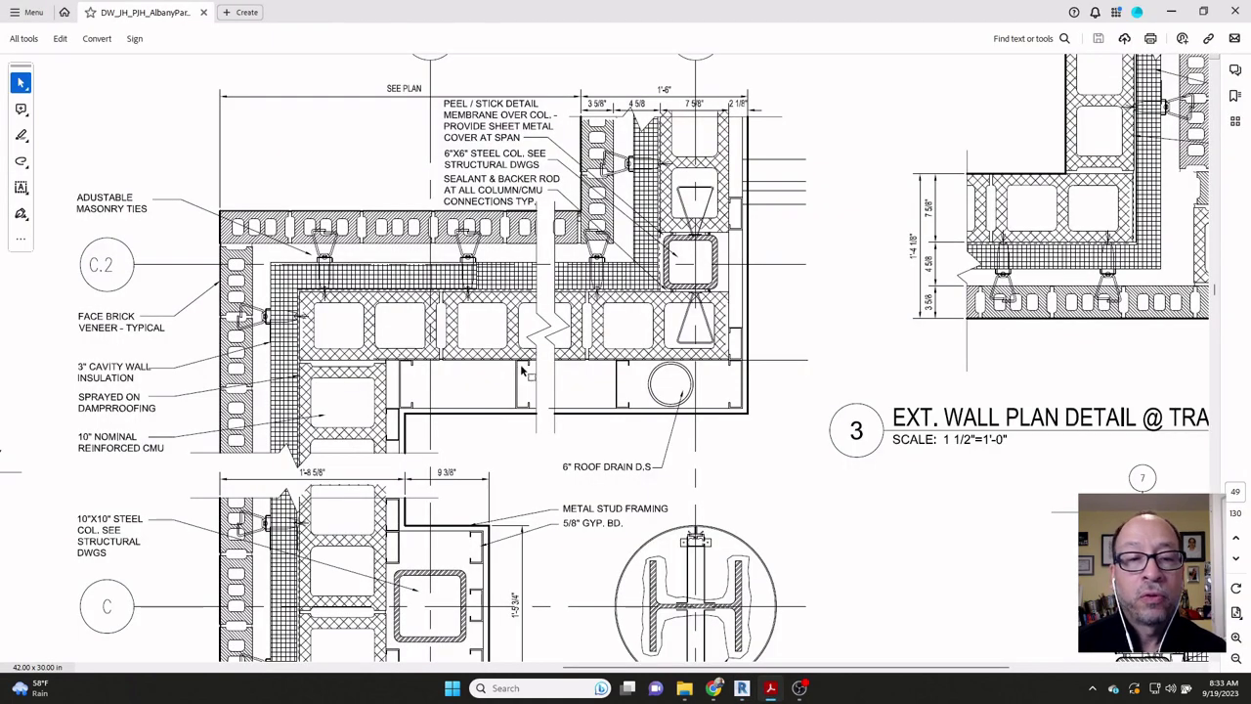
pyautogui.scroll(-1, 524, 374)
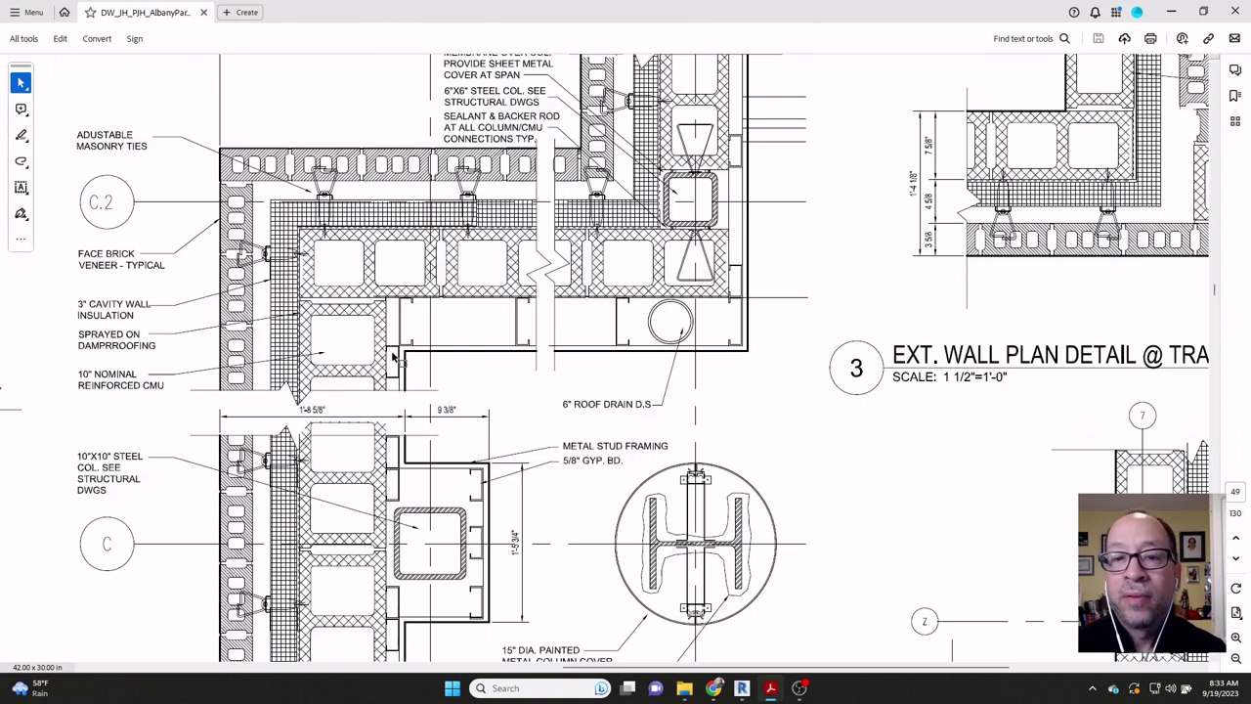
pyautogui.click(742, 688)
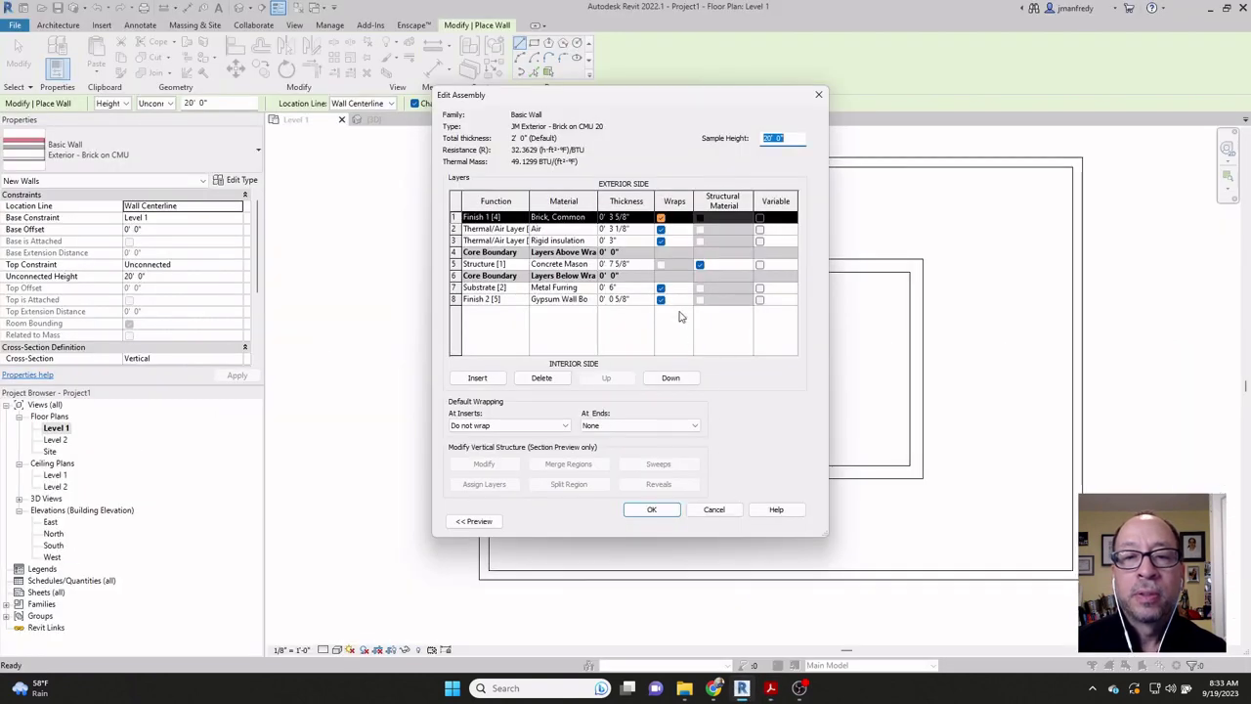
pyautogui.click(640, 267)
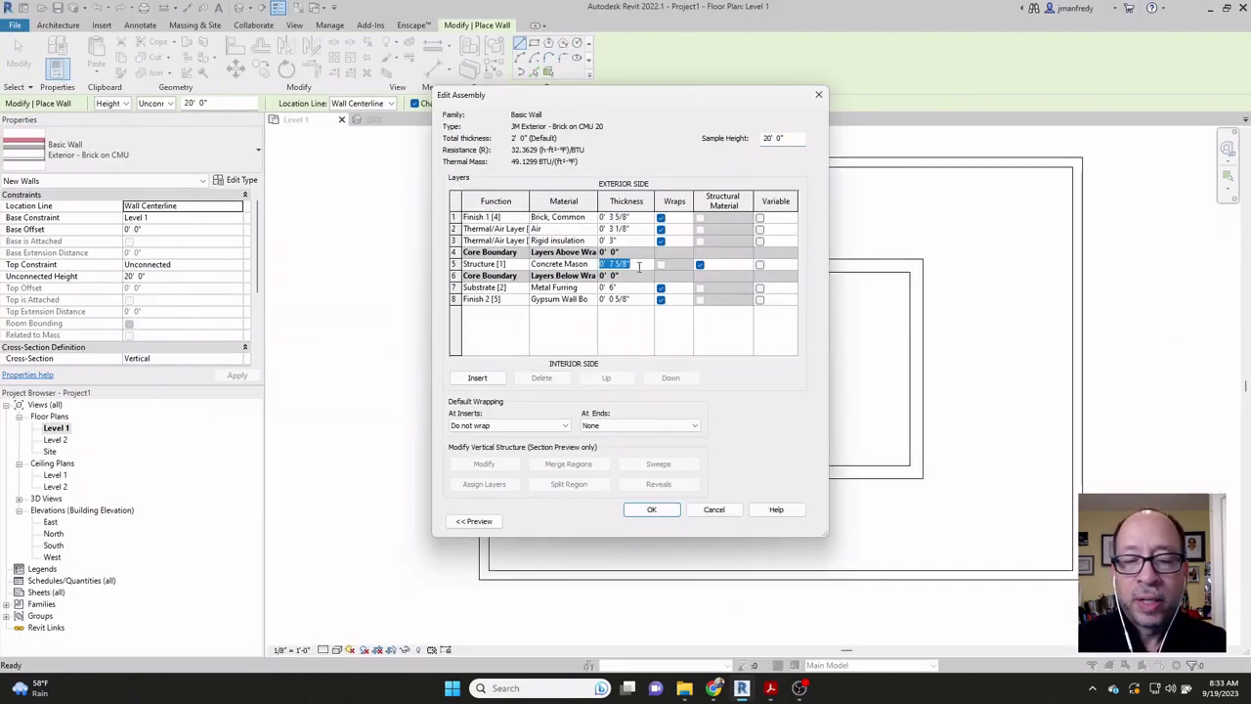
pyautogui.write('10')
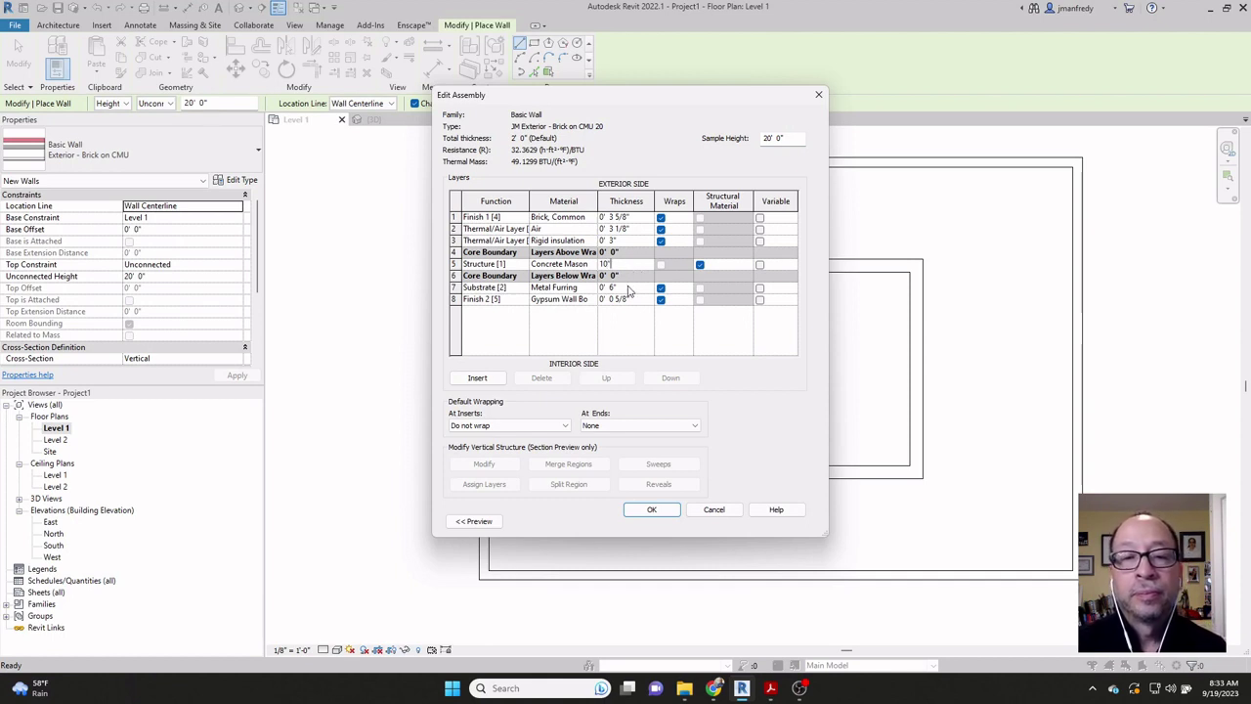
pyautogui.click(611, 286)
# Step: Set the metal furring to 1 5/8" and review the air and brick thicknesses
pyautogui.doubleClick(611, 287)
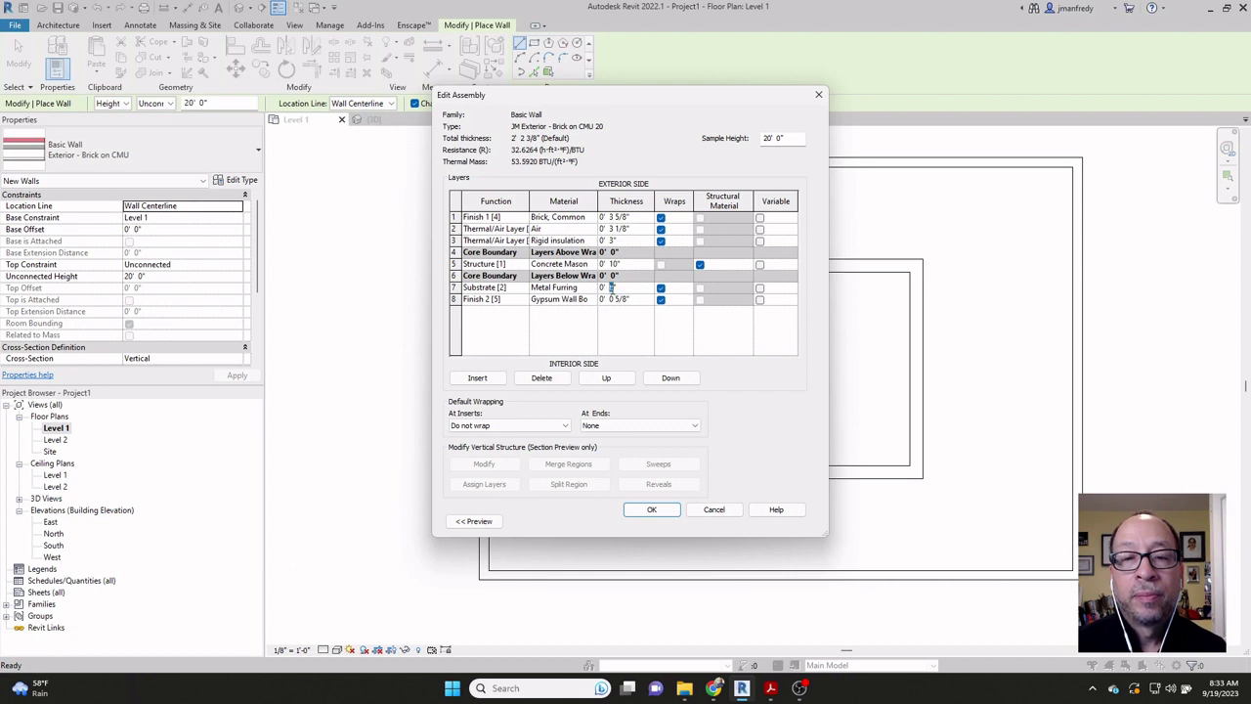
pyautogui.write('1 5/8')
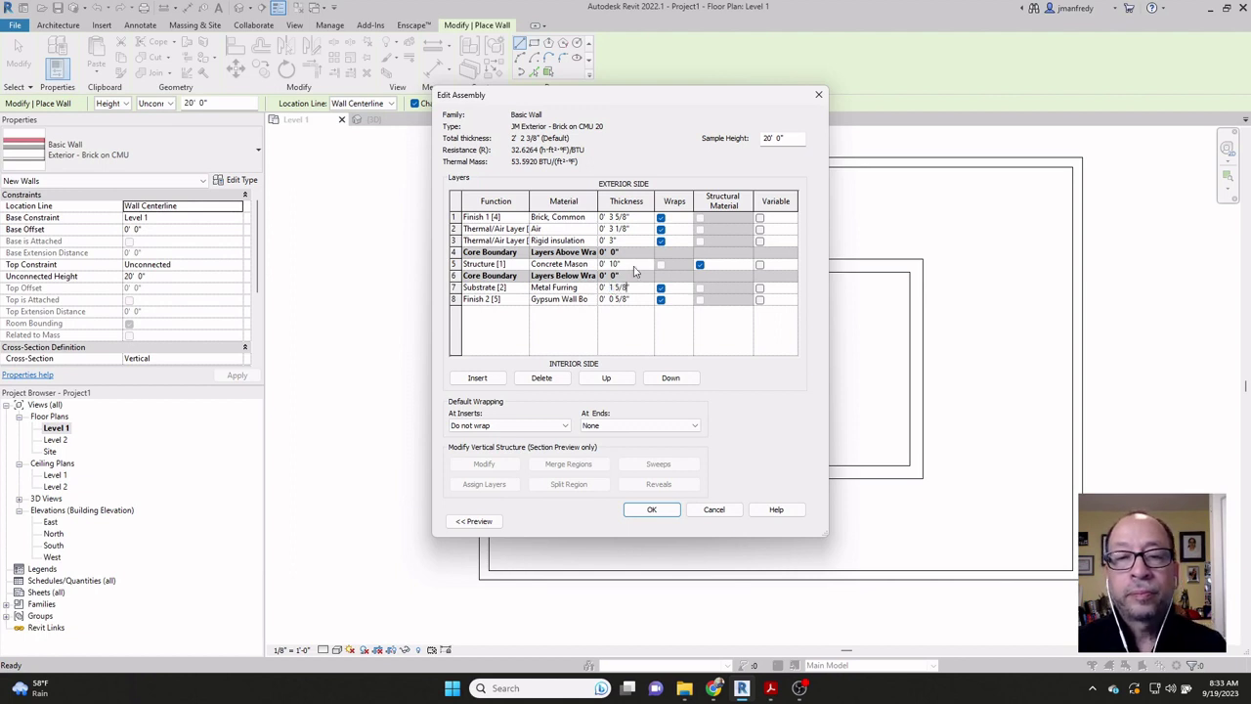
pyautogui.click(633, 264)
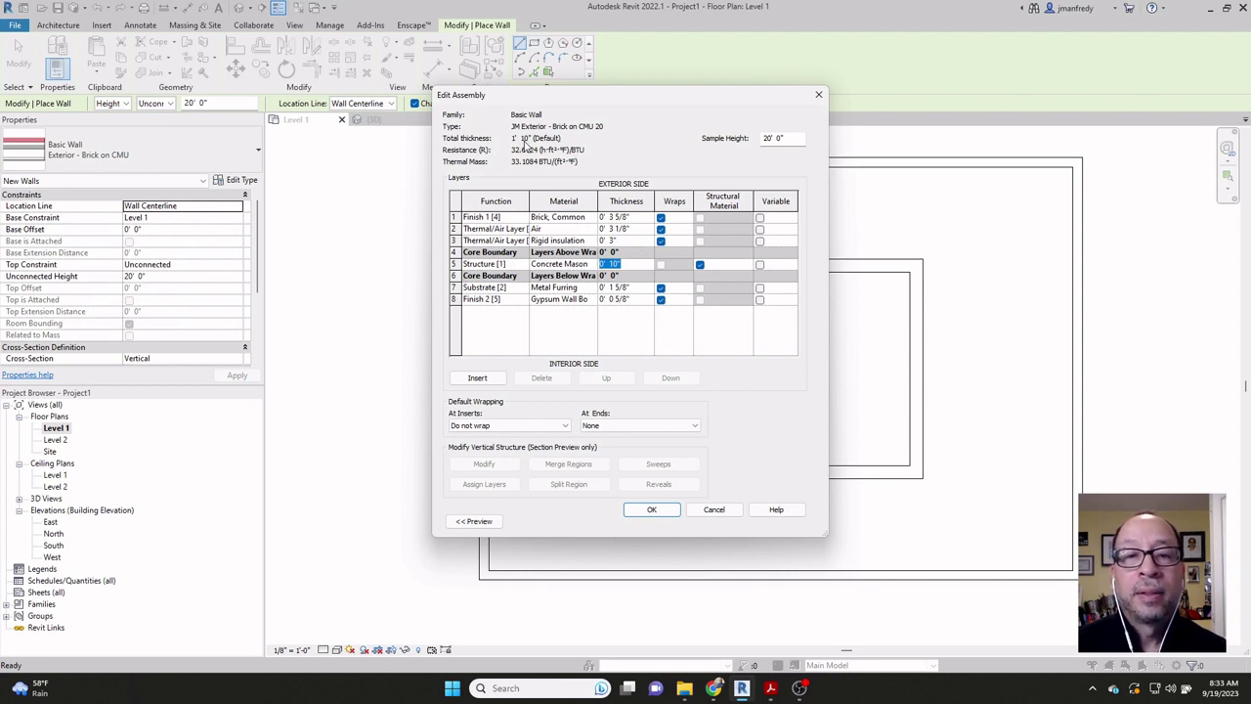
pyautogui.click(637, 240)
pyautogui.click(642, 228)
pyautogui.click(644, 217)
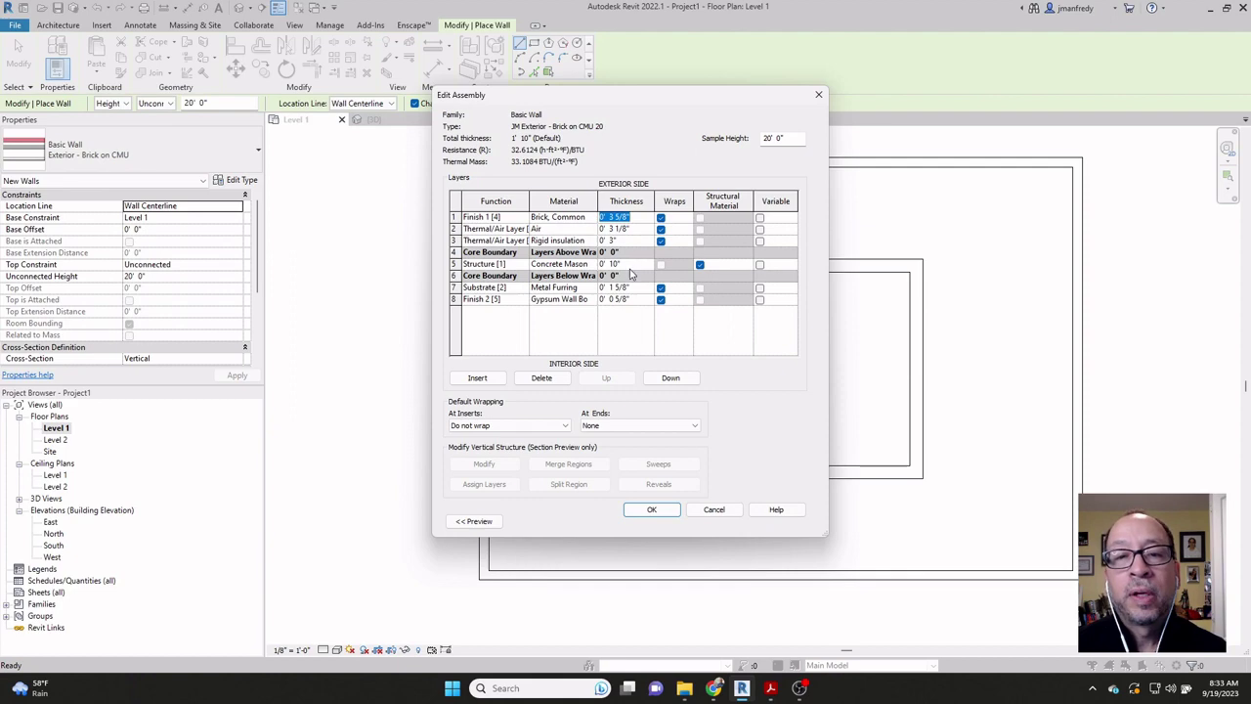
# Step: After rechecking the PDF, change the air layer to 1 1/8" for a 1' 8" total
pyautogui.click(771, 688)
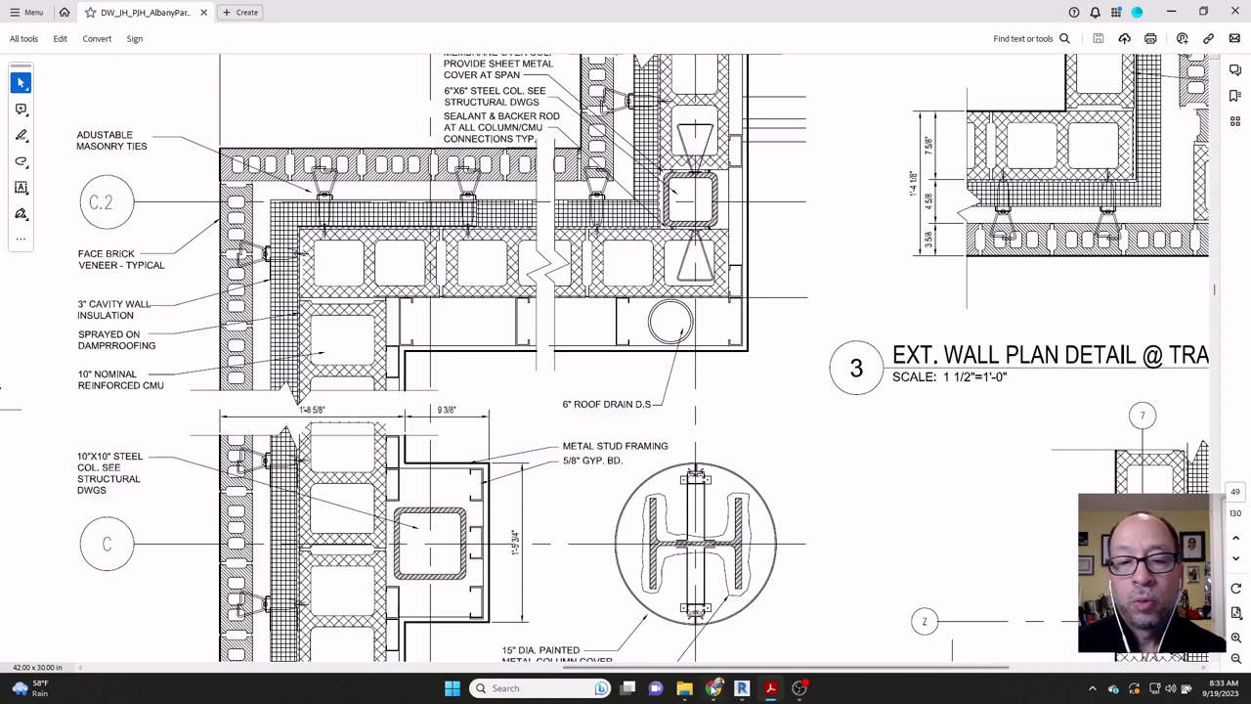
pyautogui.click(741, 688)
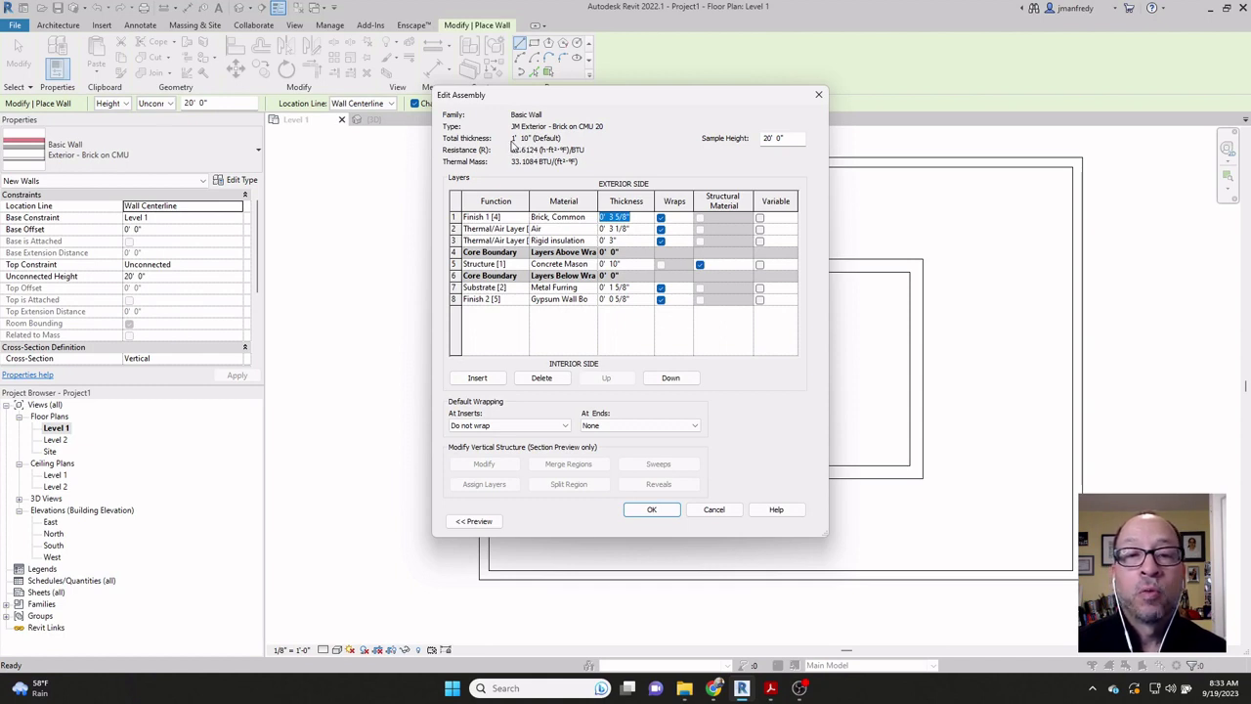
pyautogui.click(612, 230)
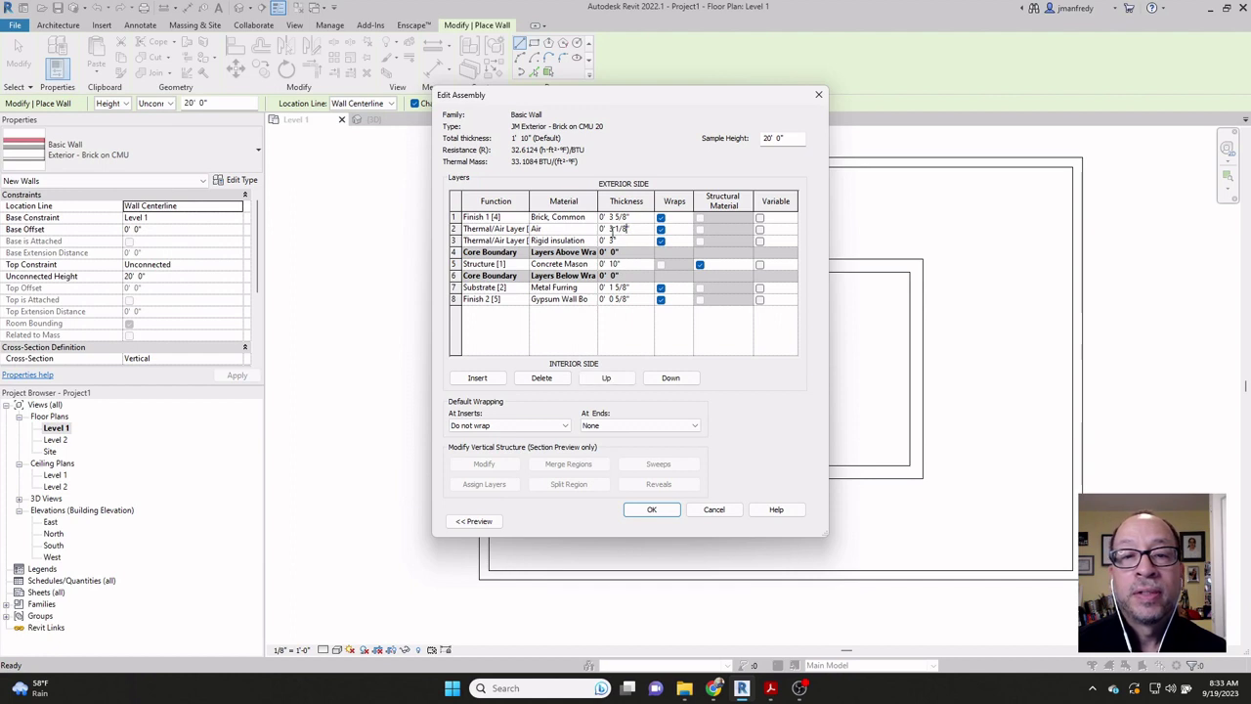
pyautogui.write('1')
pyautogui.click(612, 240)
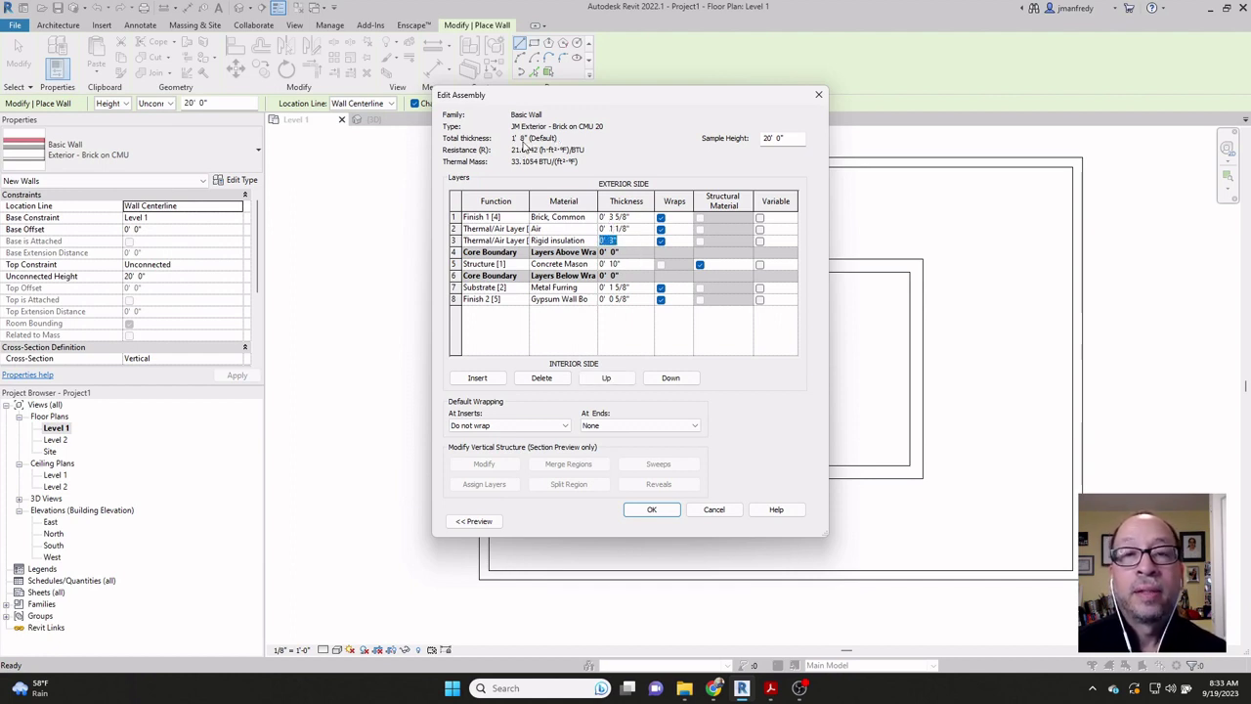
pyautogui.click(643, 228)
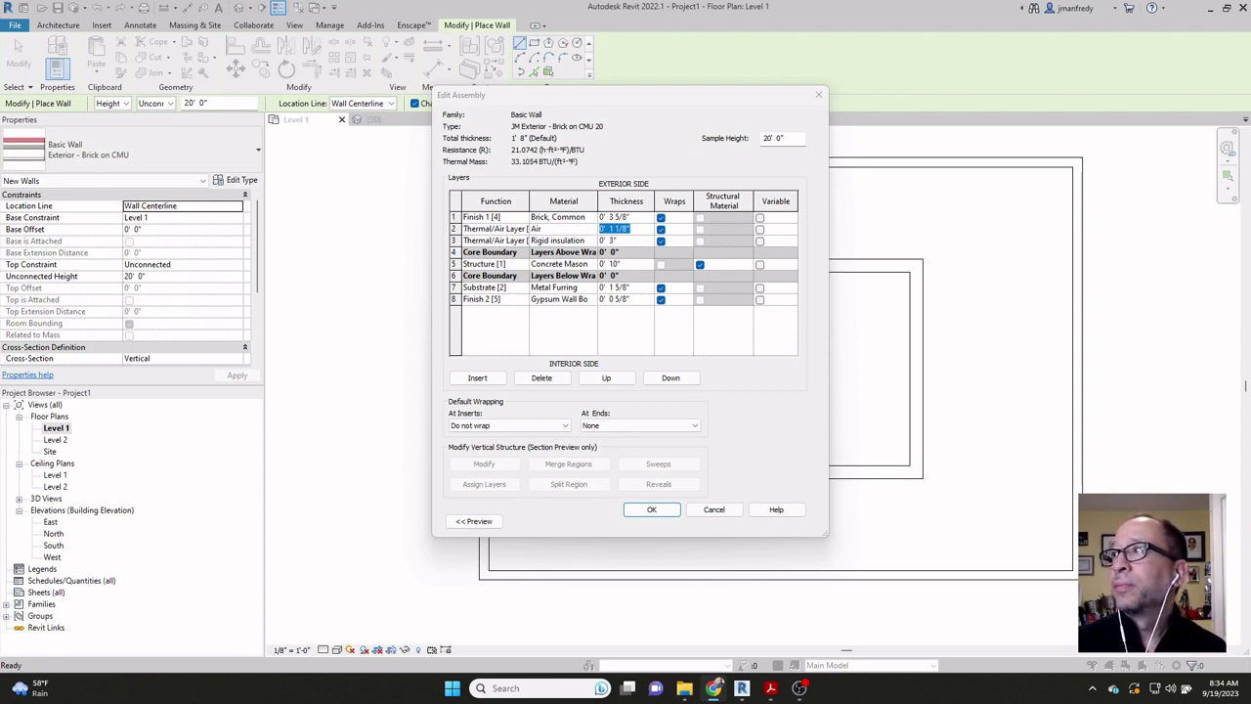
# Step: Maximize Chrome and open the full CMU block sizes table on archdictionary.com
pyautogui.click(714, 688)
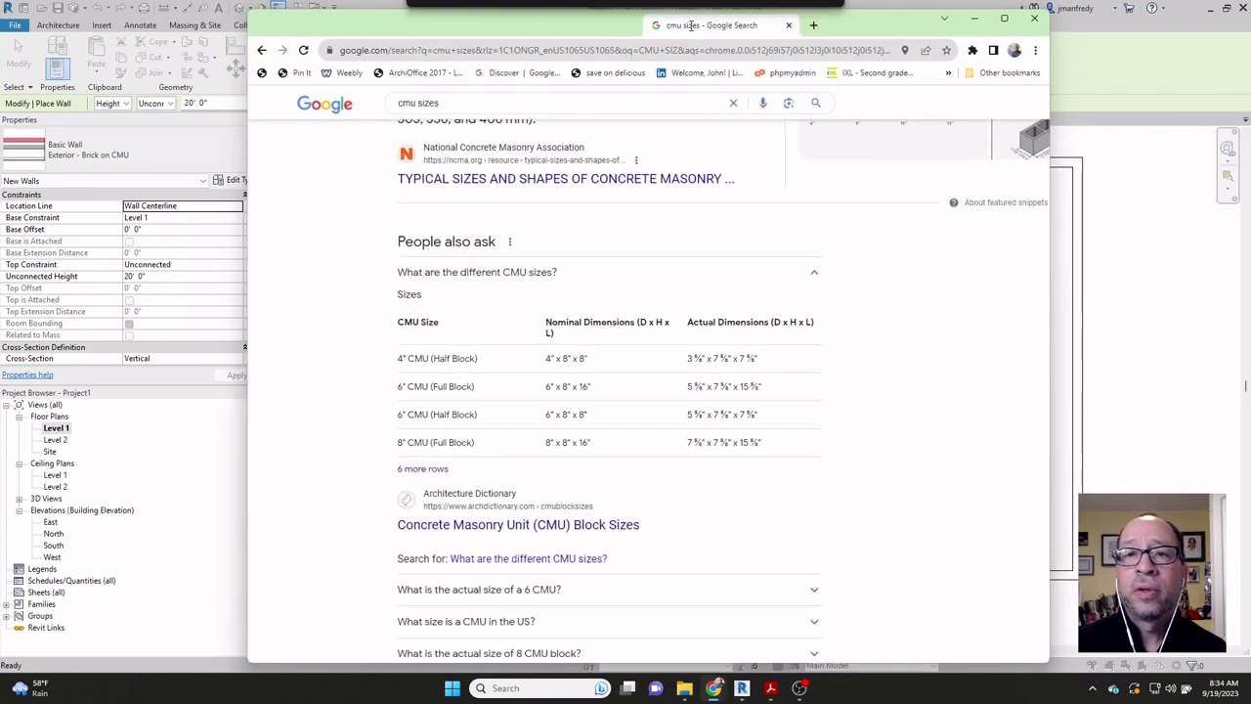
pyautogui.doubleClick(803, 35)
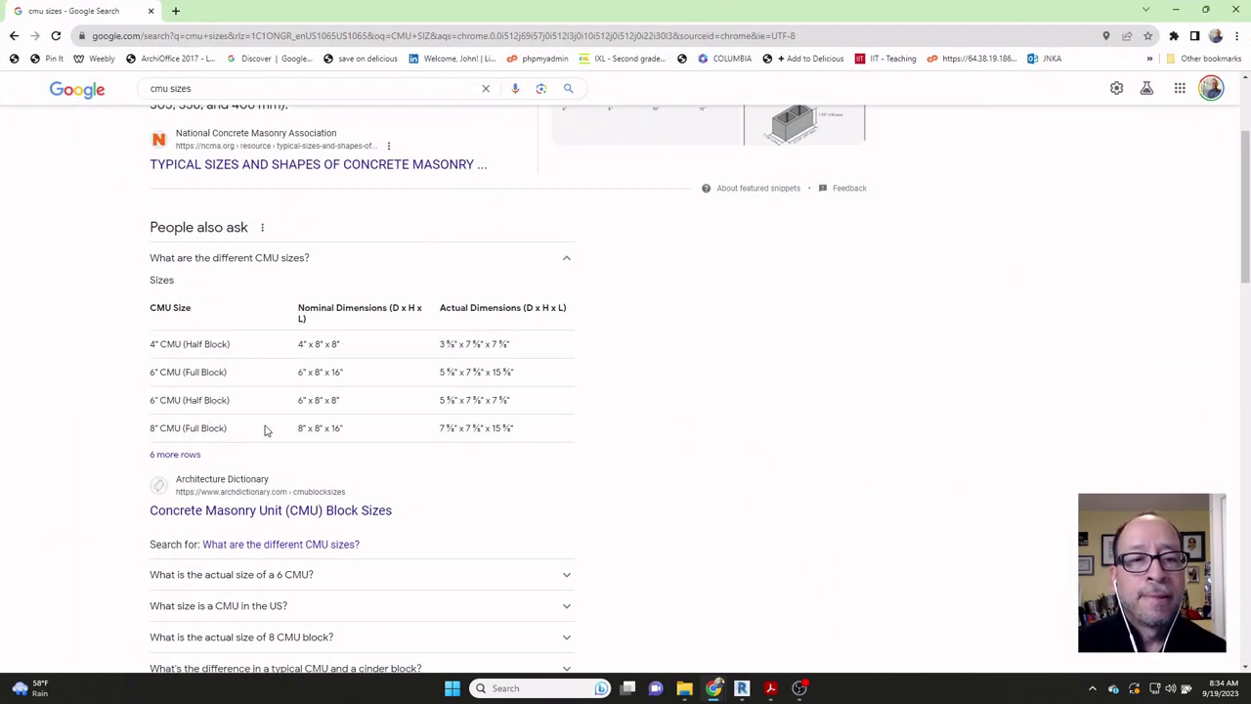
pyautogui.scroll(-1, 355, 405)
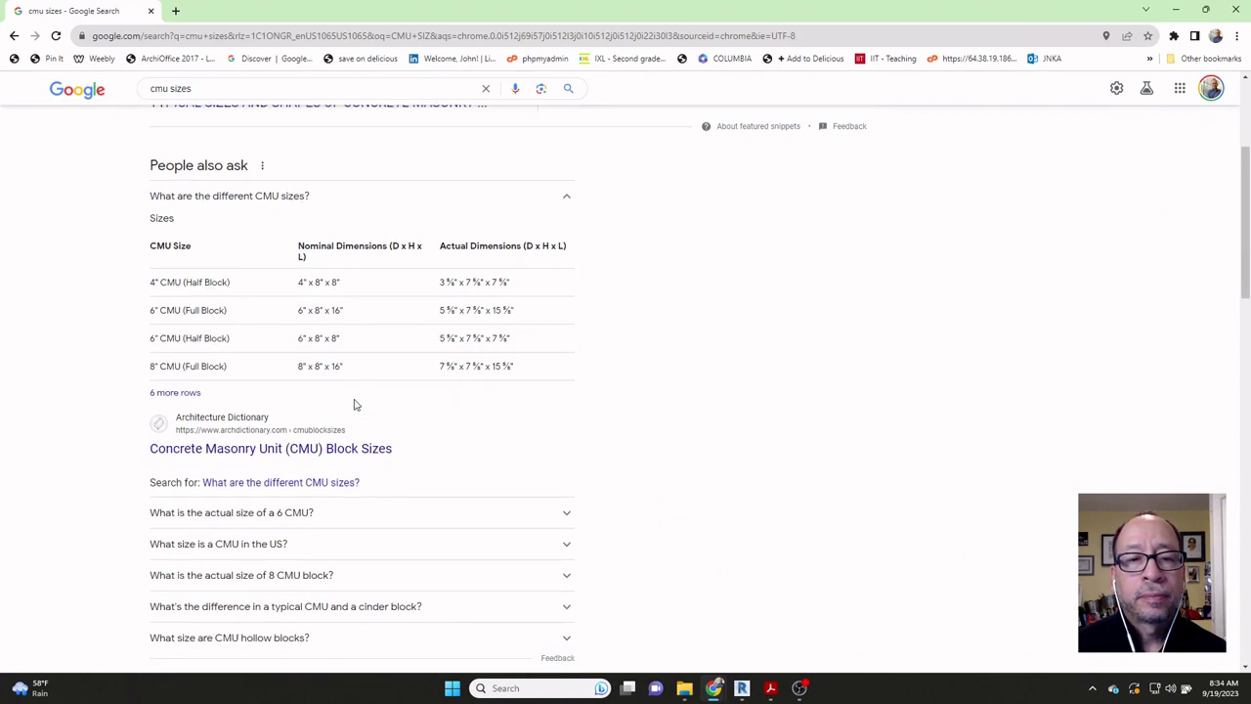
pyautogui.click(190, 390)
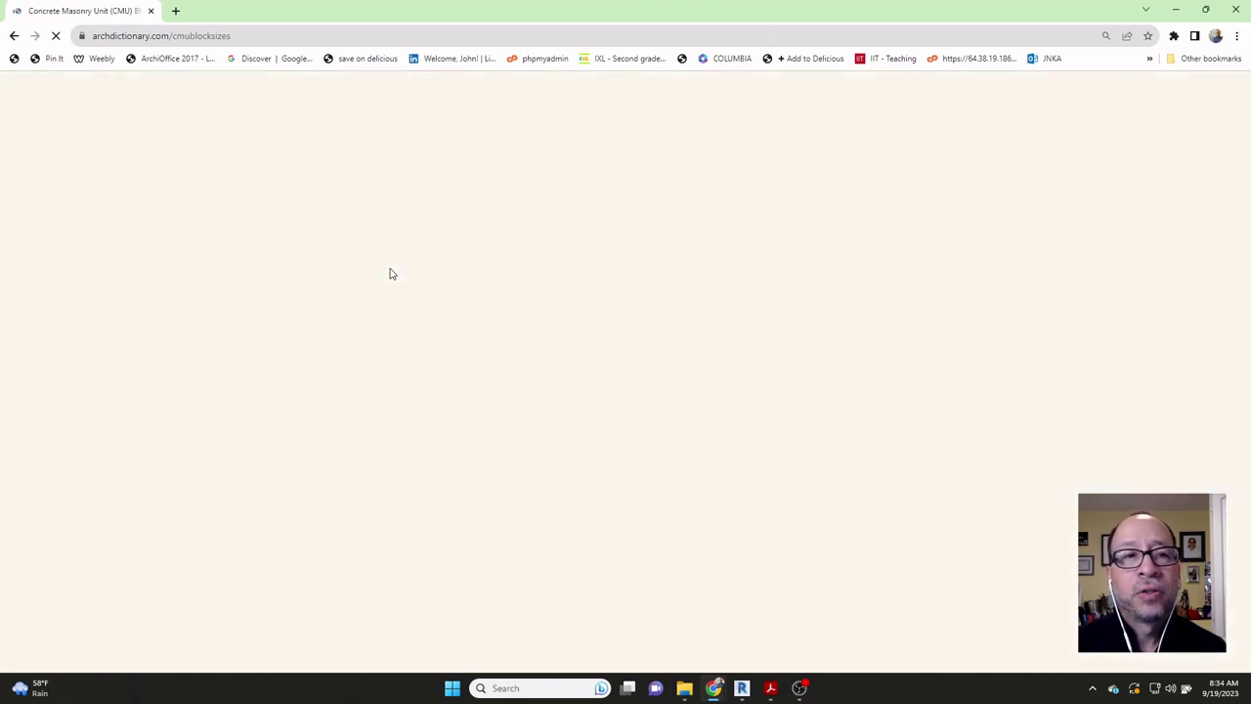
pyautogui.scroll(-4, 410, 260)
pyautogui.scroll(-2, 411, 260)
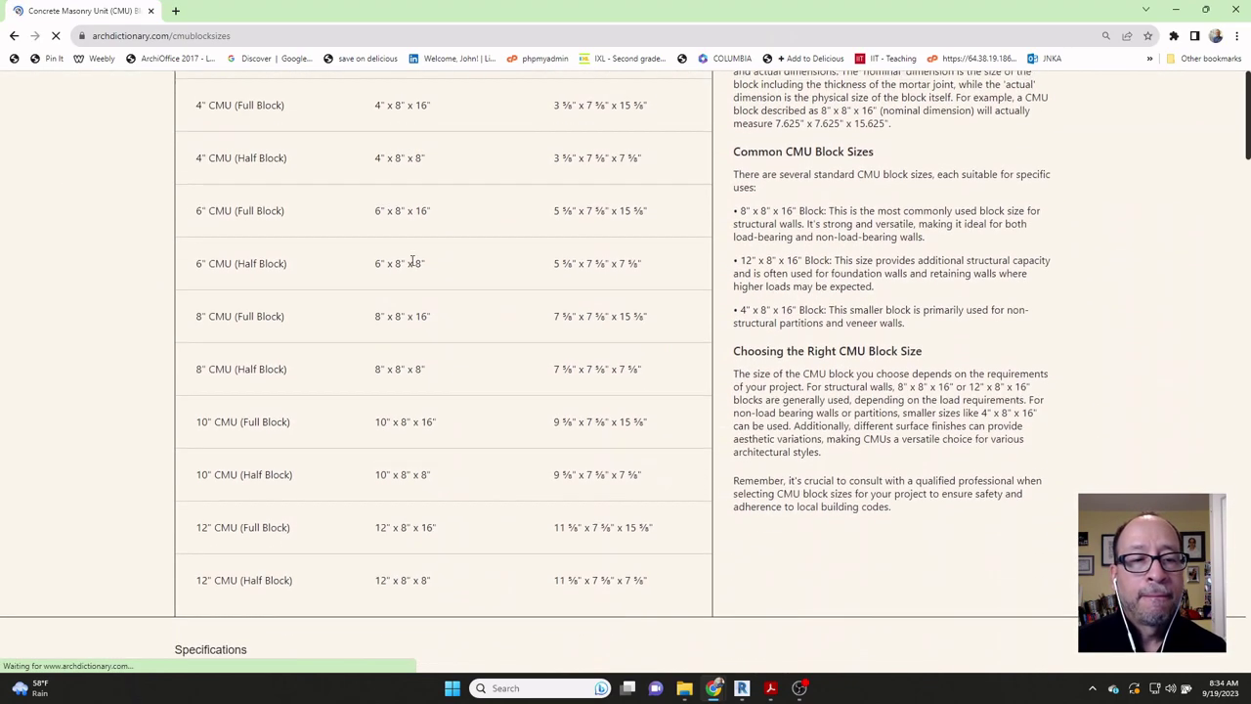
# Step: Highlight the 10" x 8" x 16" block row showing its actual 9 ⅝" depth
pyautogui.keyDown('shift'); pyautogui.moveTo(198, 417); pyautogui.dragTo(302, 409); pyautogui.keyUp('shift')
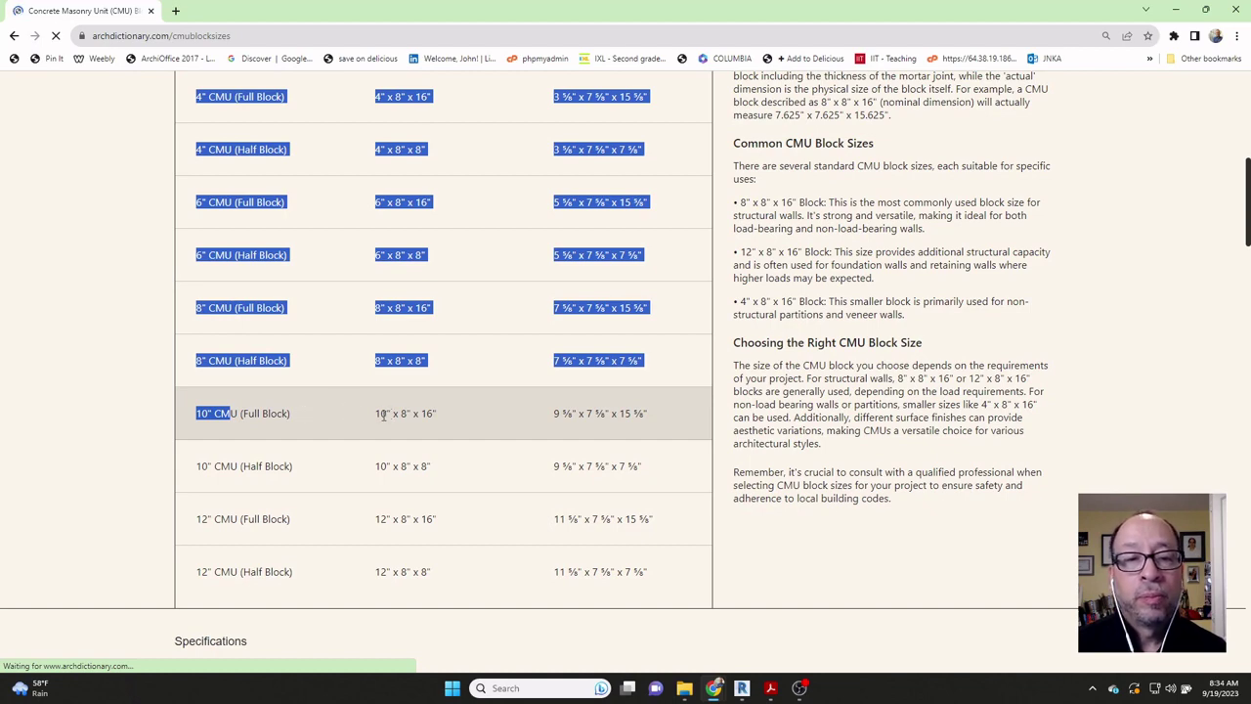
pyautogui.scroll(2, 385, 414)
pyautogui.scroll(-2, 384, 415)
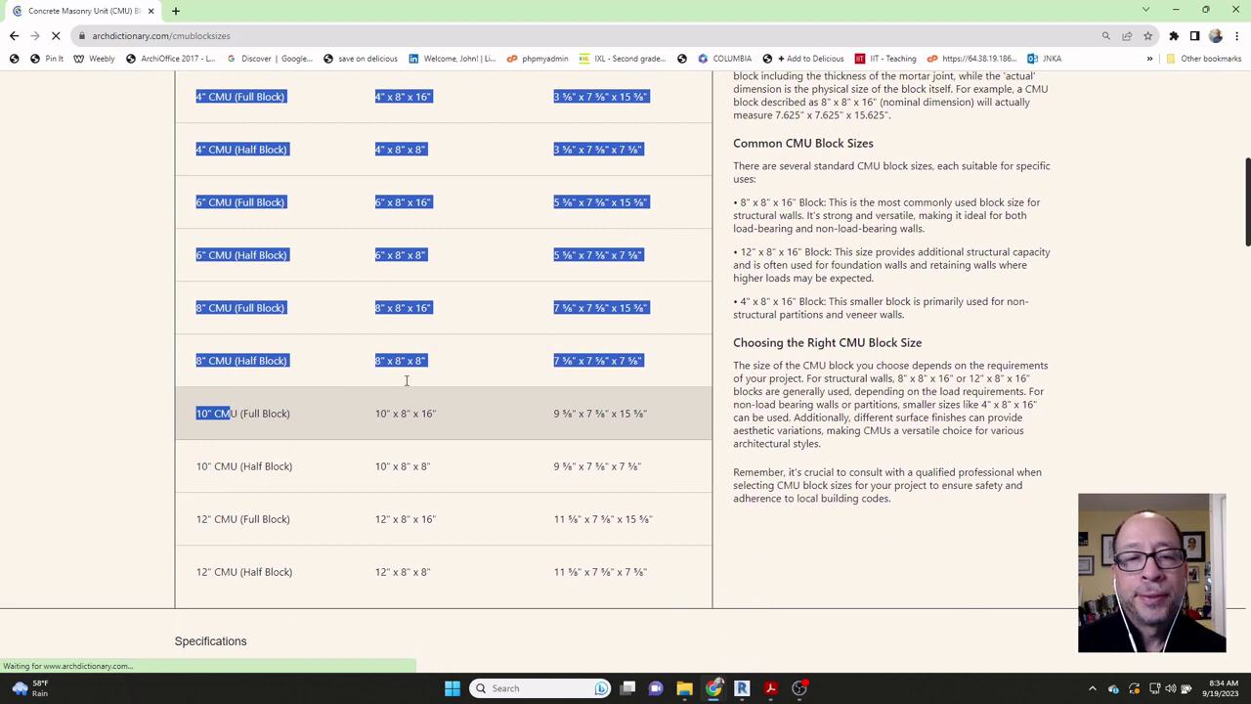
pyautogui.click(416, 363)
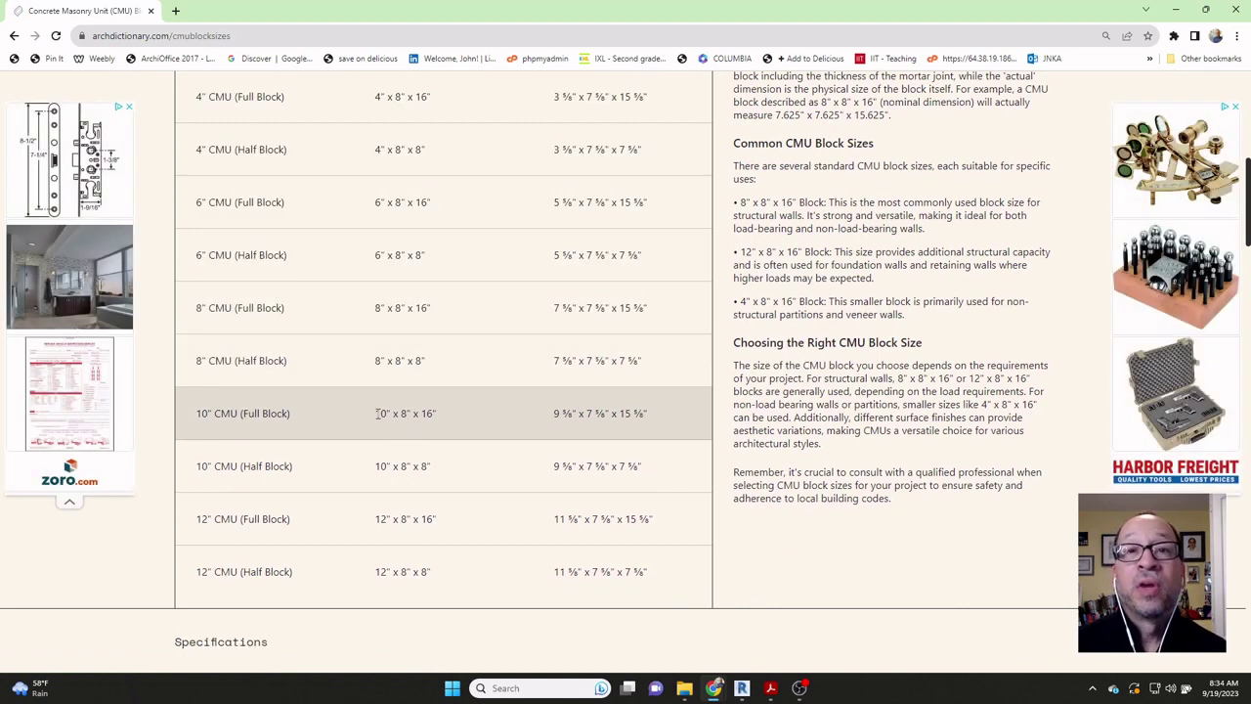
pyautogui.moveTo(384, 413); pyautogui.dragTo(440, 417)
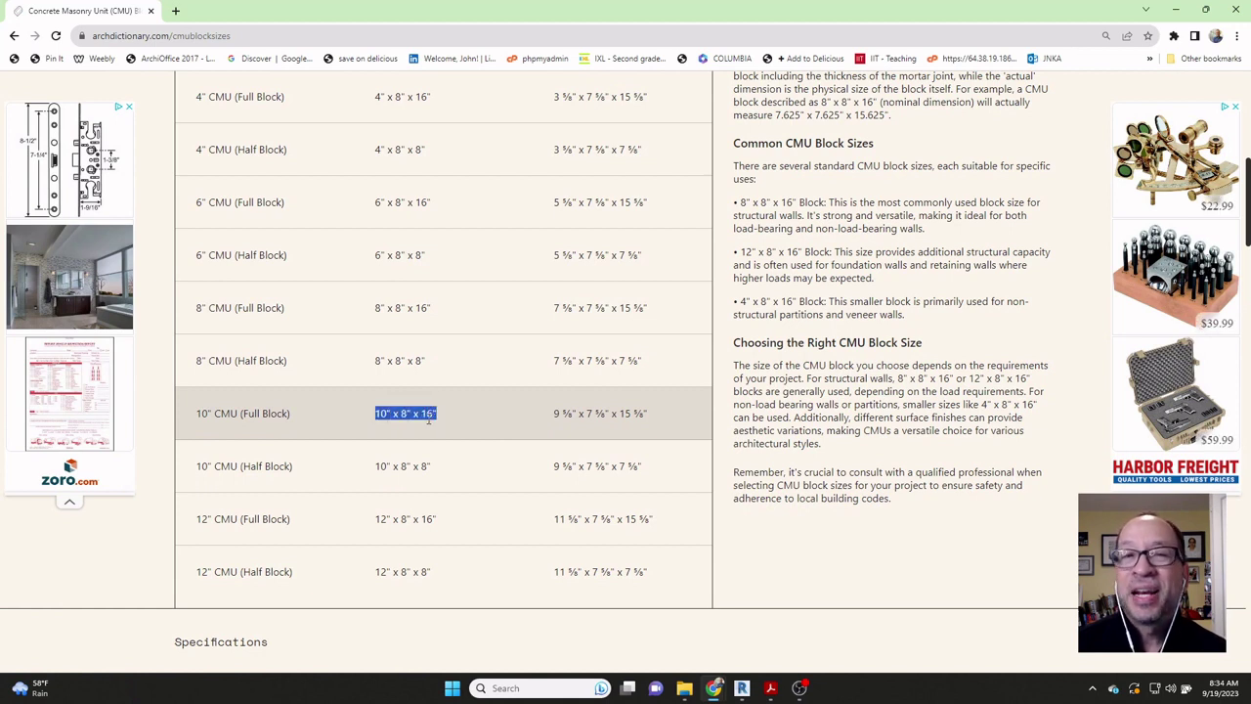
pyautogui.moveTo(554, 414); pyautogui.dragTo(572, 414)
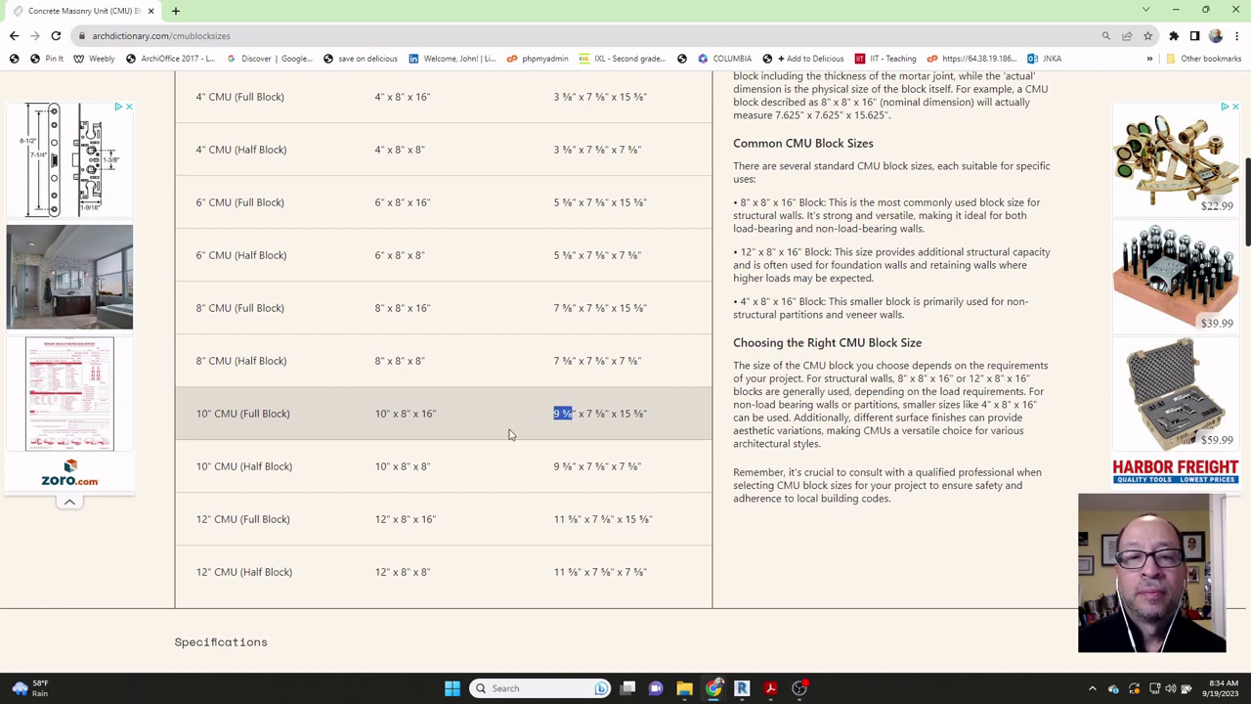
pyautogui.scroll(1, 508, 430)
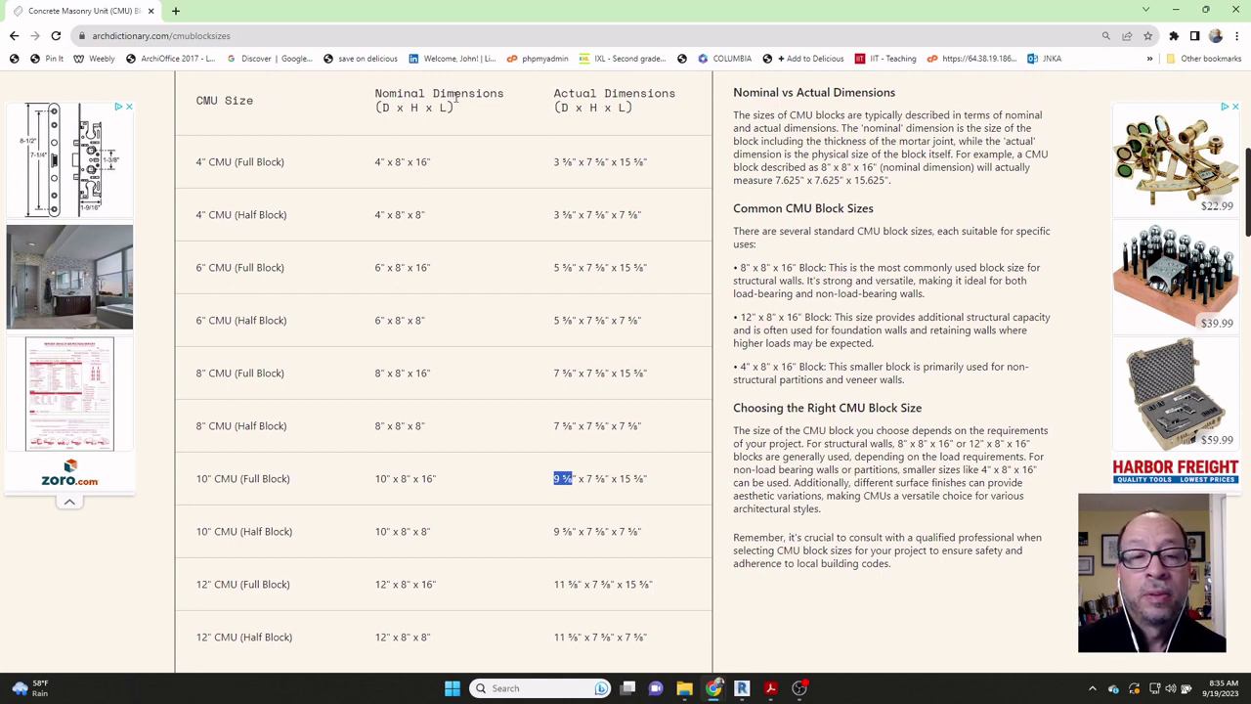
pyautogui.scroll(1, 404, 418)
pyautogui.scroll(-1, 517, 447)
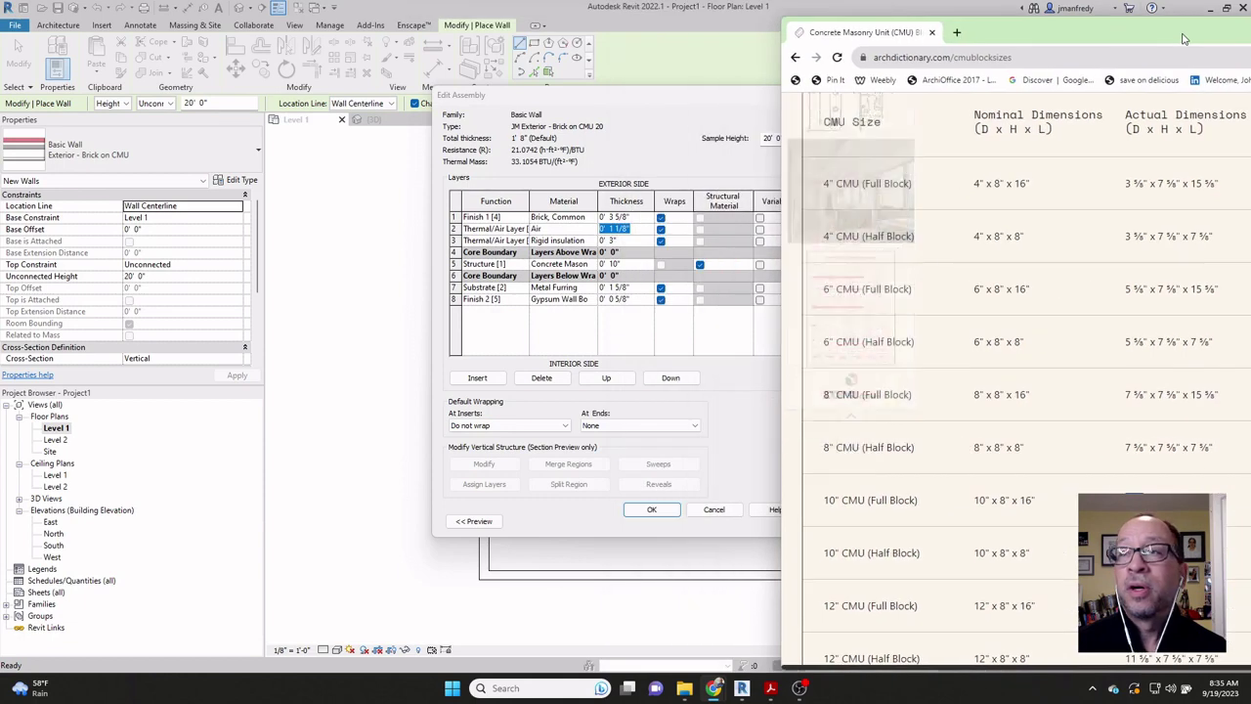
# Step: Set the CMU 20 masonry layer to 9 5/8" and the air gap to 1 1/2", then save the type
pyautogui.click(615, 264)
pyautogui.doubleClick(615, 264)
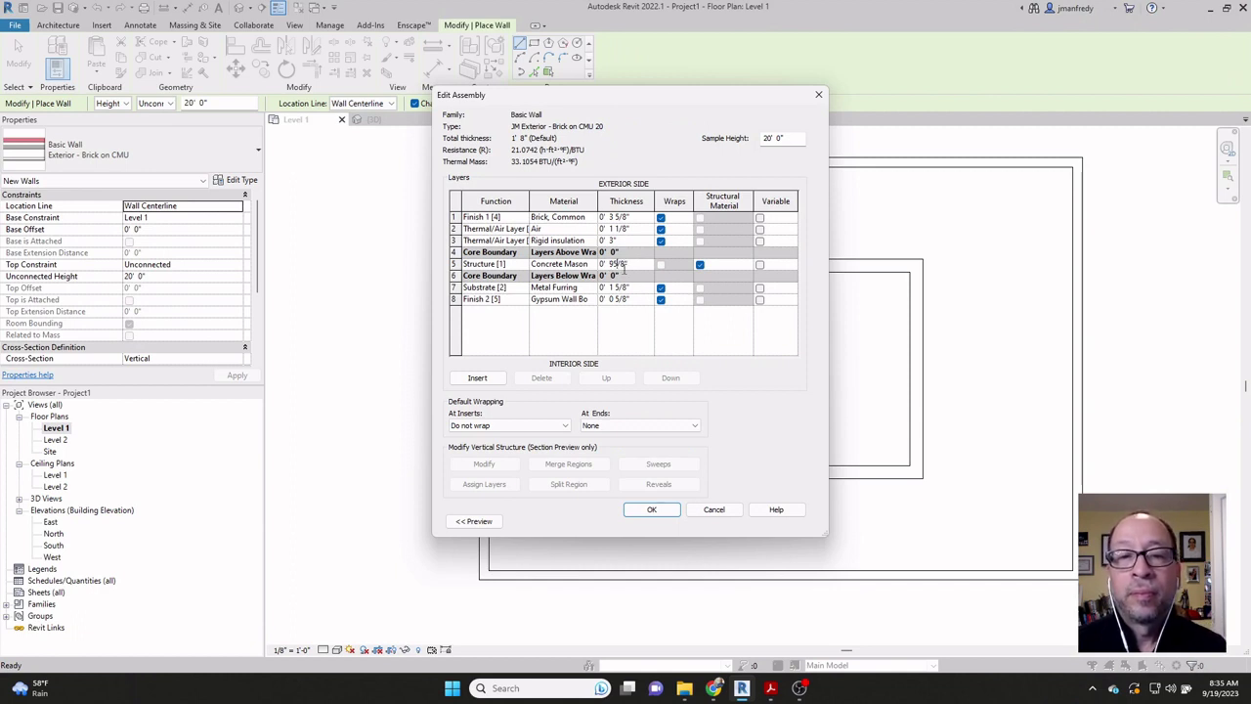
pyautogui.click(635, 287)
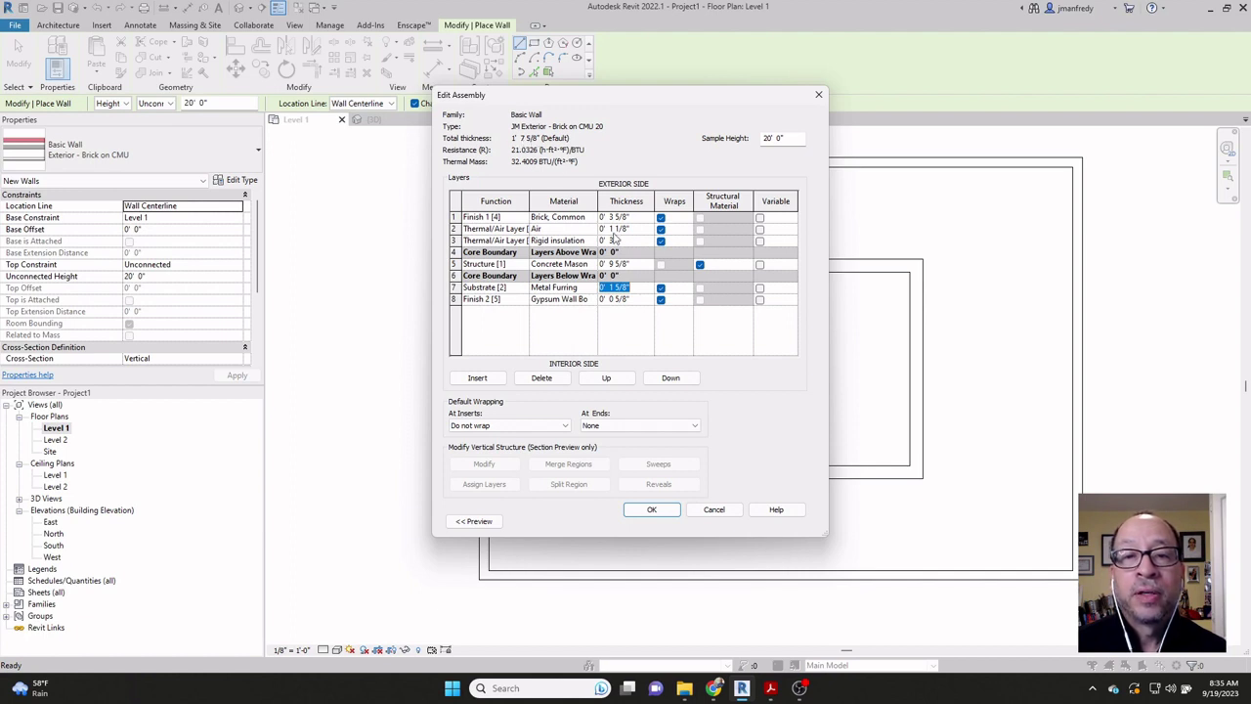
pyautogui.click(629, 228)
pyautogui.moveTo(614, 231); pyautogui.dragTo(629, 231)
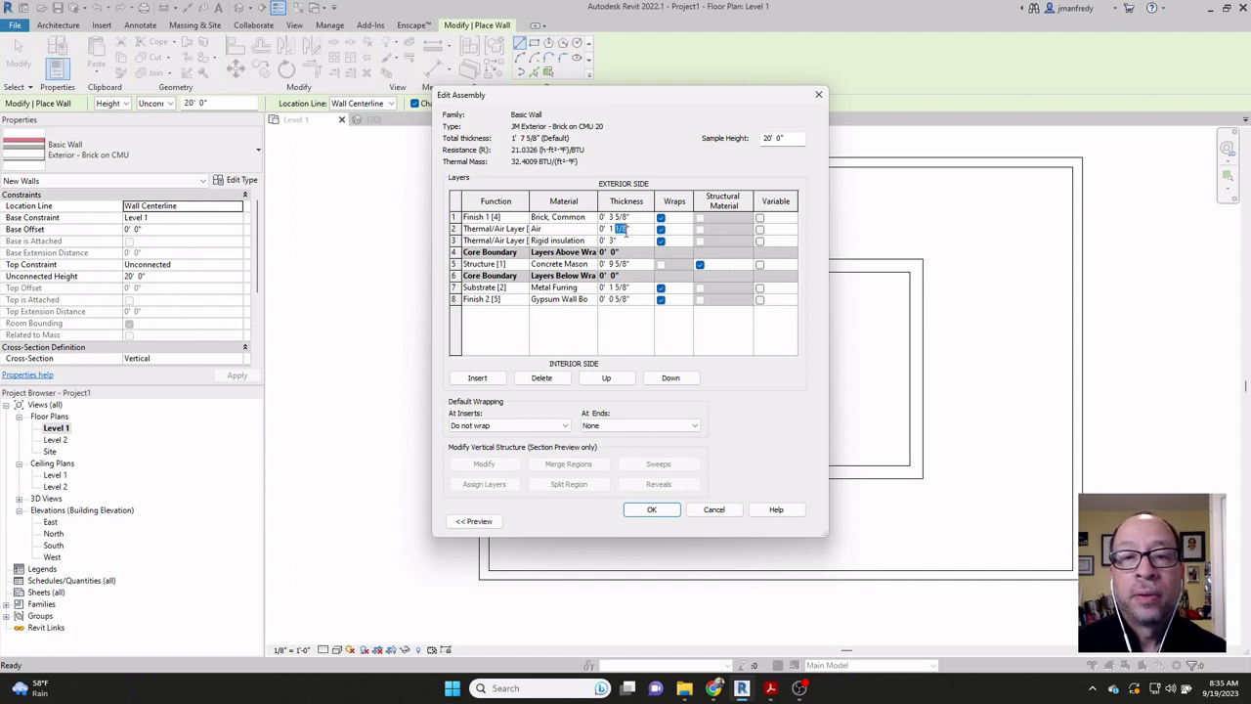
pyautogui.write('1/2')
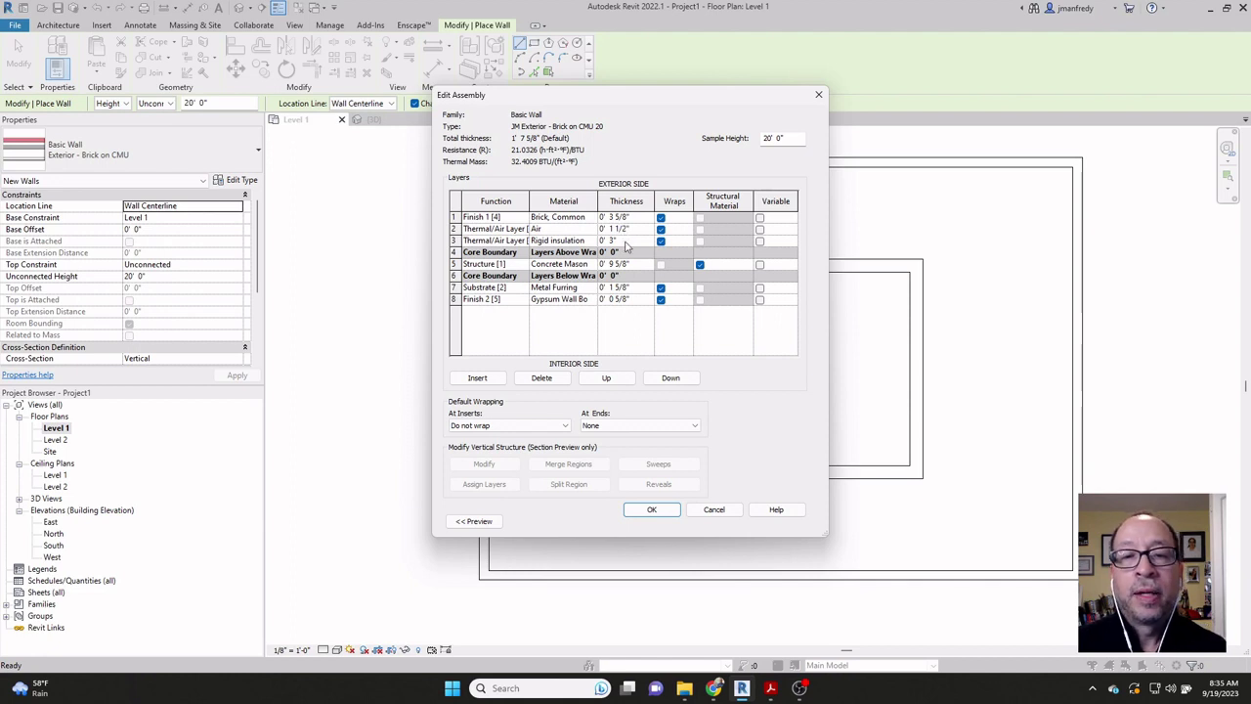
pyautogui.click(625, 240)
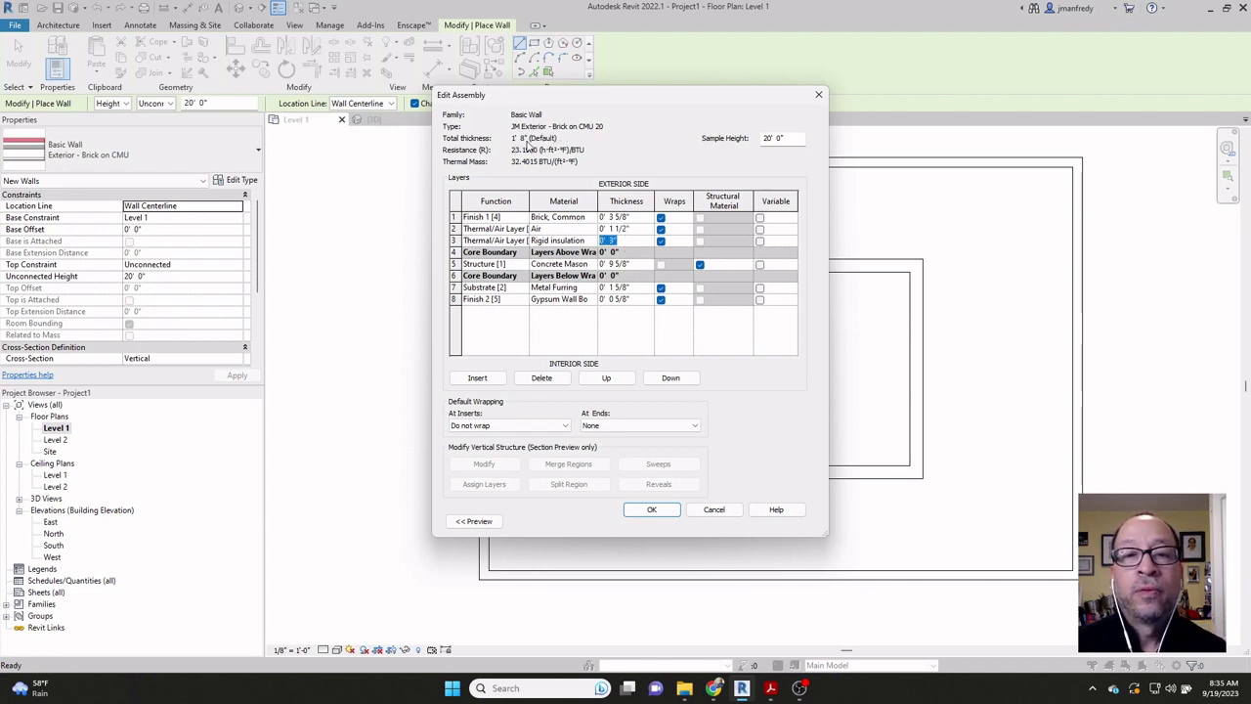
pyautogui.click(652, 509)
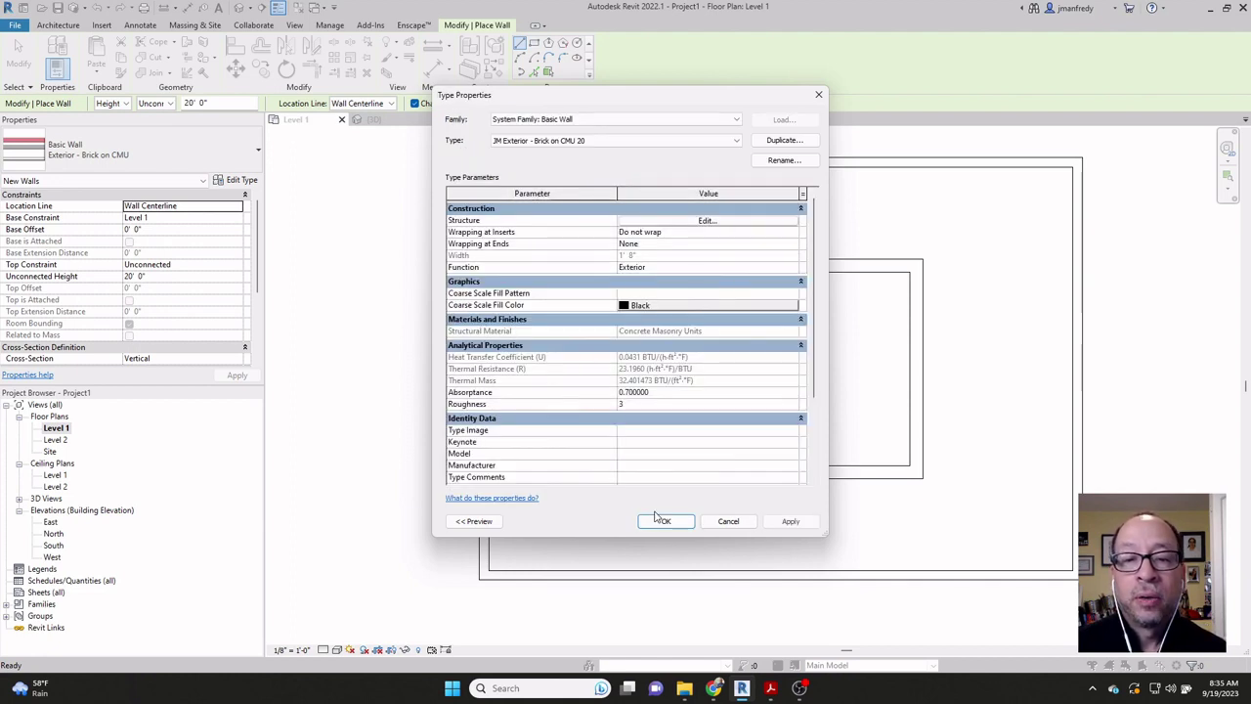
pyautogui.click(661, 518)
# Step: Cancel the stray wall and restart wall placement with WA, showing new-wall properties
pyautogui.click(338, 273)
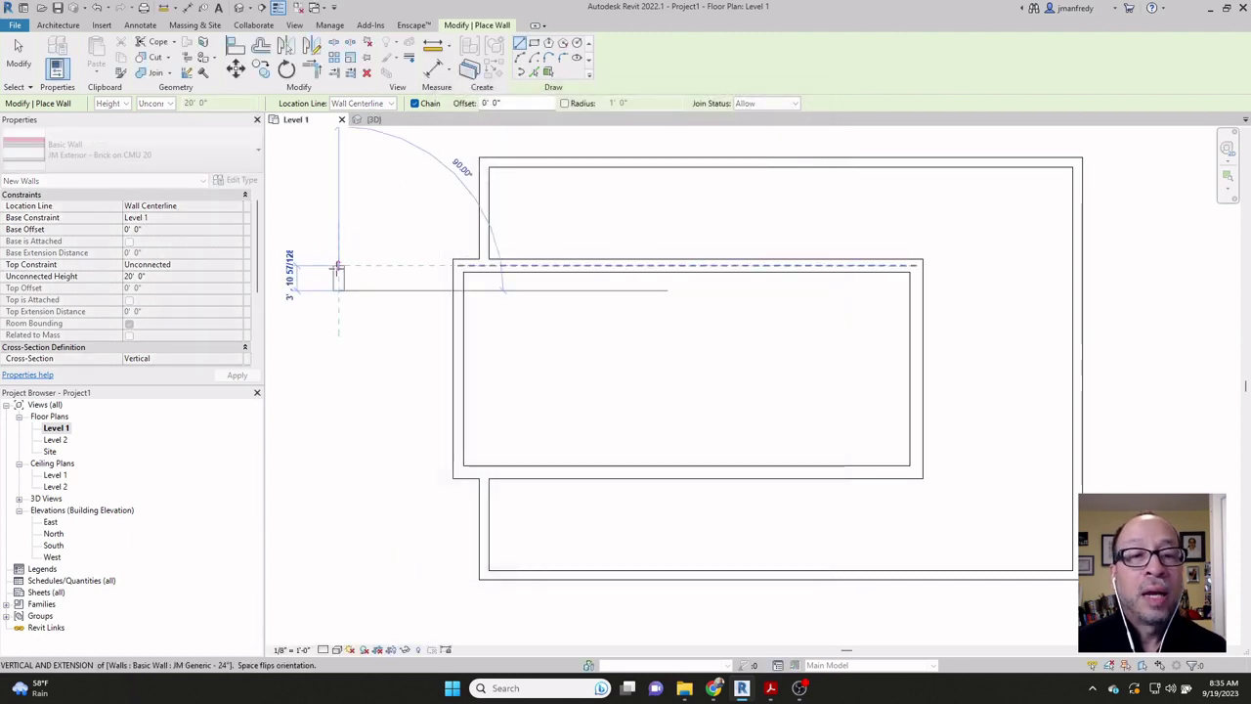
pyautogui.press('Escape')
pyautogui.press('Escape')
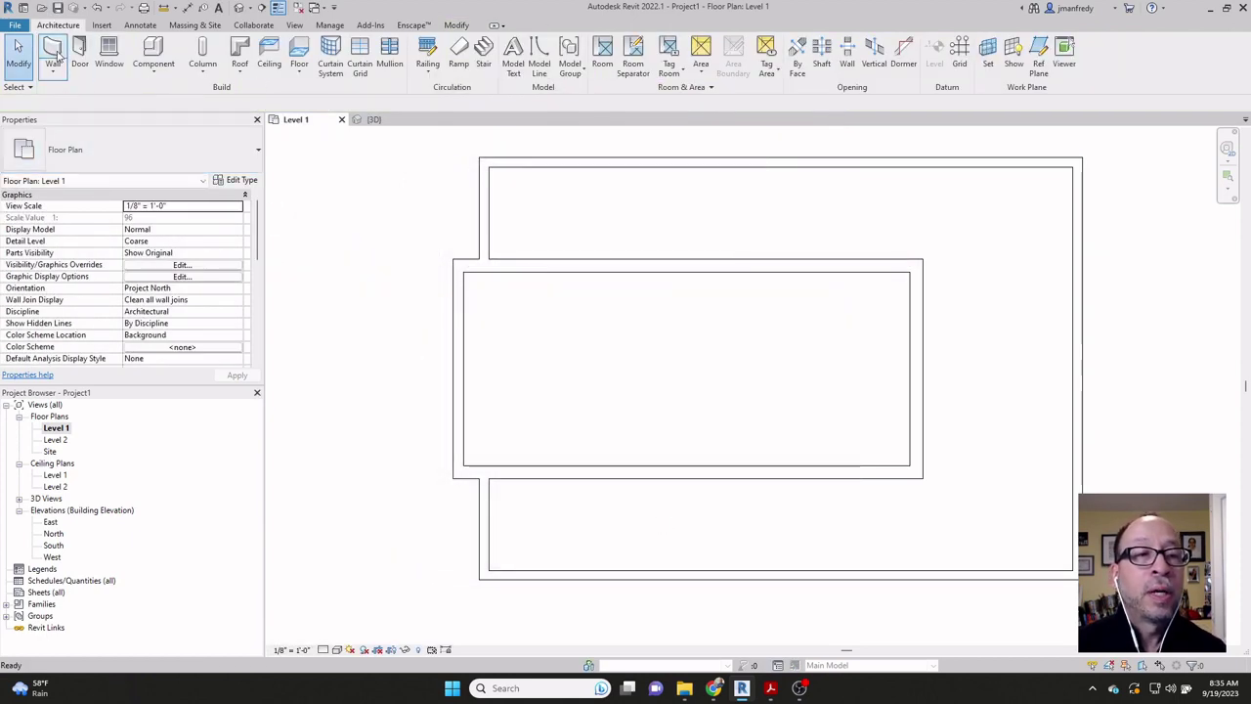
pyautogui.press('w')
pyautogui.press('a')
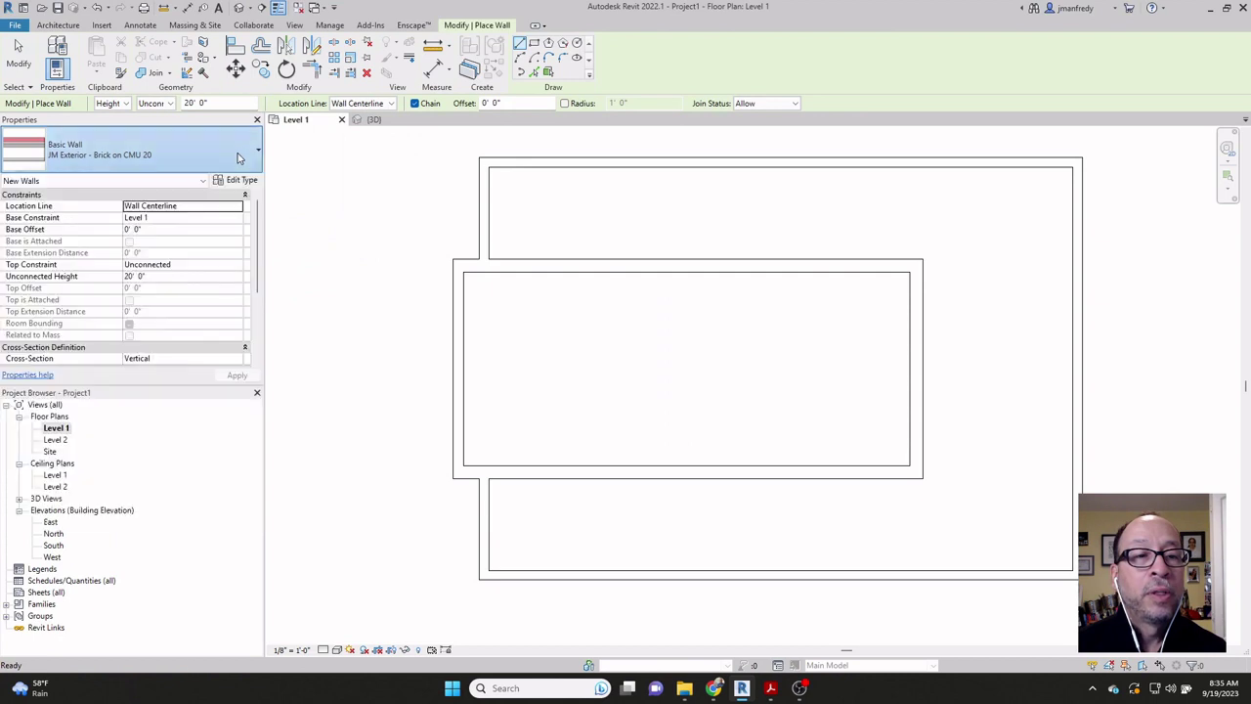
pyautogui.click(168, 182)
pyautogui.click(168, 186)
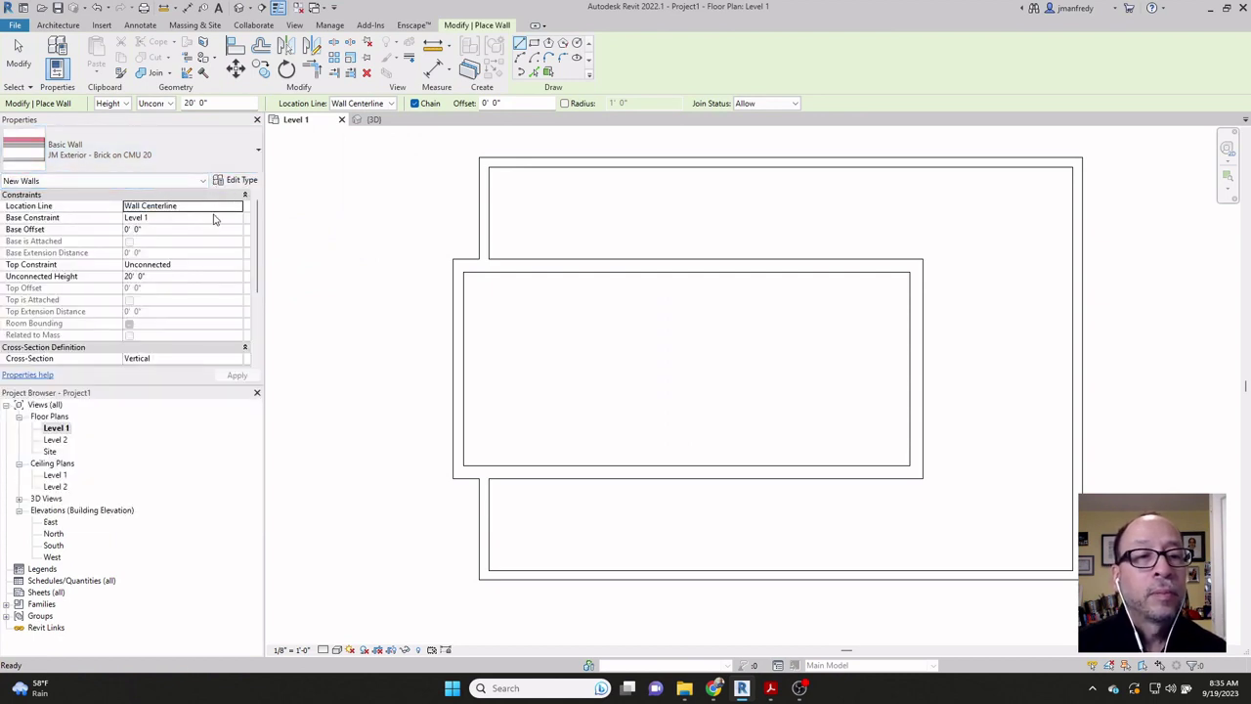
# Step: Filter the wall type list by 'JM' to compare the Brick on CMU types, then exit placement
pyautogui.moveTo(257, 233); pyautogui.dragTo(259, 191)
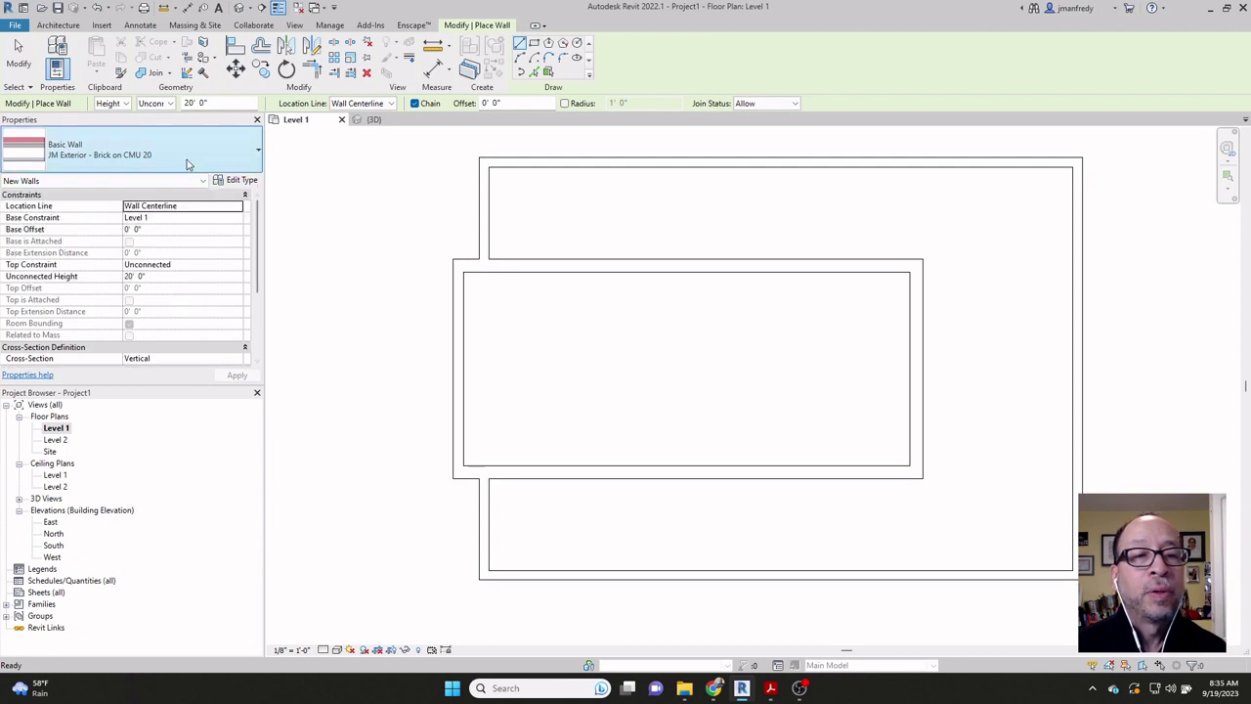
pyautogui.click(217, 159)
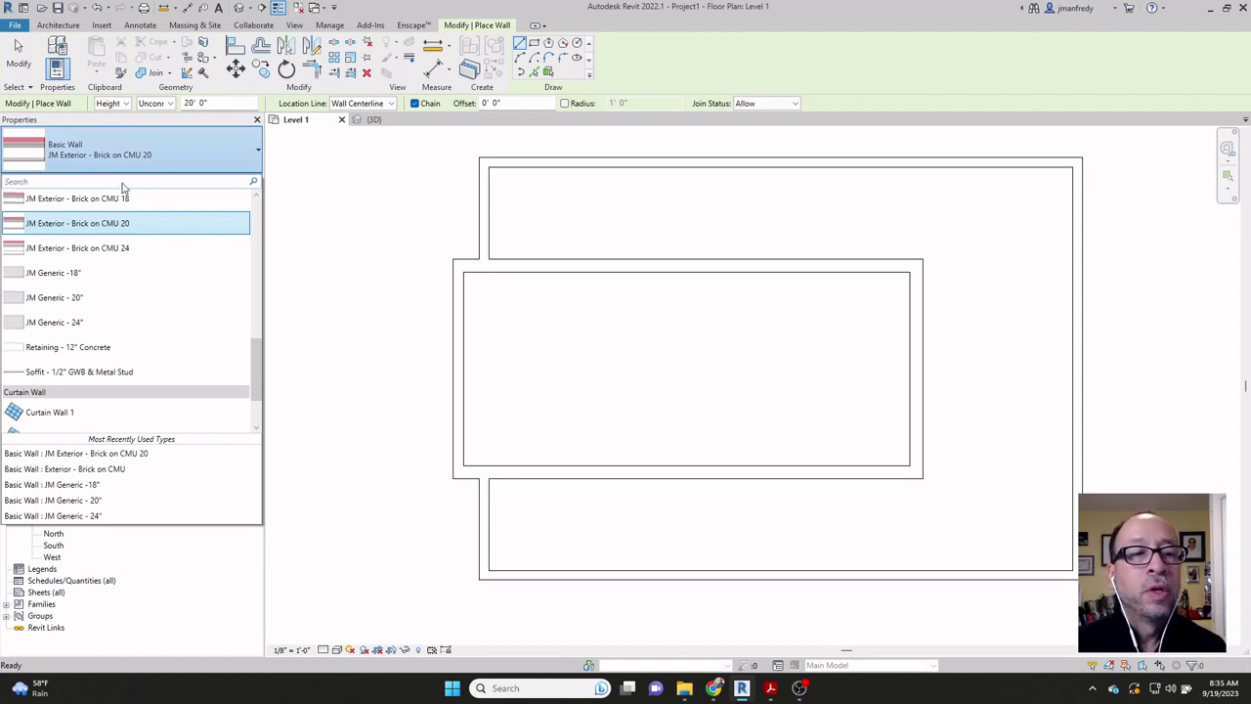
pyautogui.click(175, 163)
pyautogui.click(169, 160)
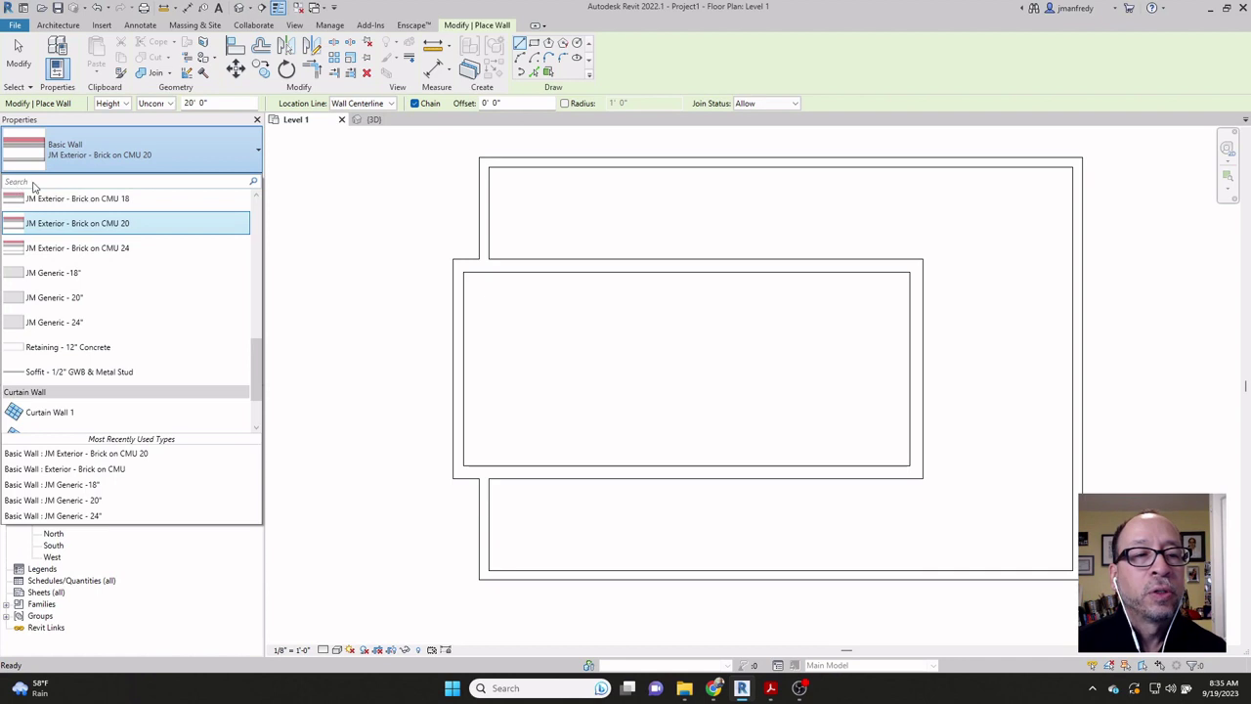
pyautogui.write('JM')
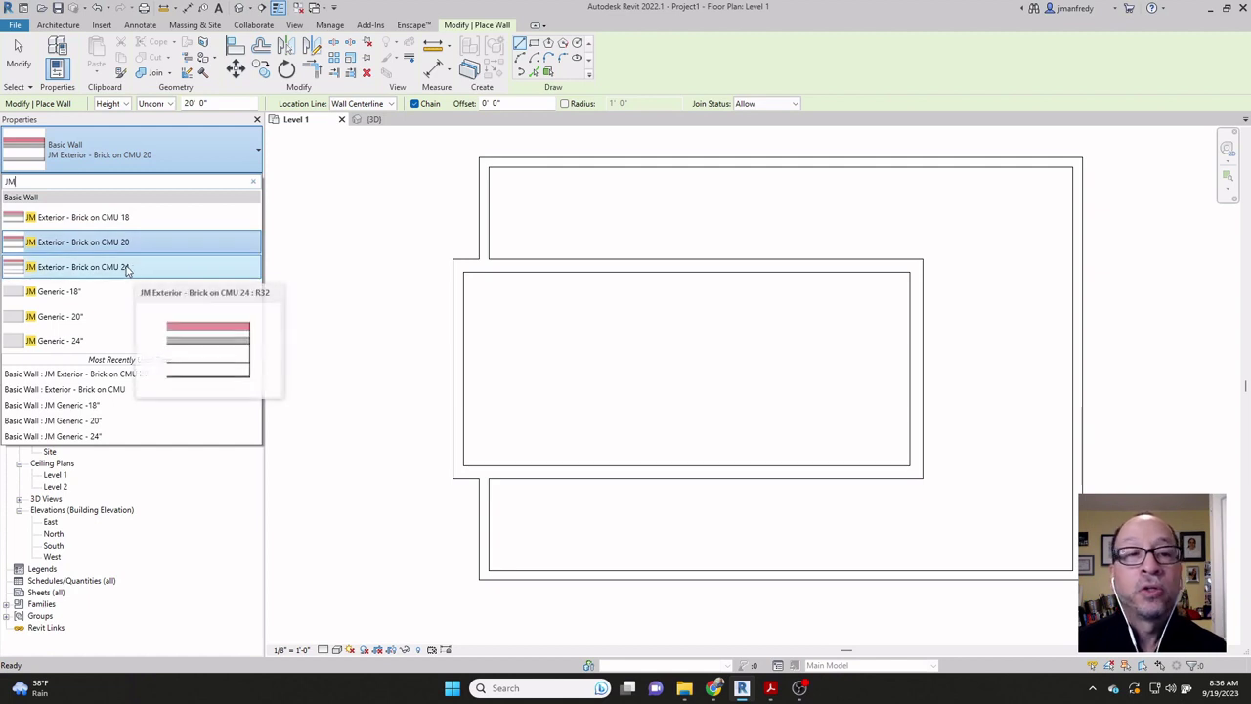
pyautogui.moveTo(124, 221)
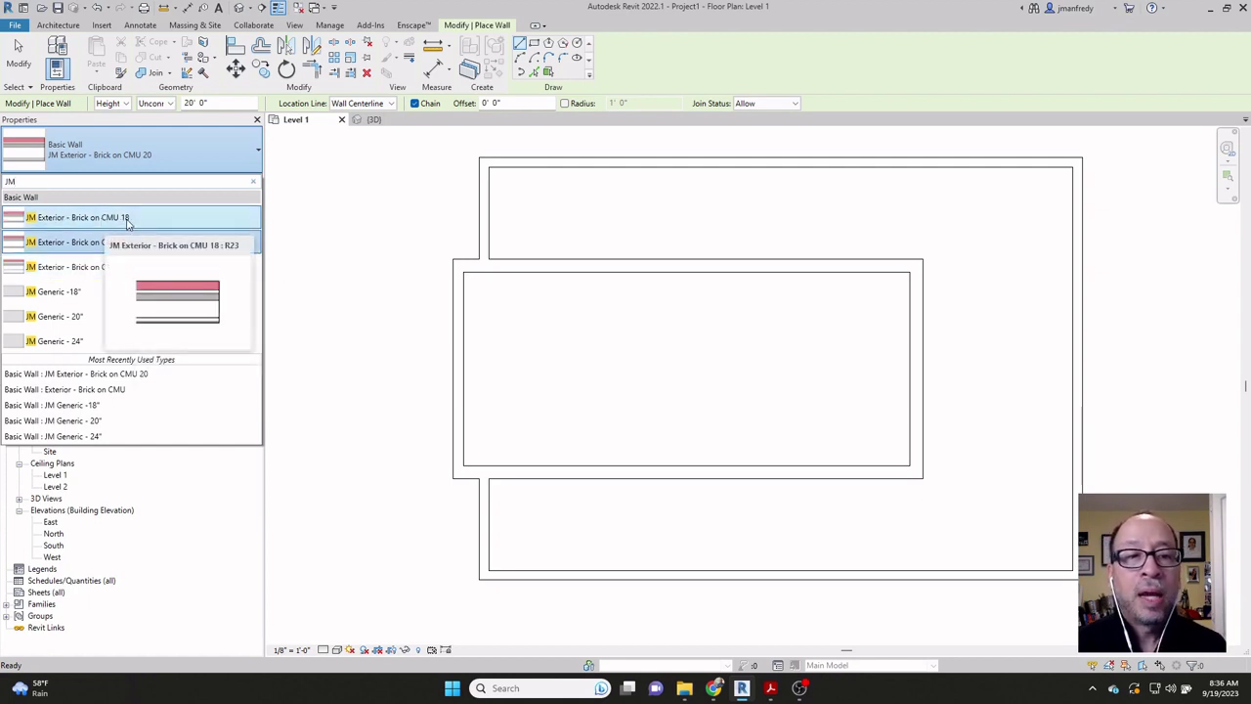
pyautogui.press('Escape')
pyautogui.press('Escape')
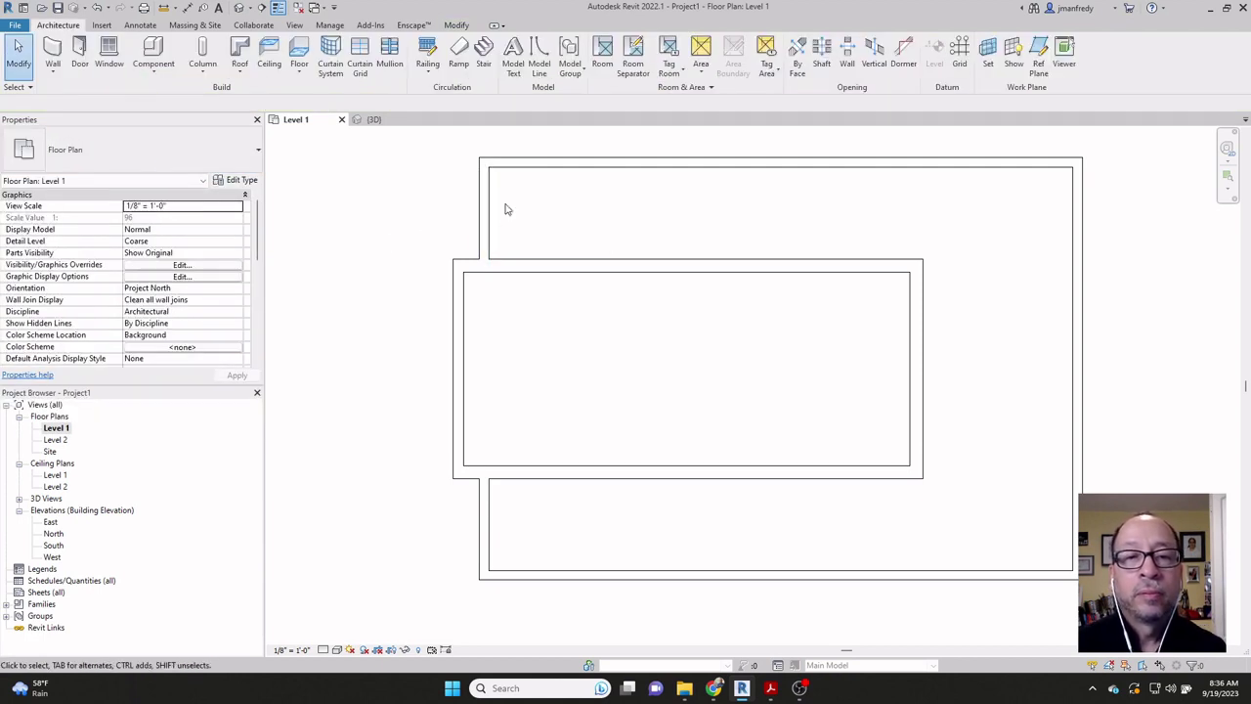
# Step: Select all JM Generic - 18" wall instances visible in the view
pyautogui.press('Tab')
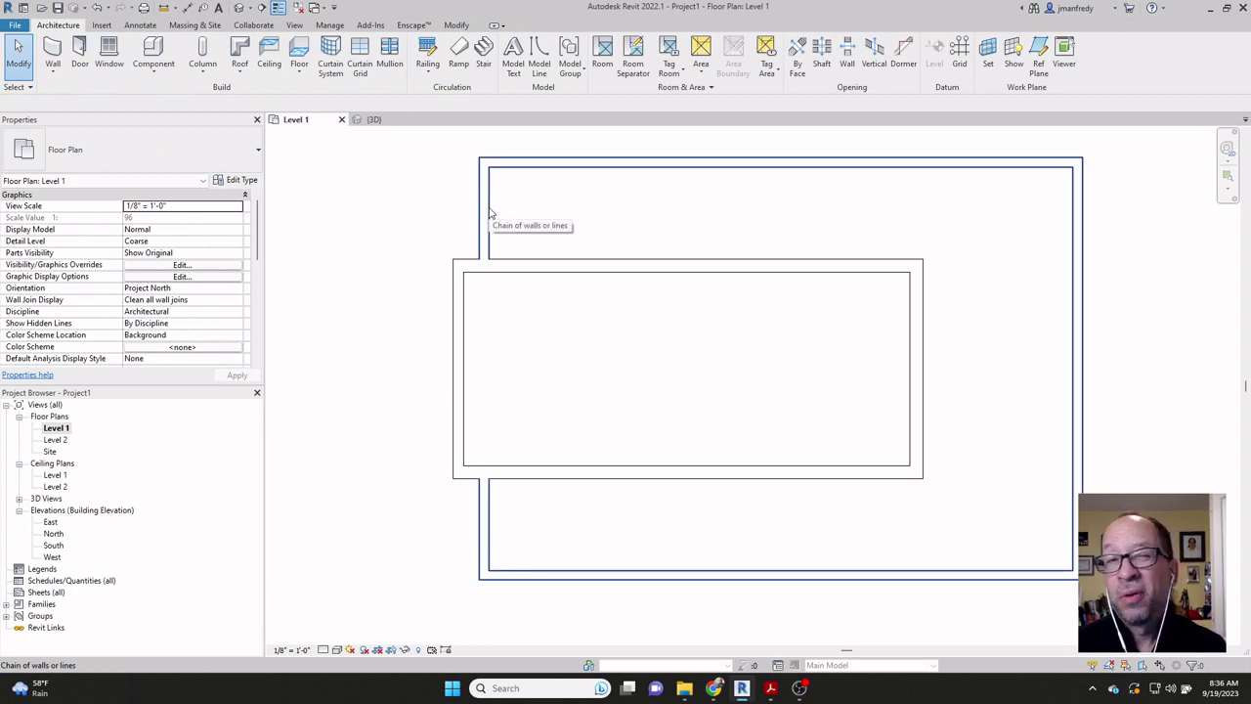
pyautogui.click(490, 213)
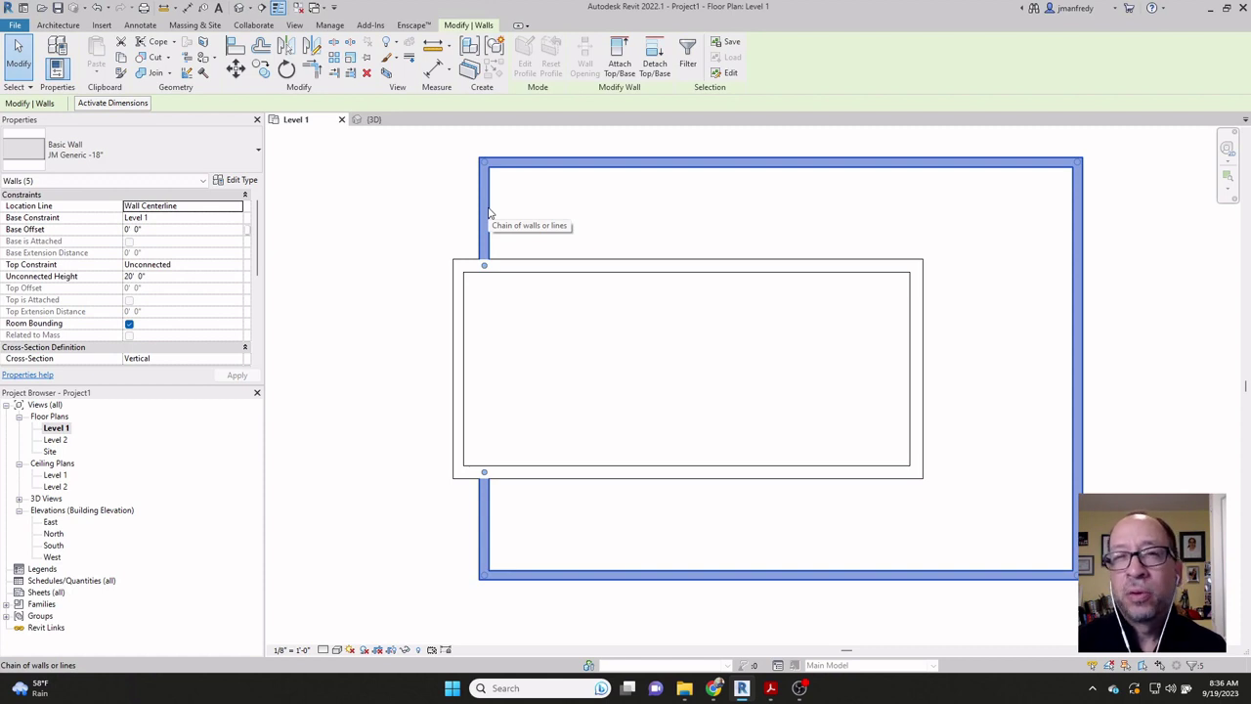
pyautogui.click(456, 215)
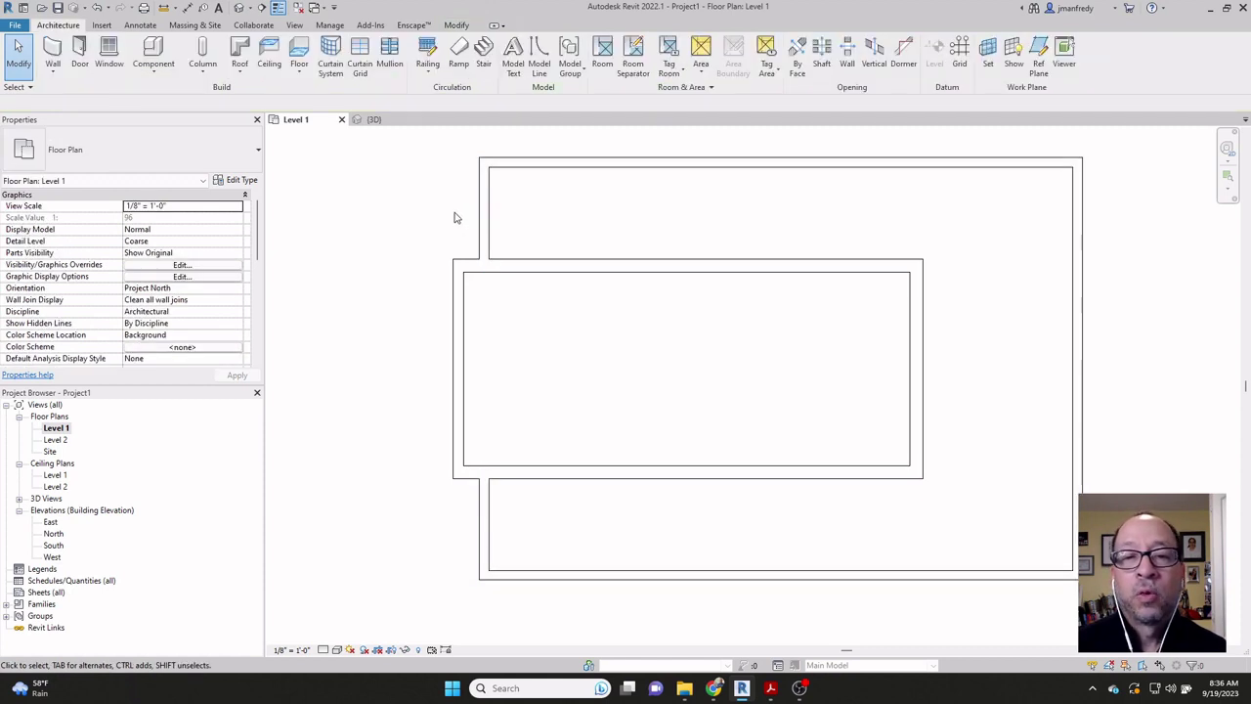
pyautogui.click(483, 213)
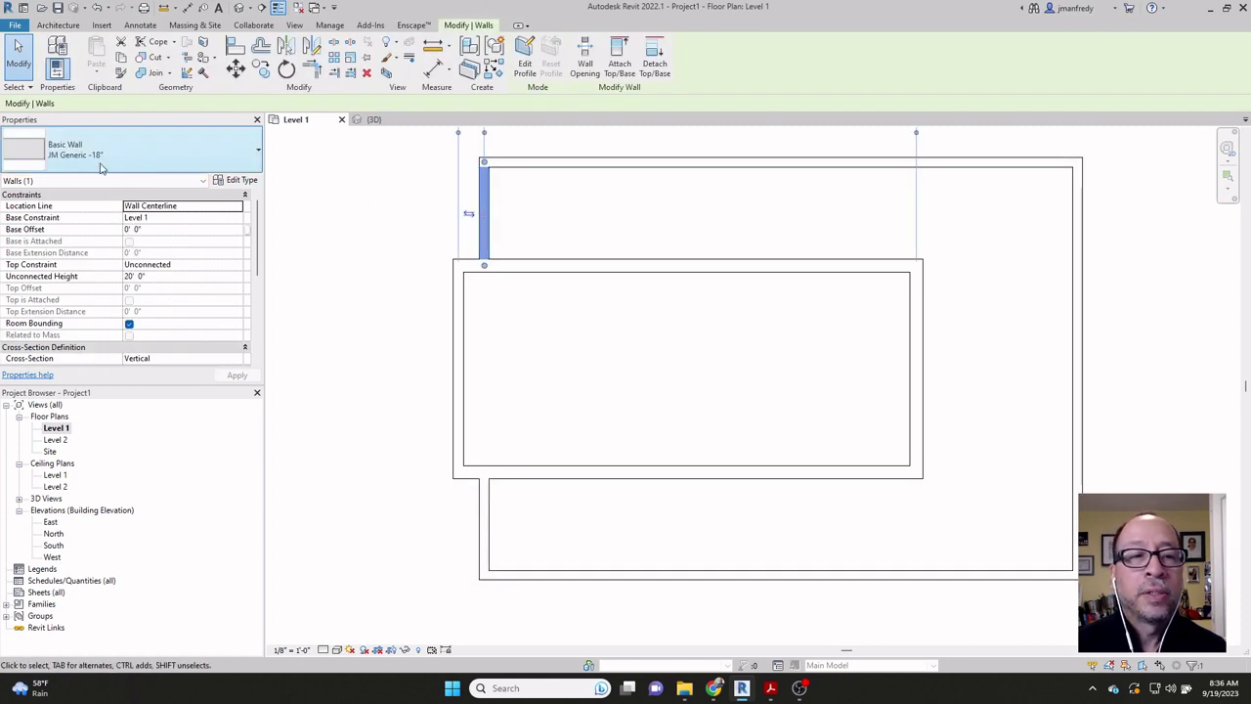
pyautogui.rightClick(483, 195)
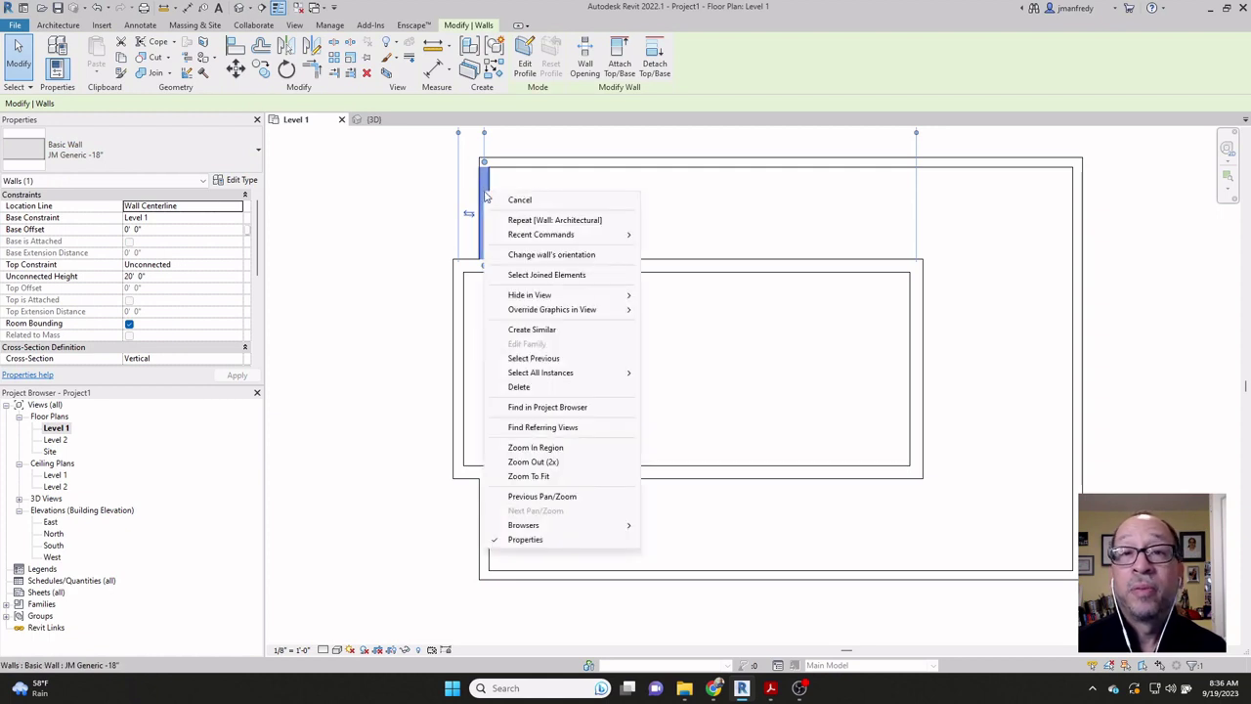
pyautogui.moveTo(566, 377)
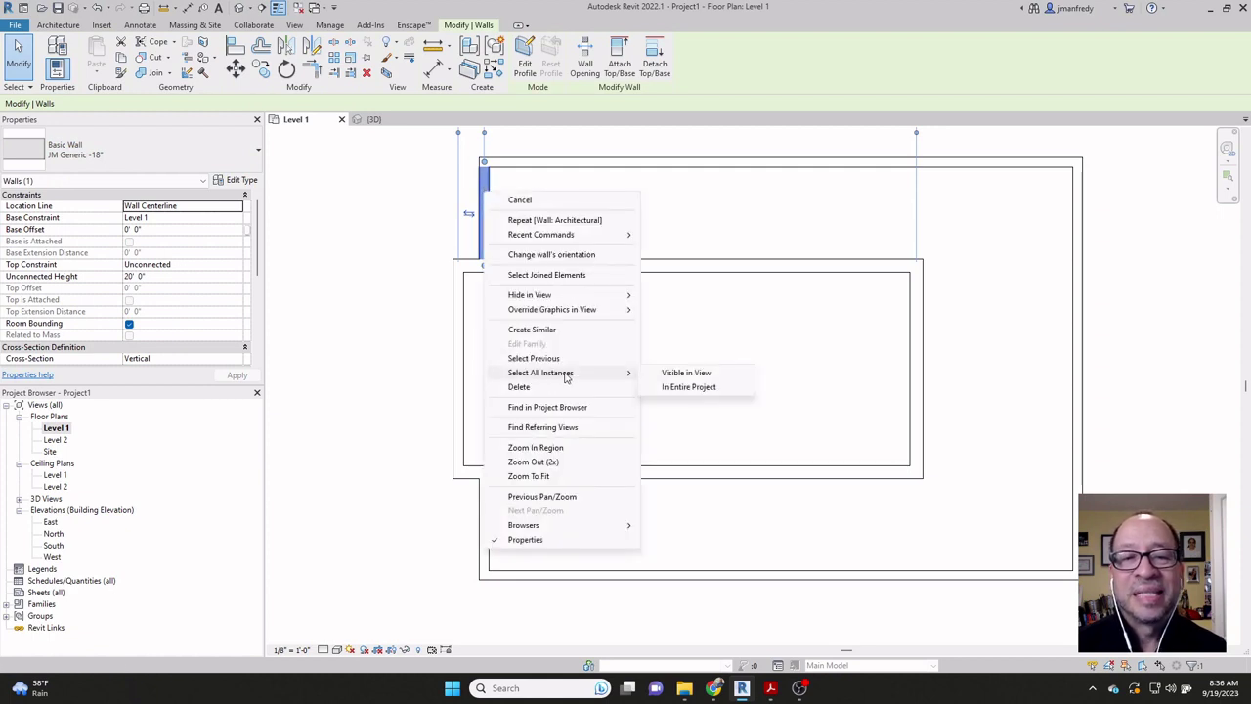
pyautogui.click(688, 385)
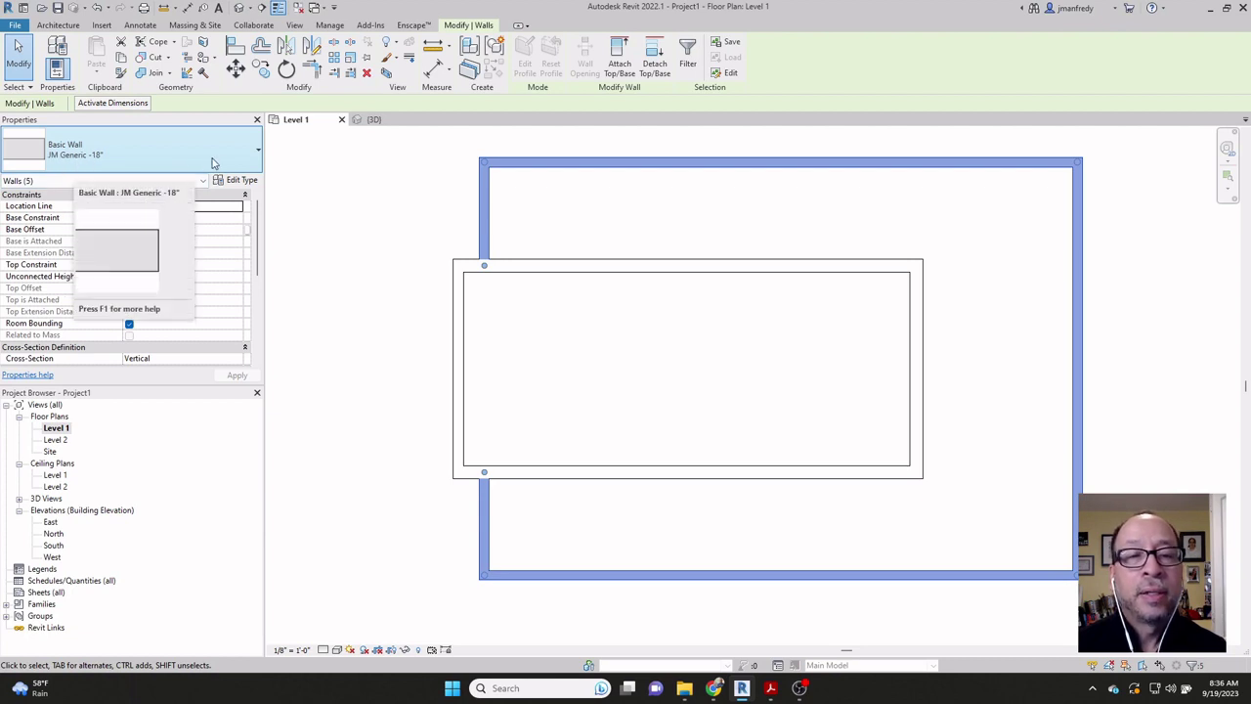
# Step: Change the selected walls to JM Exterior - Brick on CMU 18 and deselect them
pyautogui.click(242, 158)
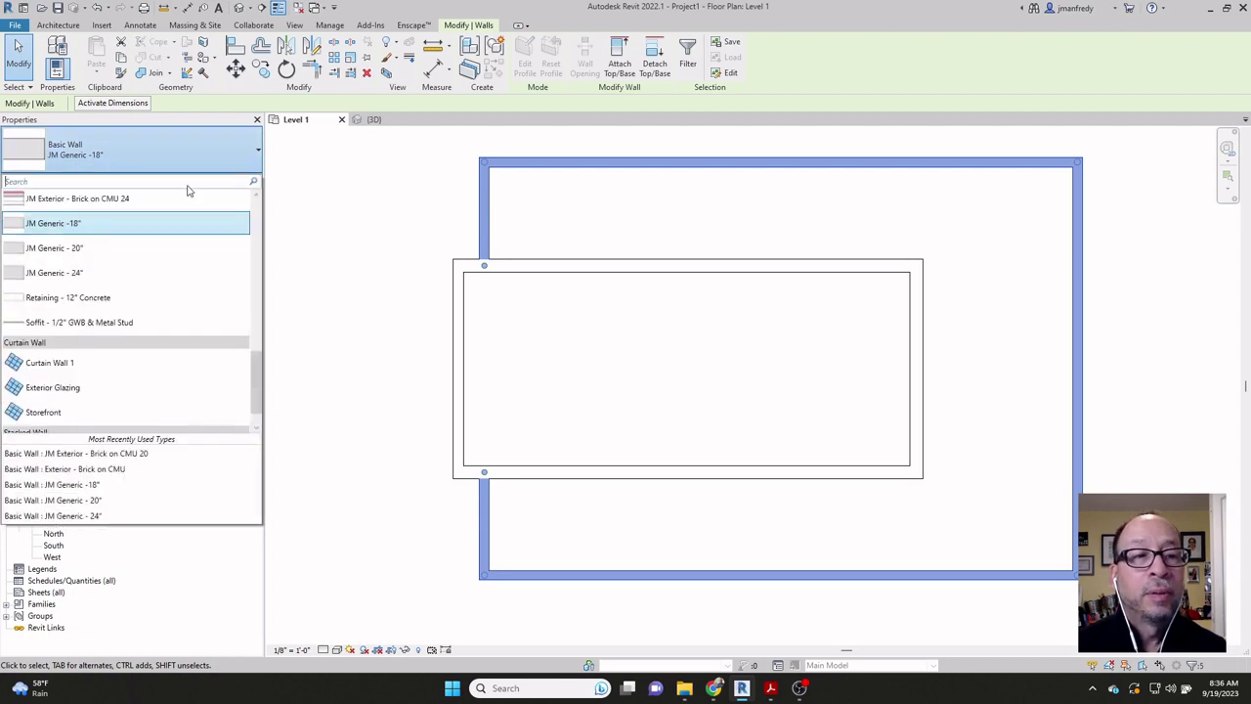
pyautogui.click(257, 198)
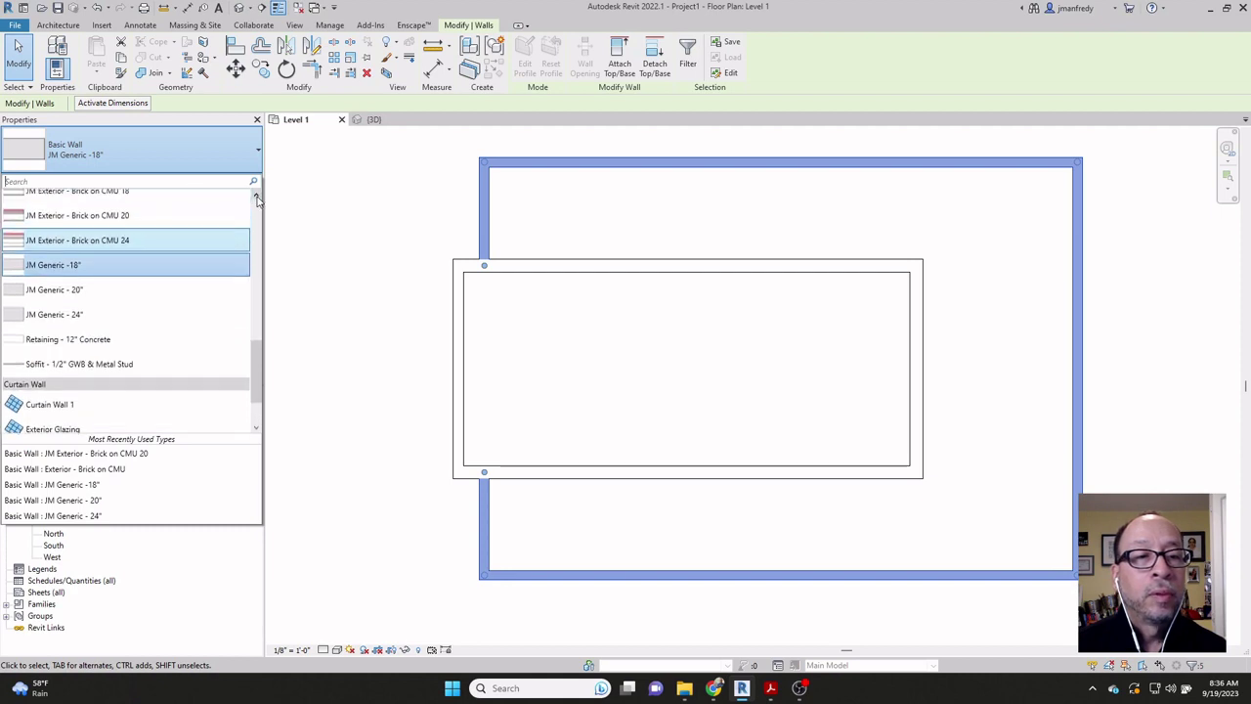
pyautogui.scroll(1, 154, 215)
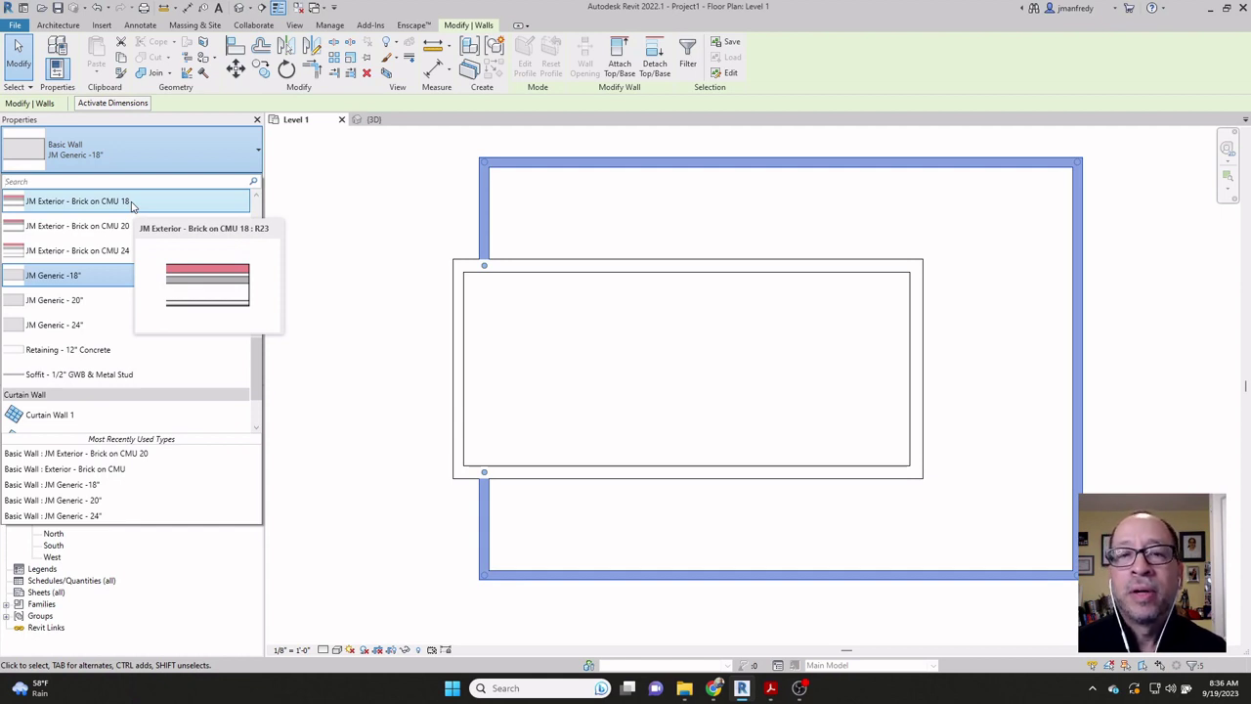
pyautogui.click(130, 202)
pyautogui.click(400, 235)
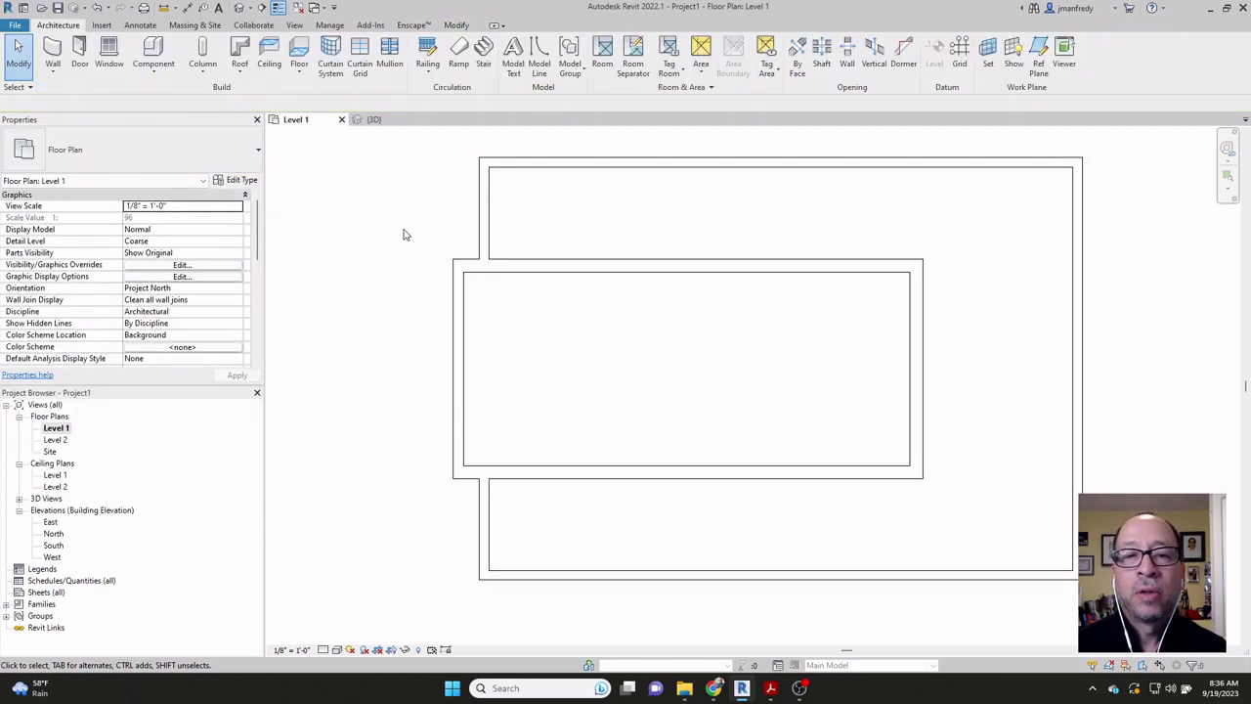
# Step: Set the Level 1 plan to Fine detail level and Shaded visual style
pyautogui.scroll(4, 444, 239)
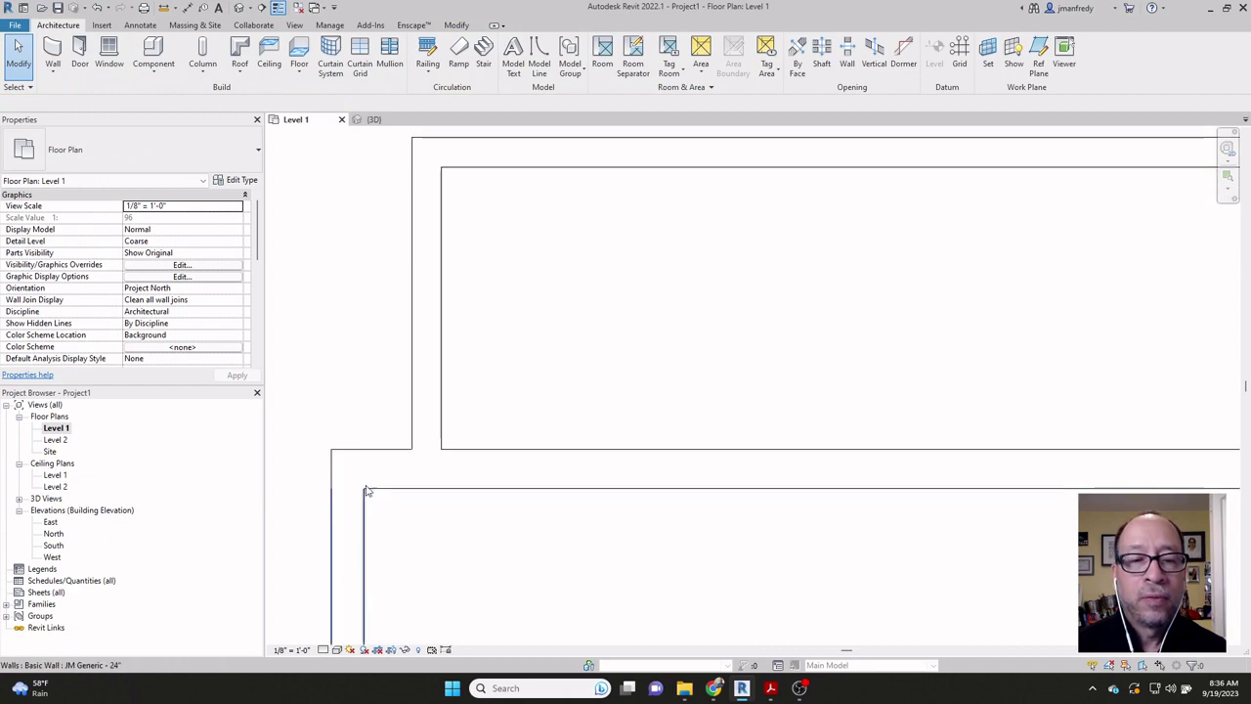
pyautogui.click(336, 649)
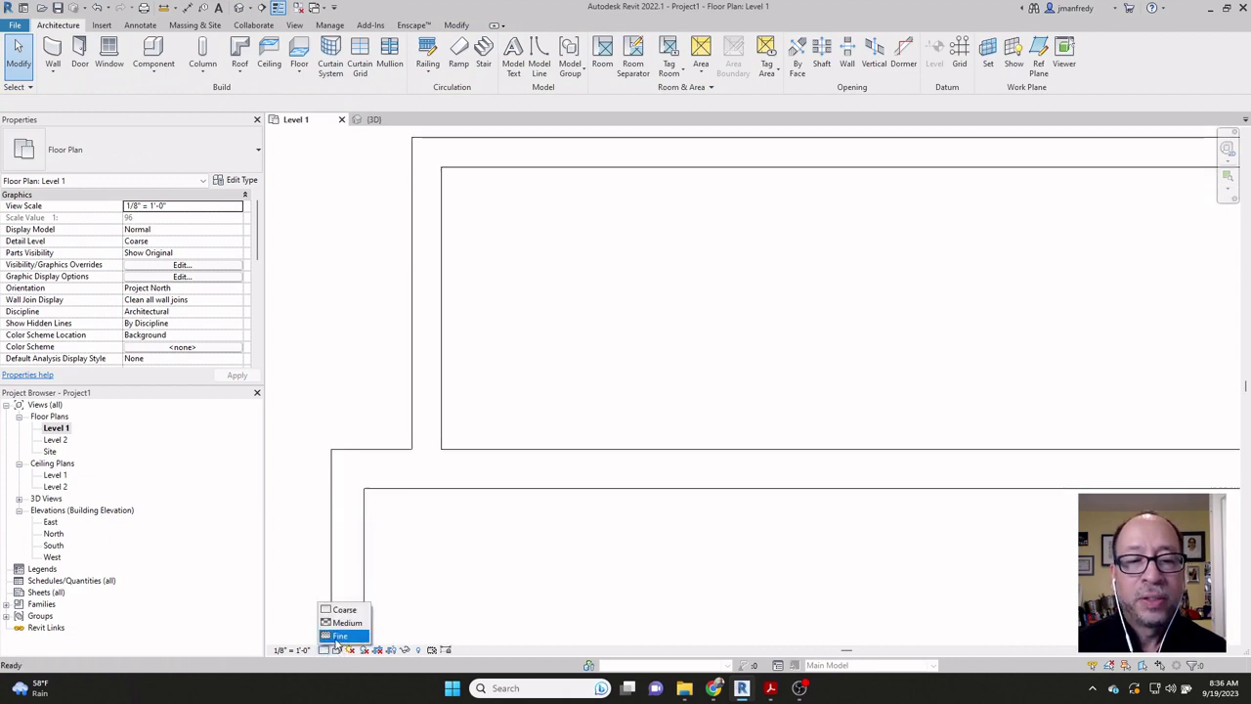
pyautogui.click(339, 635)
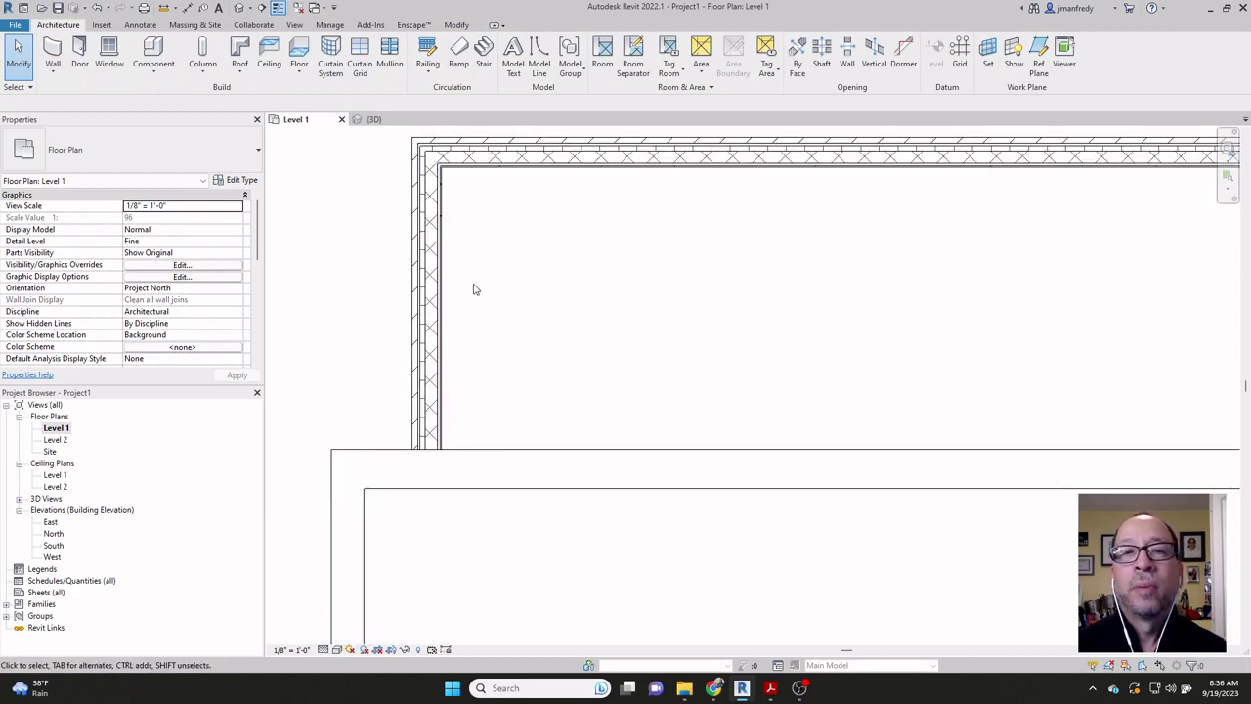
pyautogui.click(336, 649)
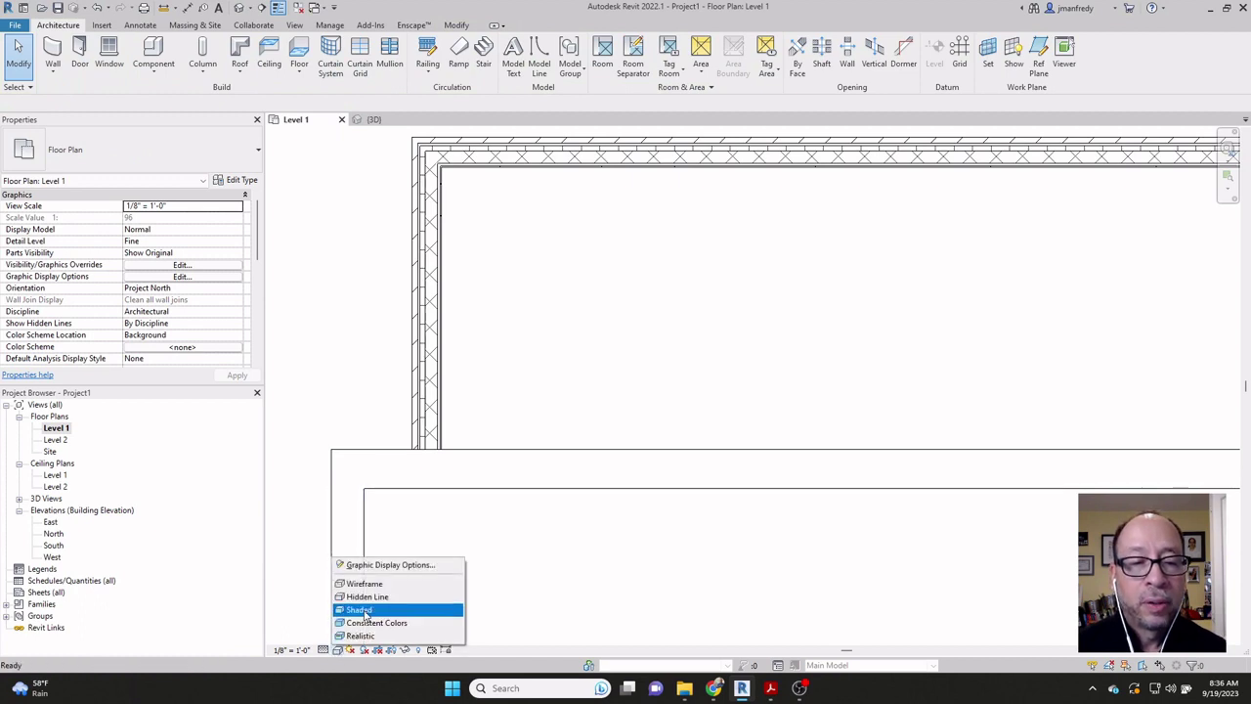
pyautogui.click(360, 608)
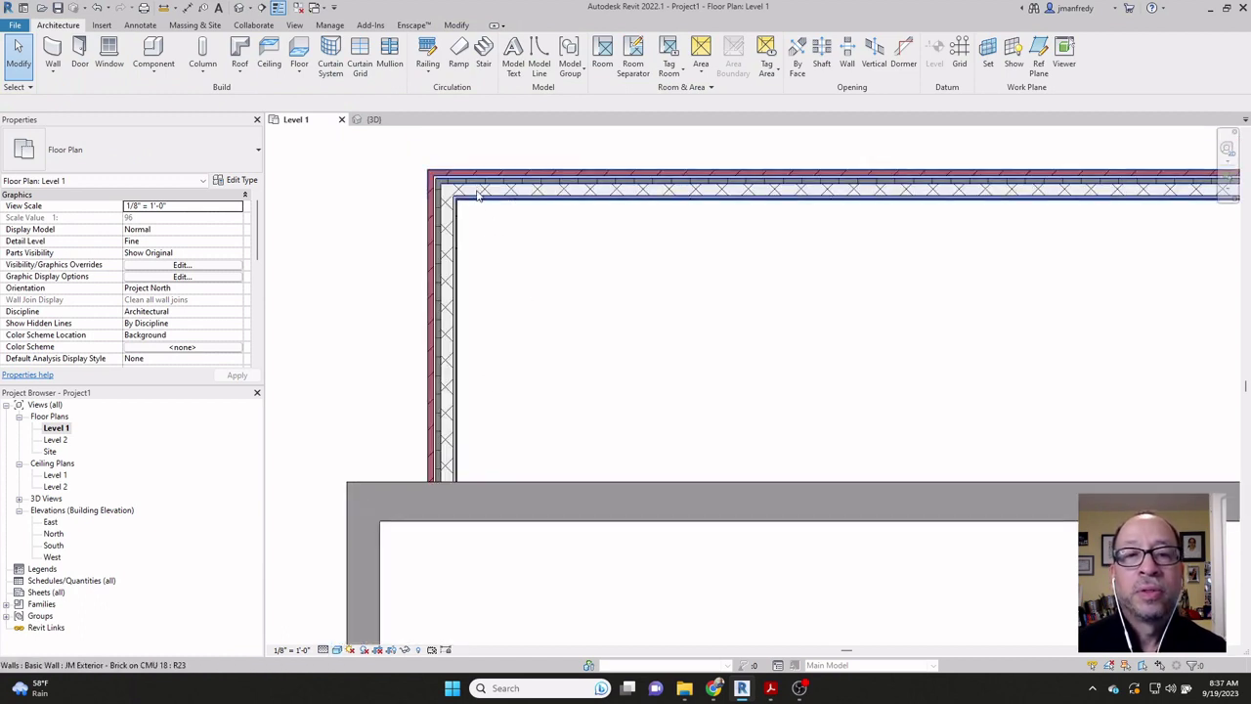
# Step: Flip the top outer wall and flip it back so its brick faces outward
pyautogui.click(742, 202)
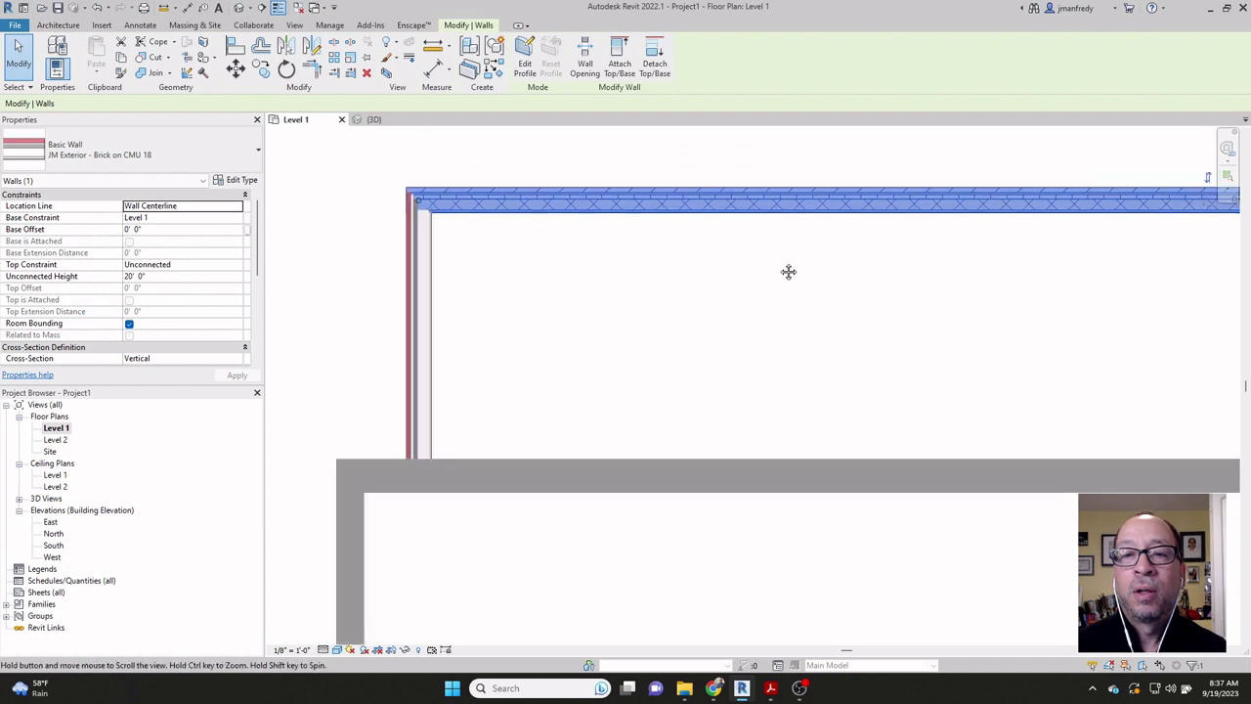
pyautogui.scroll(1, 804, 223)
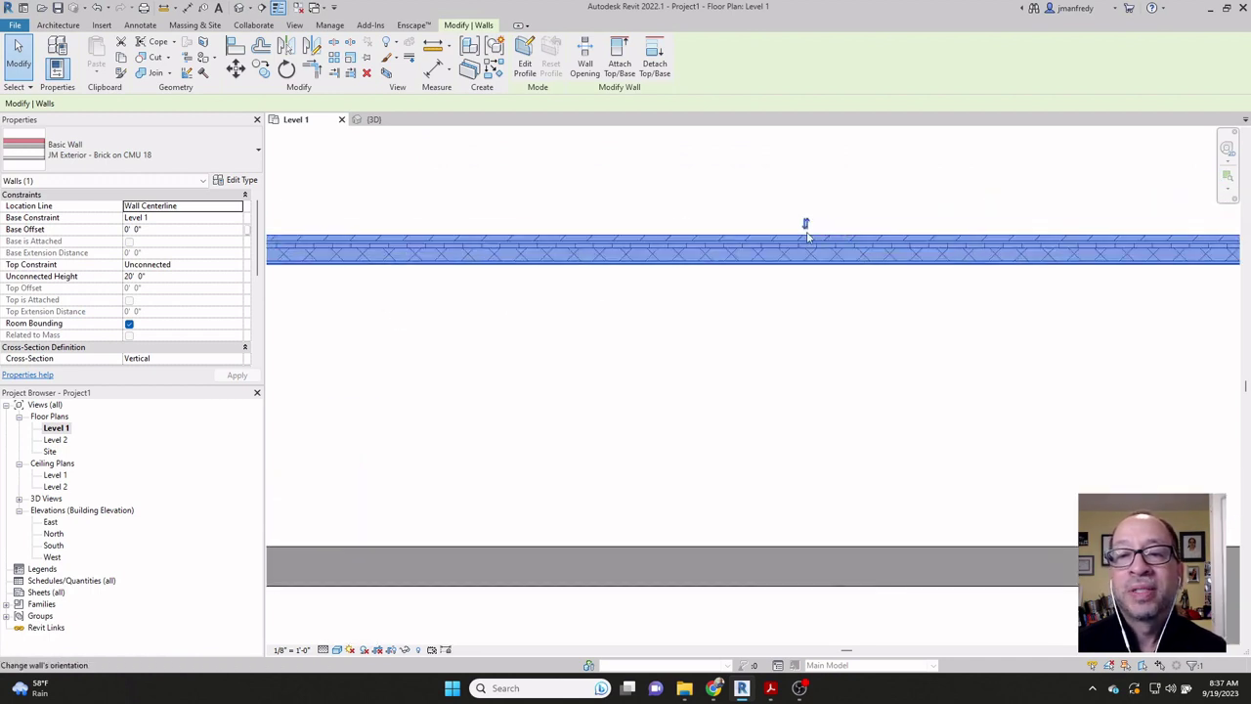
pyautogui.click(806, 225)
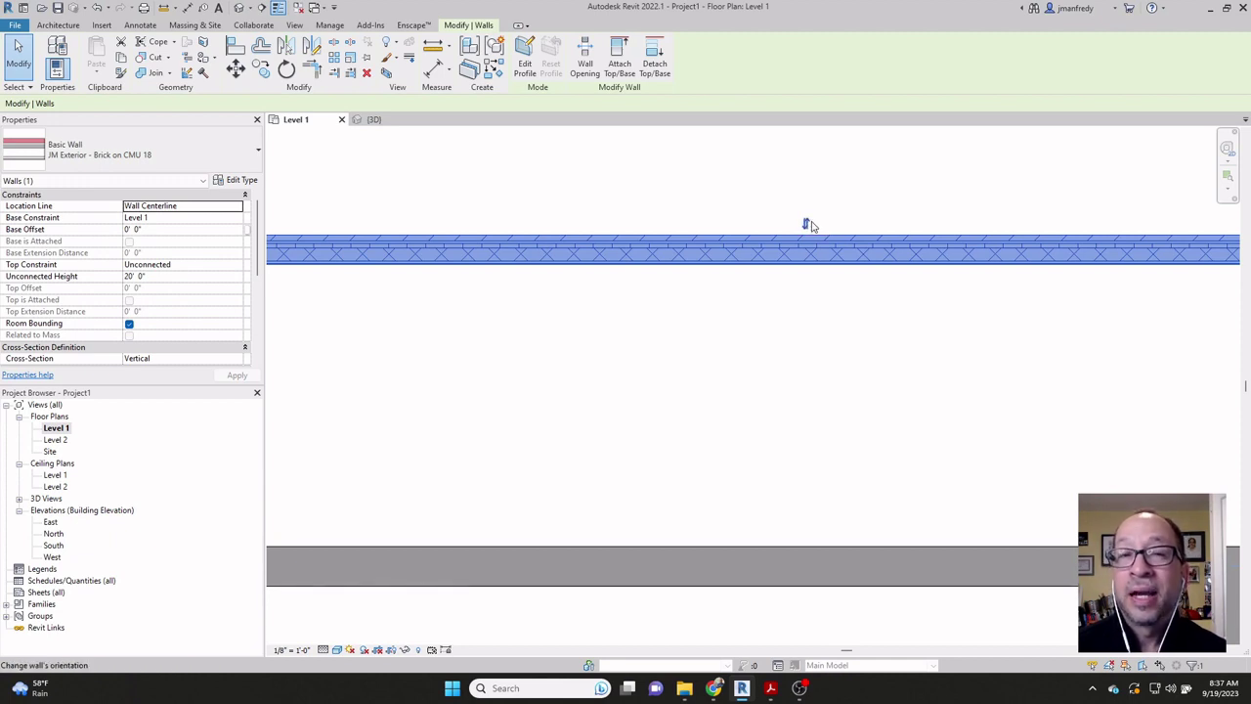
pyautogui.click(805, 225)
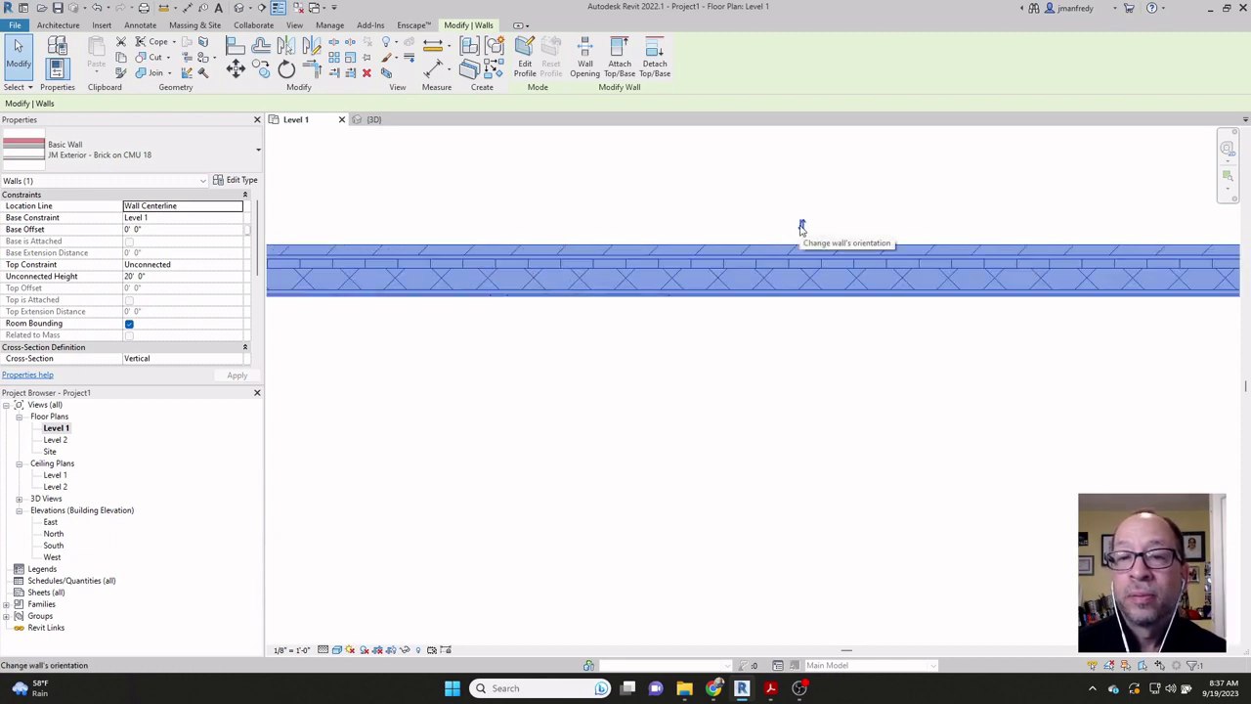
pyautogui.click(796, 232)
pyautogui.scroll(-5, 796, 233)
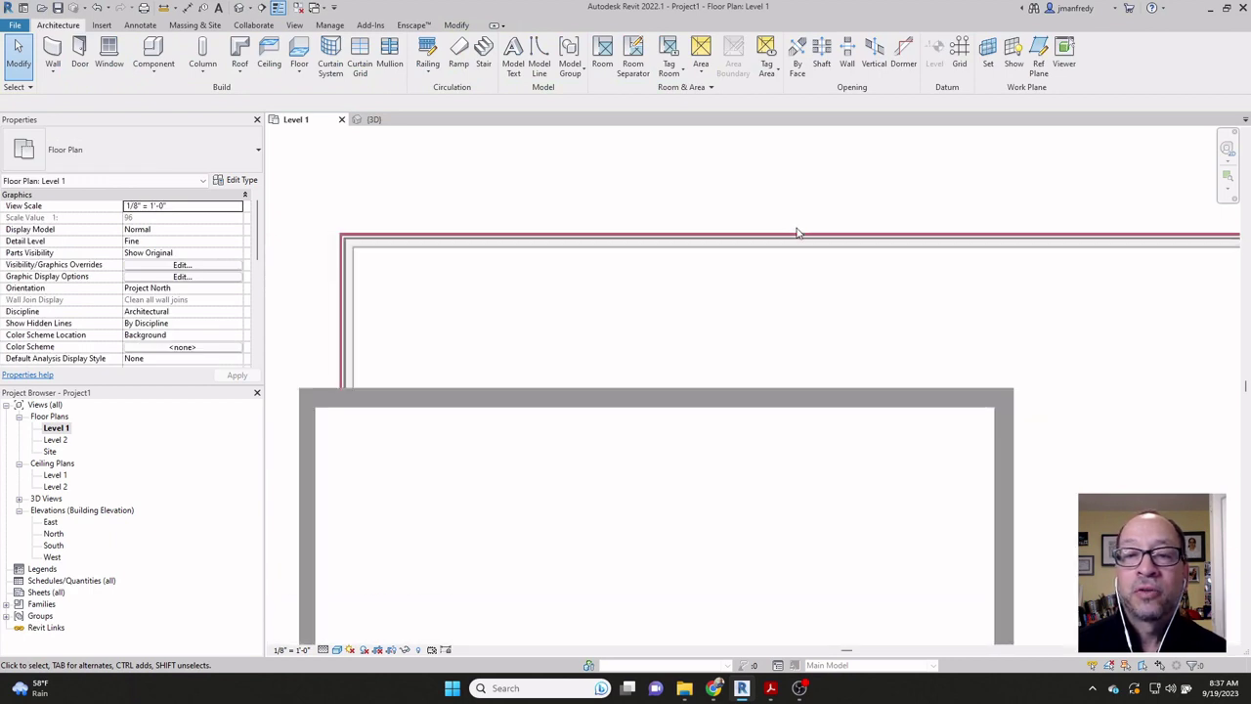
pyautogui.scroll(-3, 695, 282)
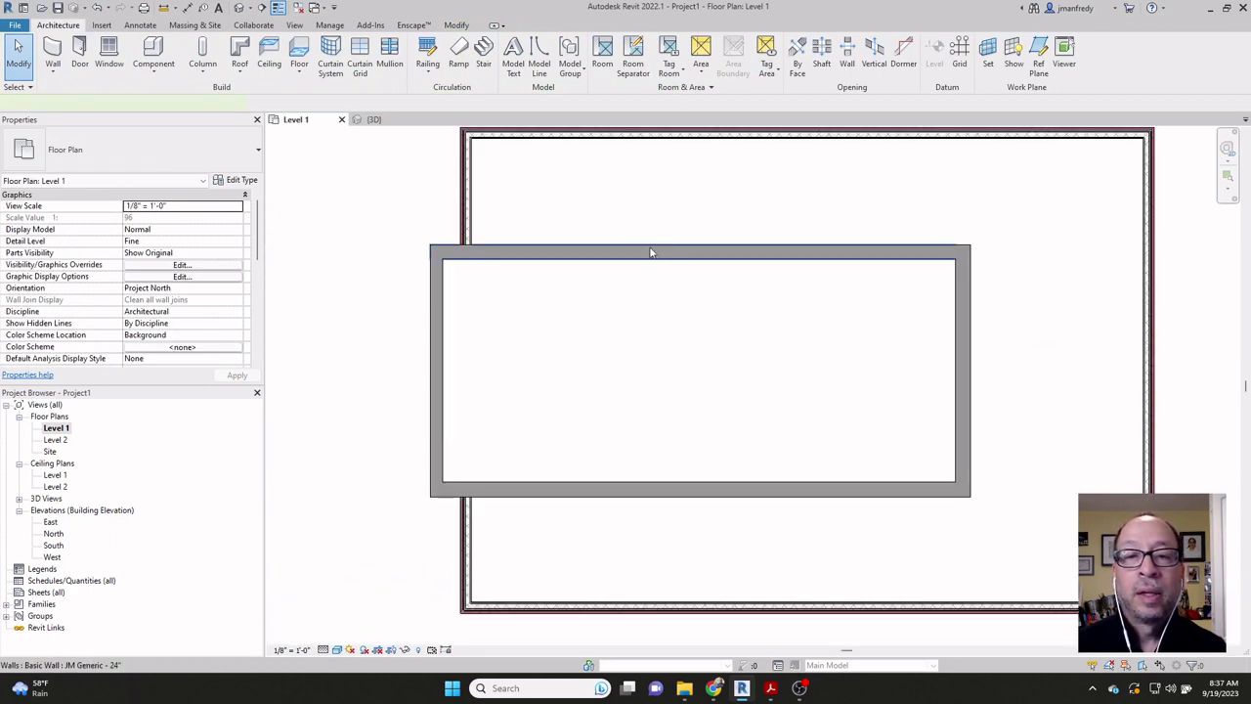
# Step: Check the top, bottom, right and left walls of the inner rectangle
pyautogui.click(651, 252)
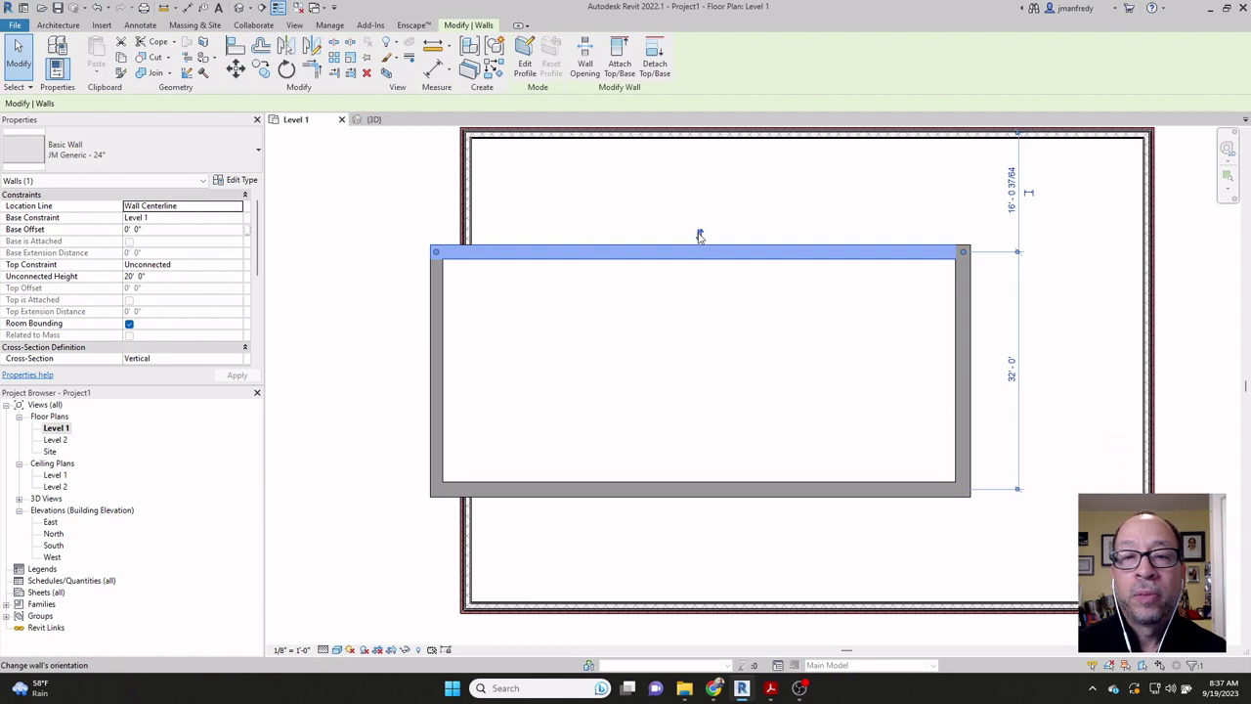
pyautogui.click(703, 489)
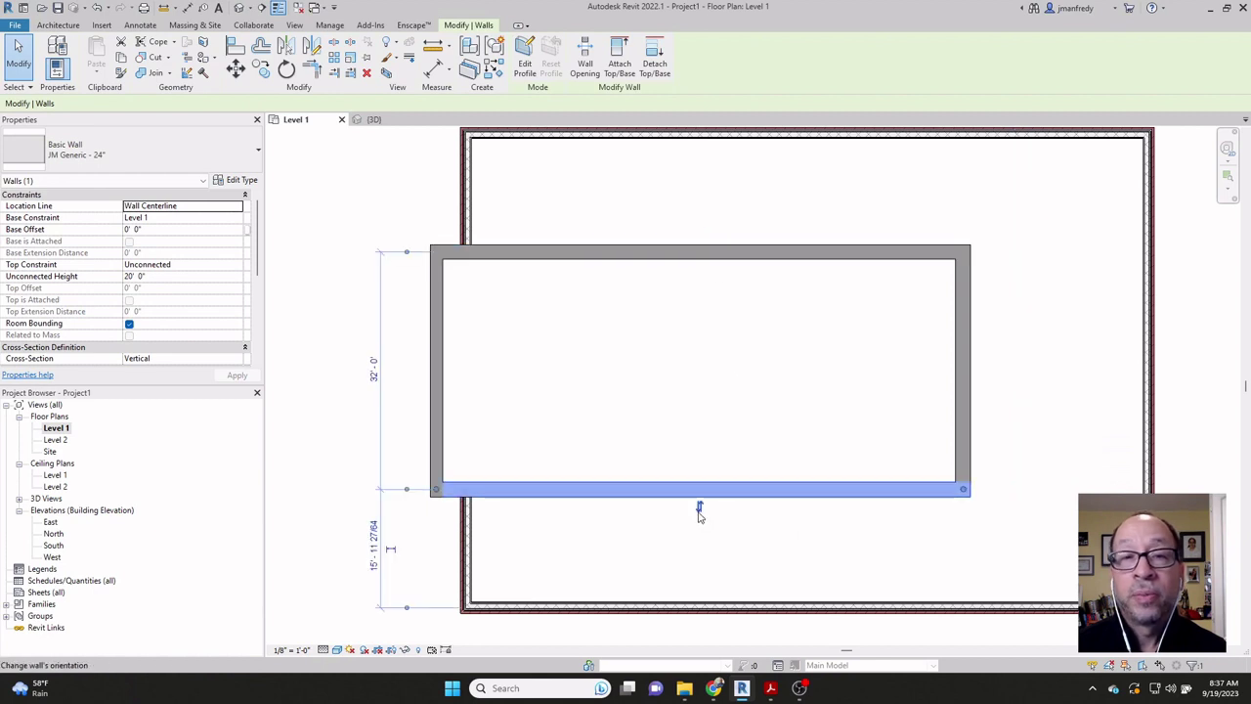
pyautogui.click(967, 365)
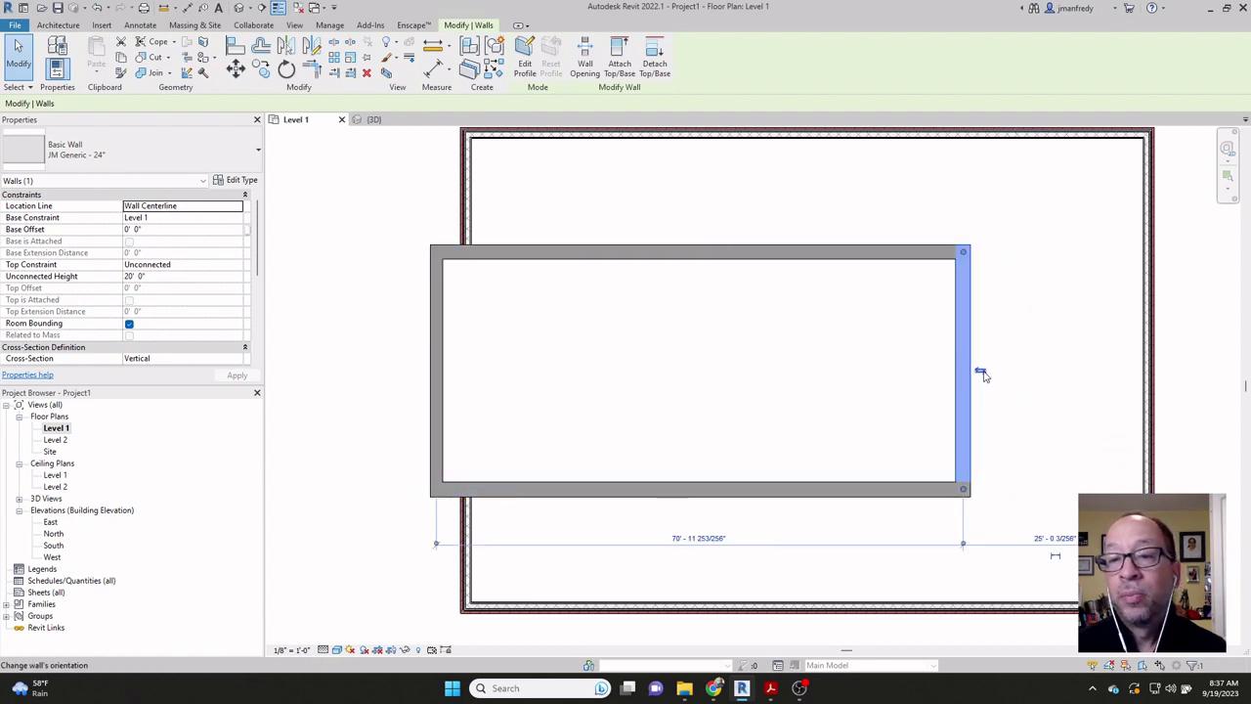
pyautogui.click(436, 366)
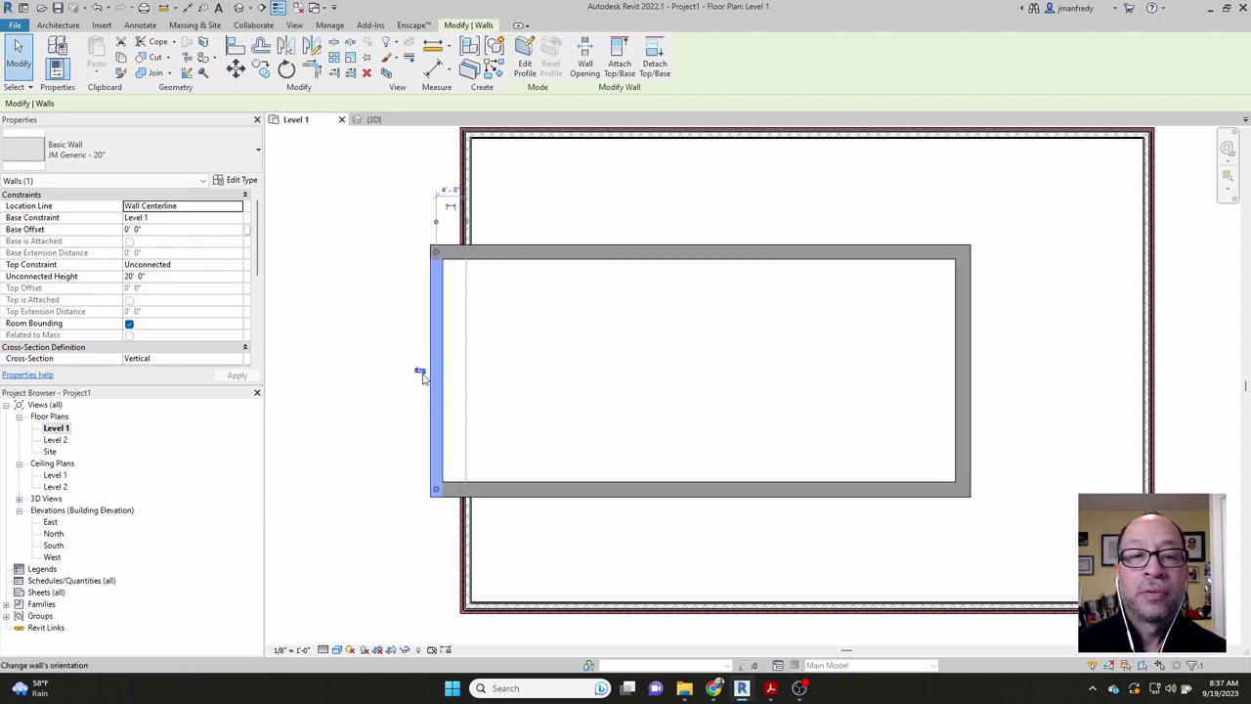
# Step: Change all visible JM Generic - 24" walls to JM Exterior - Brick on CMU 24
pyautogui.click(519, 332)
pyautogui.moveTo(531, 332); pyautogui.dragTo(553, 332, button='middle')
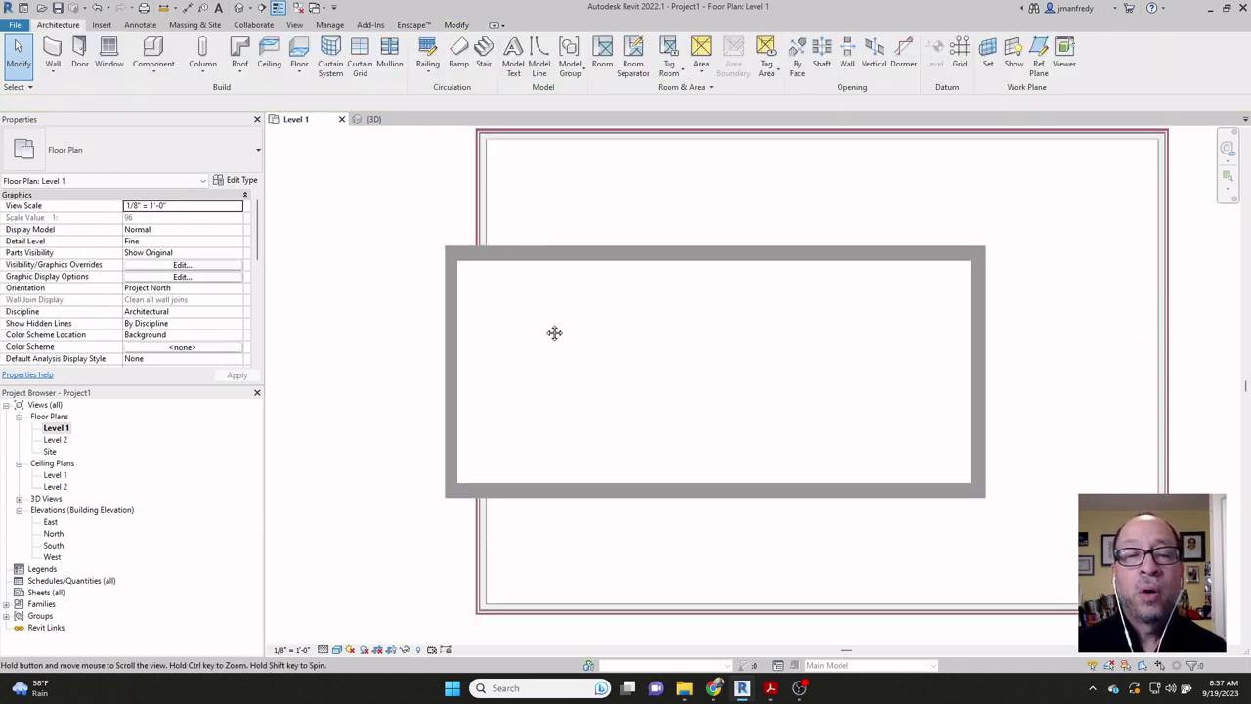
pyautogui.click(574, 255)
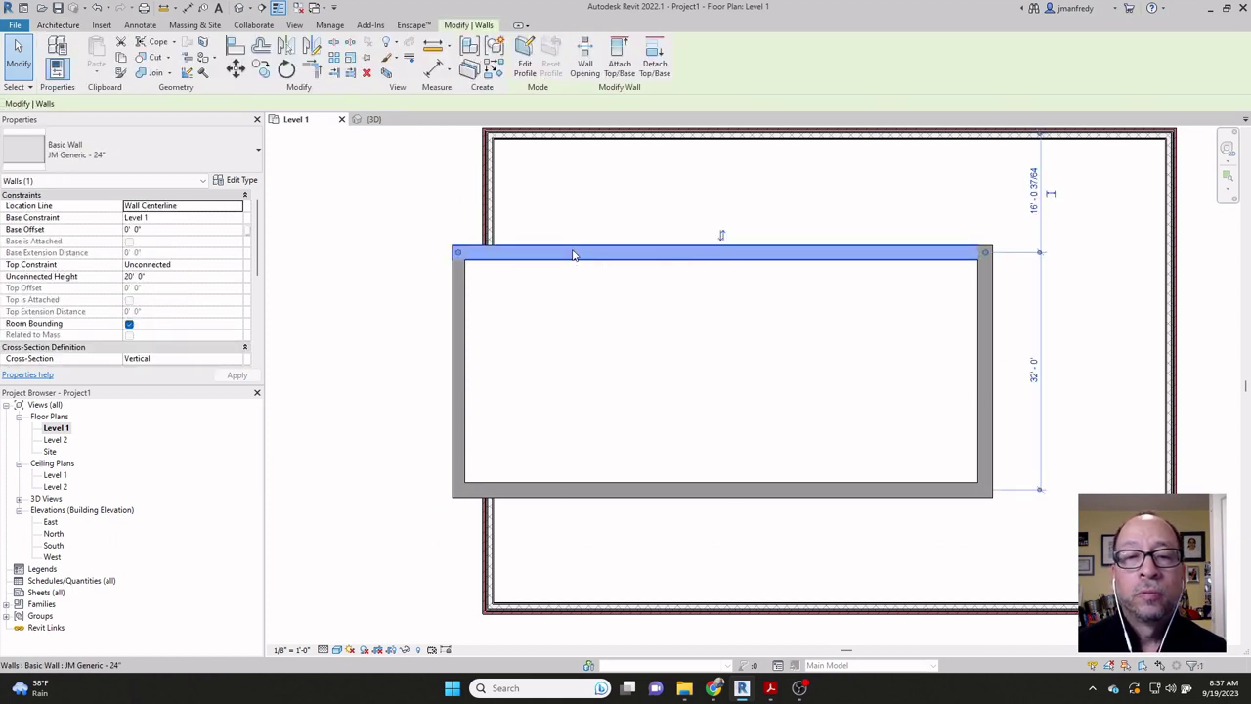
pyautogui.rightClick(573, 255)
pyautogui.moveTo(651, 432)
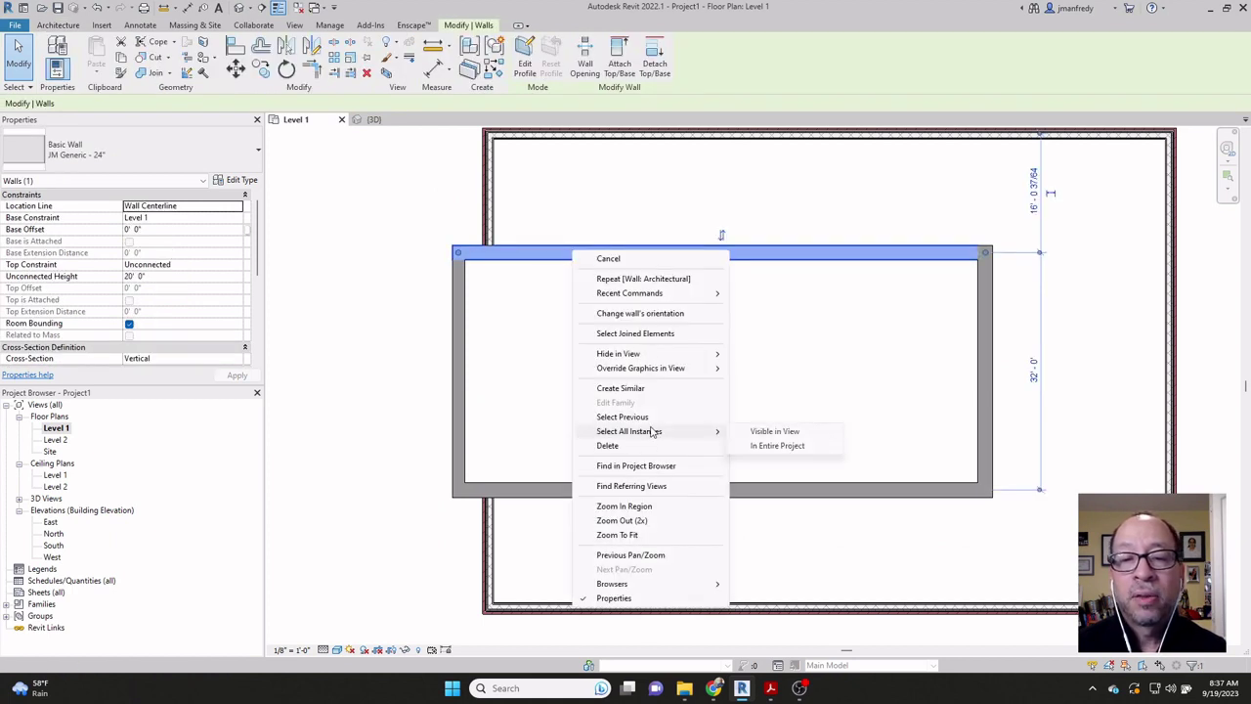
pyautogui.click(760, 432)
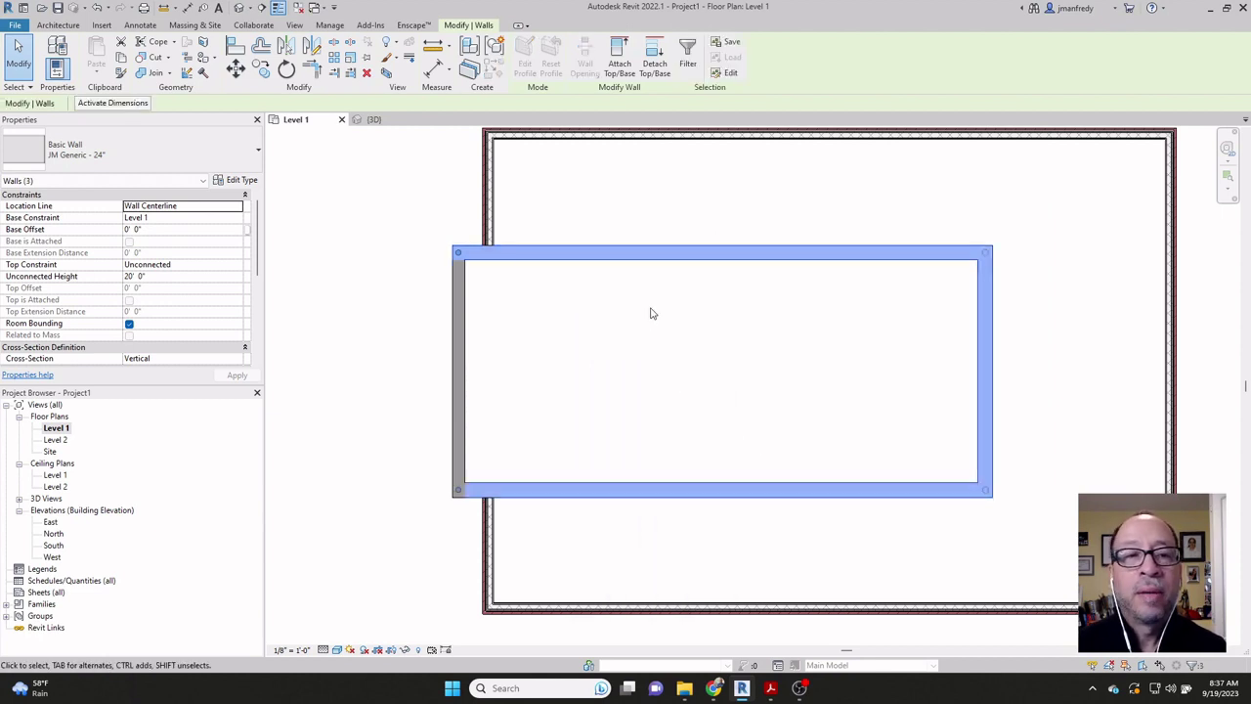
pyautogui.click(232, 165)
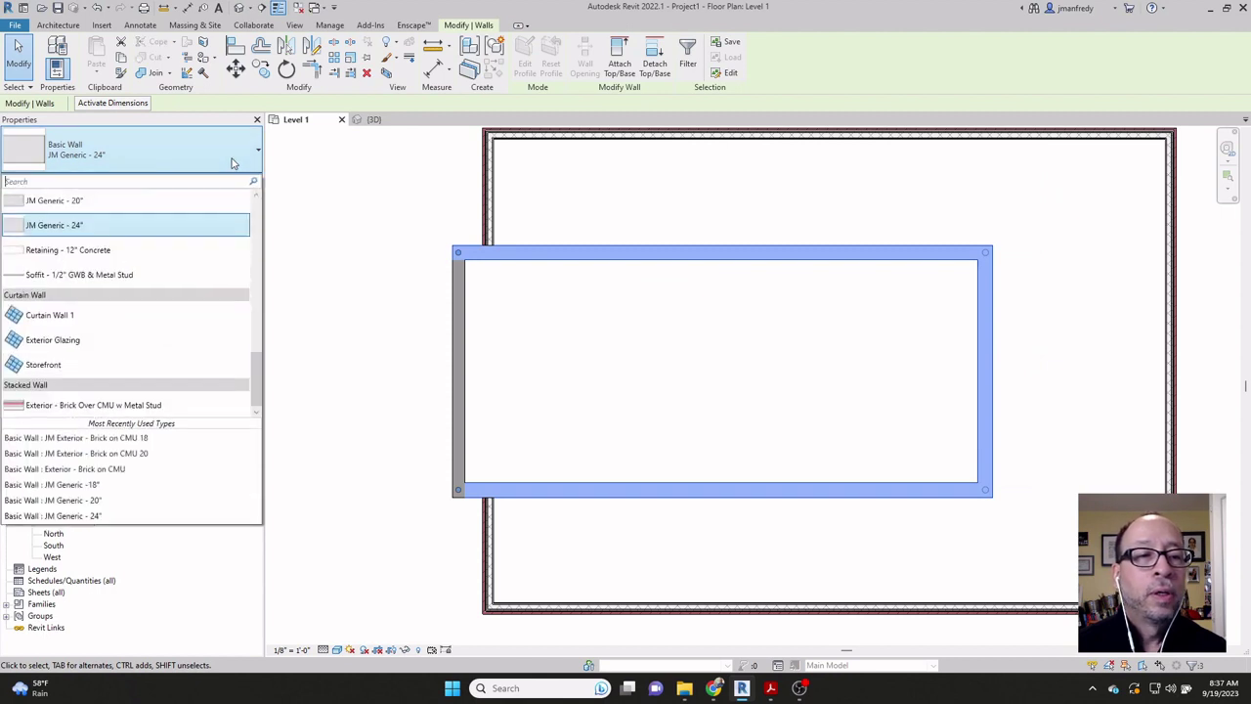
pyautogui.moveTo(260, 350); pyautogui.dragTo(259, 332)
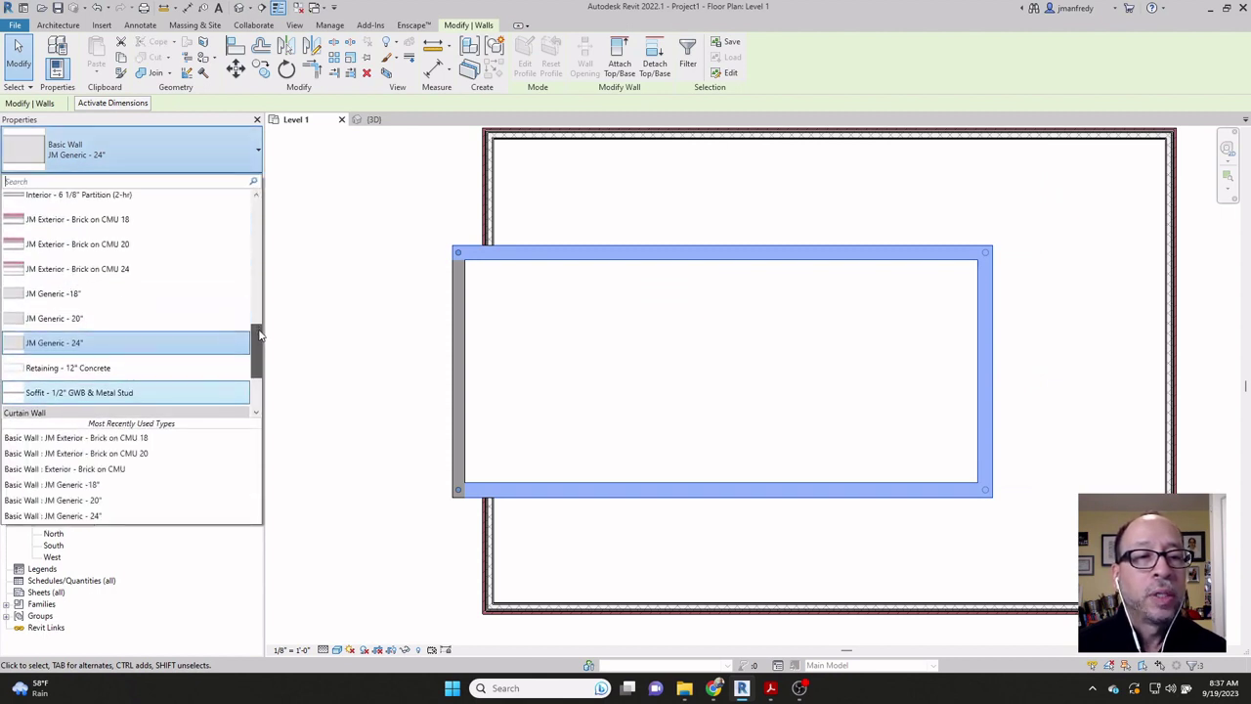
pyautogui.click(117, 274)
pyautogui.click(372, 296)
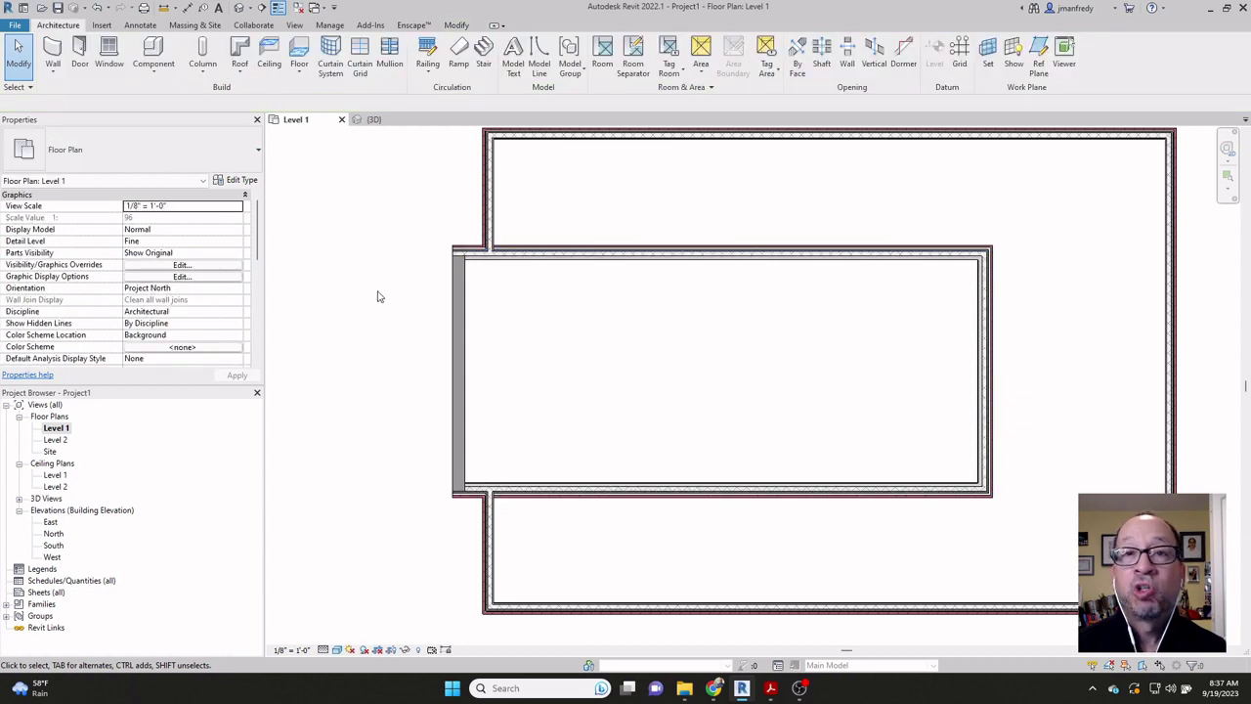
# Step: Assign JM Exterior - Brick on CMU 20 to the left interior wall
pyautogui.click(458, 303)
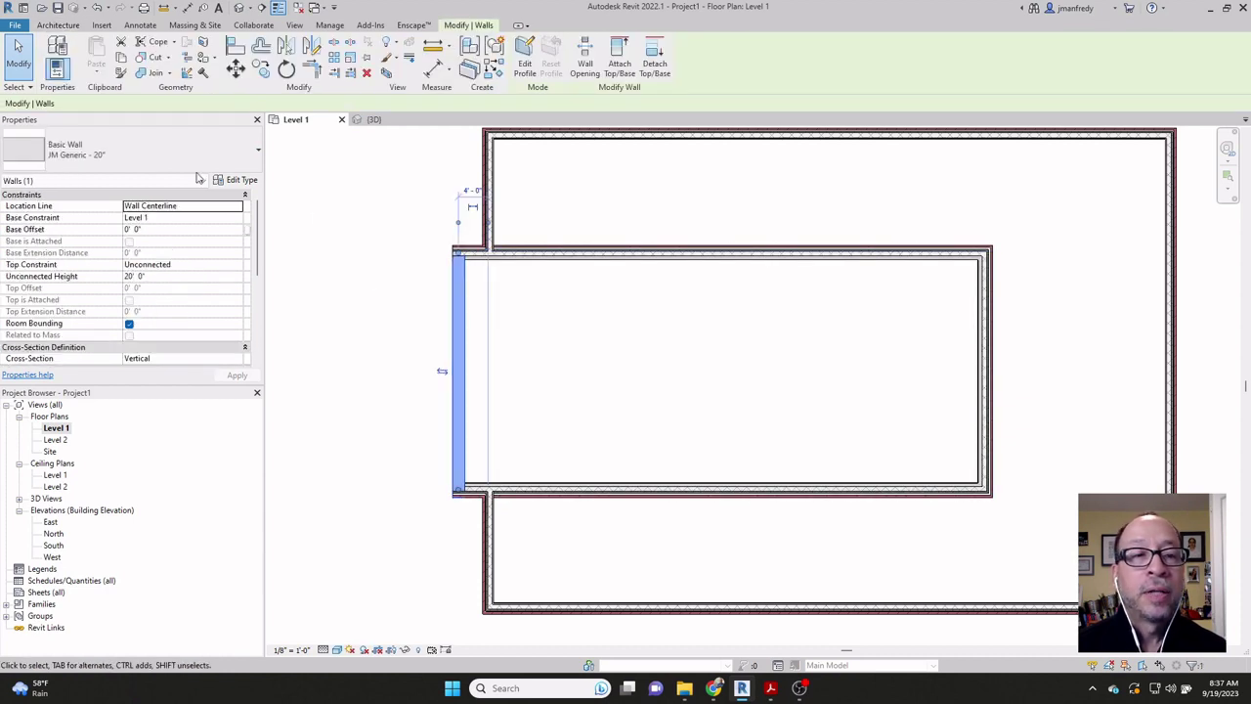
pyautogui.click(220, 164)
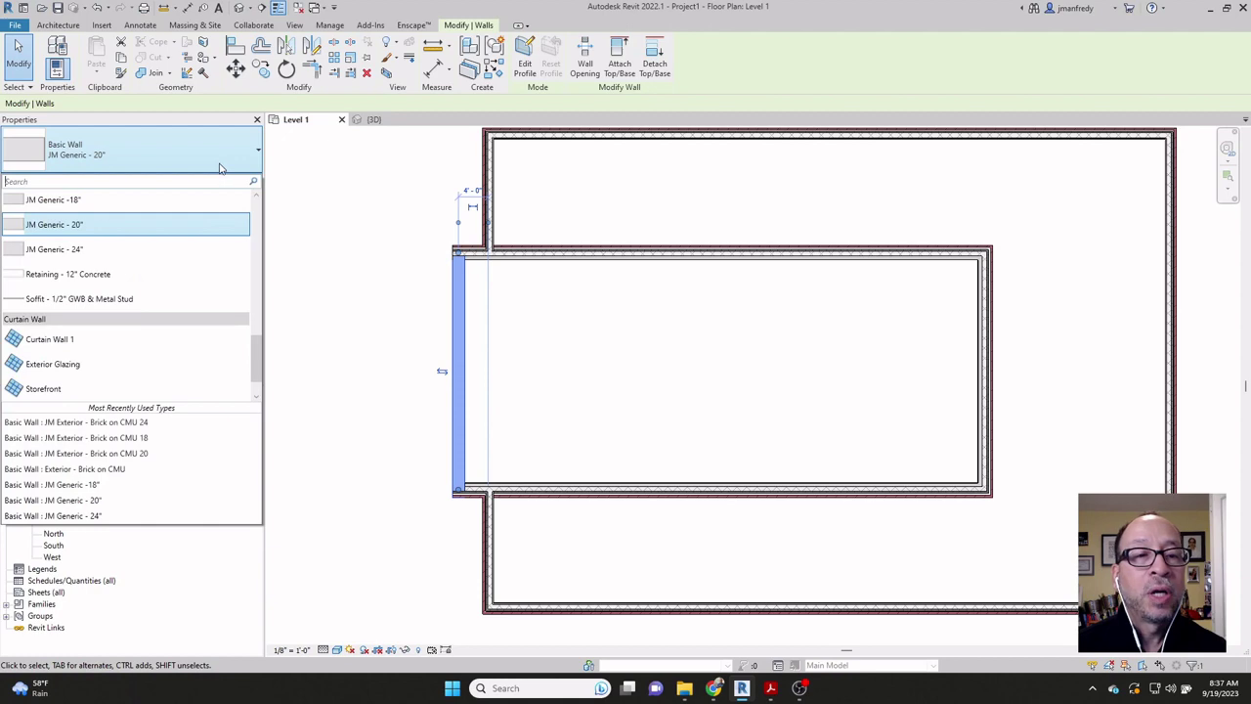
pyautogui.scroll(3, 255, 235)
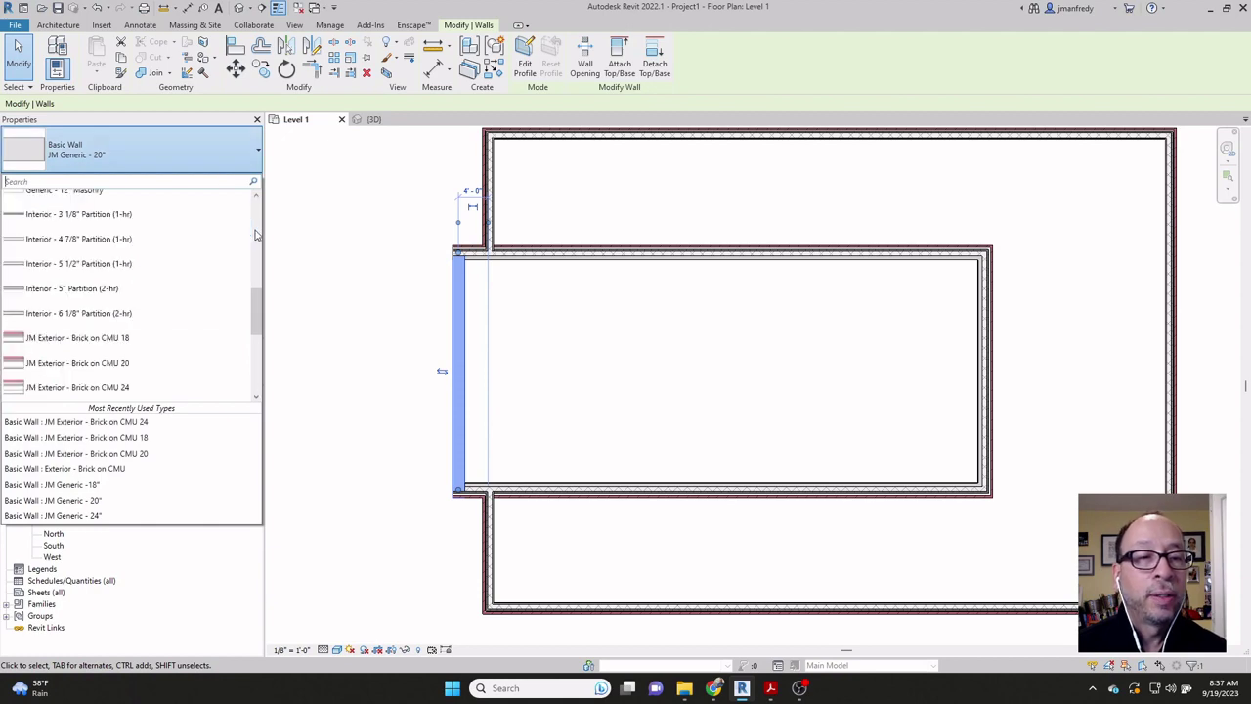
pyautogui.click(140, 362)
pyautogui.click(361, 309)
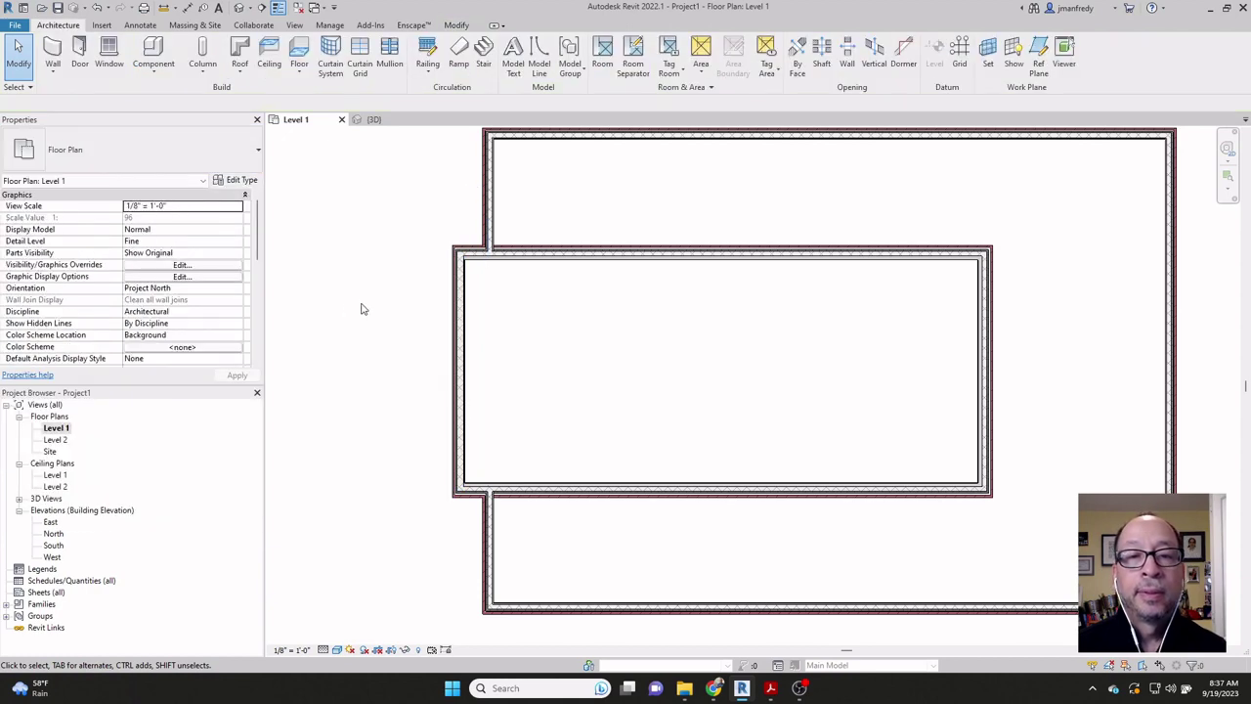
# Step: Open the default 3D view and inspect the left wall's type and brick face
pyautogui.click(238, 7)
pyautogui.scroll(5, 626, 393)
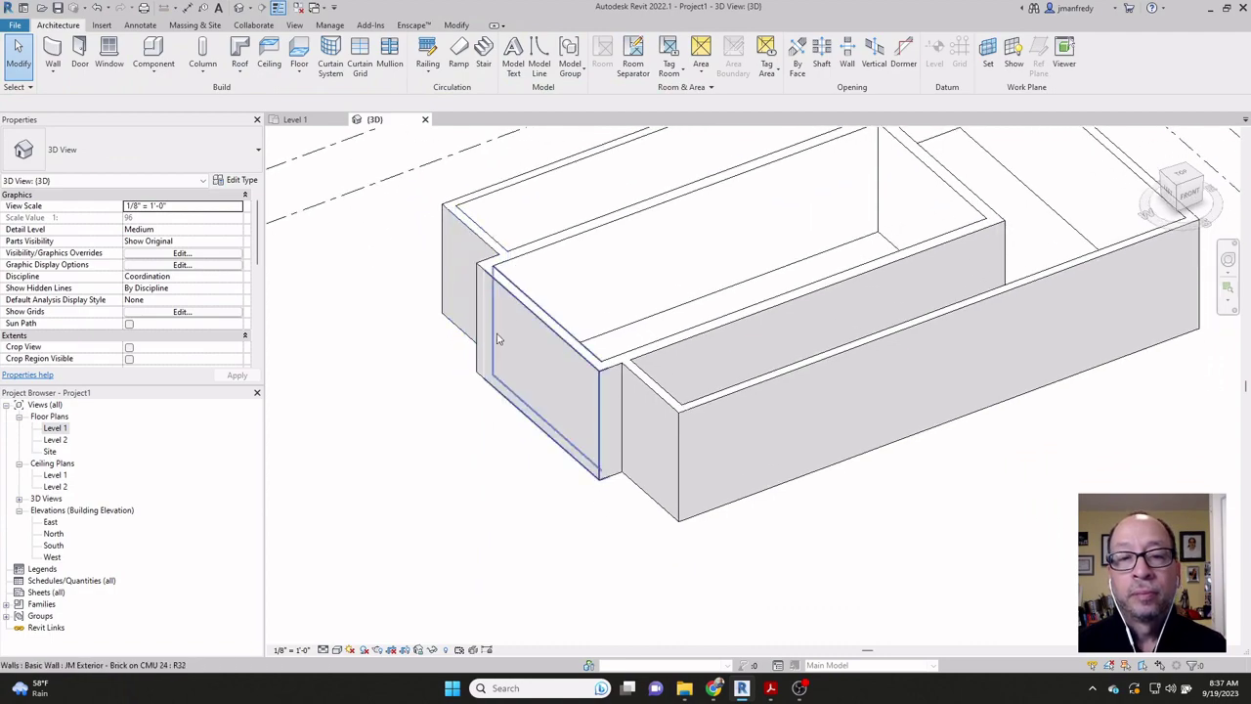
pyautogui.moveTo(625, 393); pyautogui.dragTo(634, 335, button='middle')
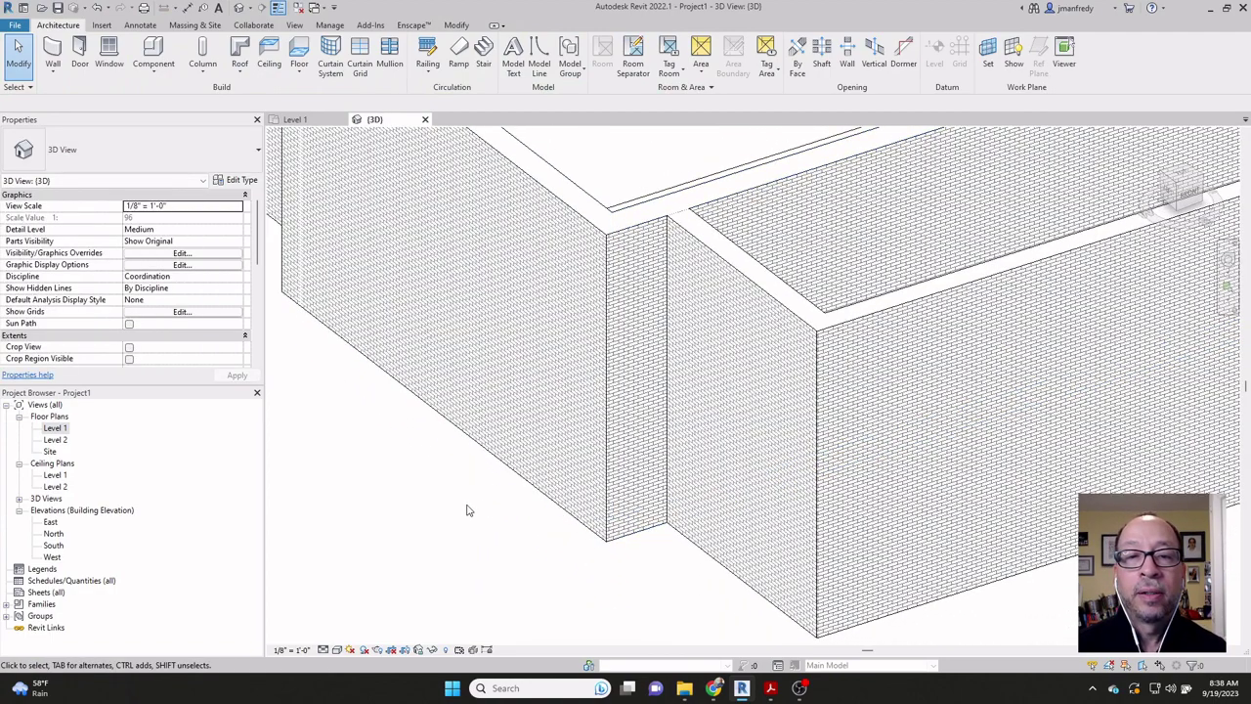
pyautogui.scroll(-2, 465, 507)
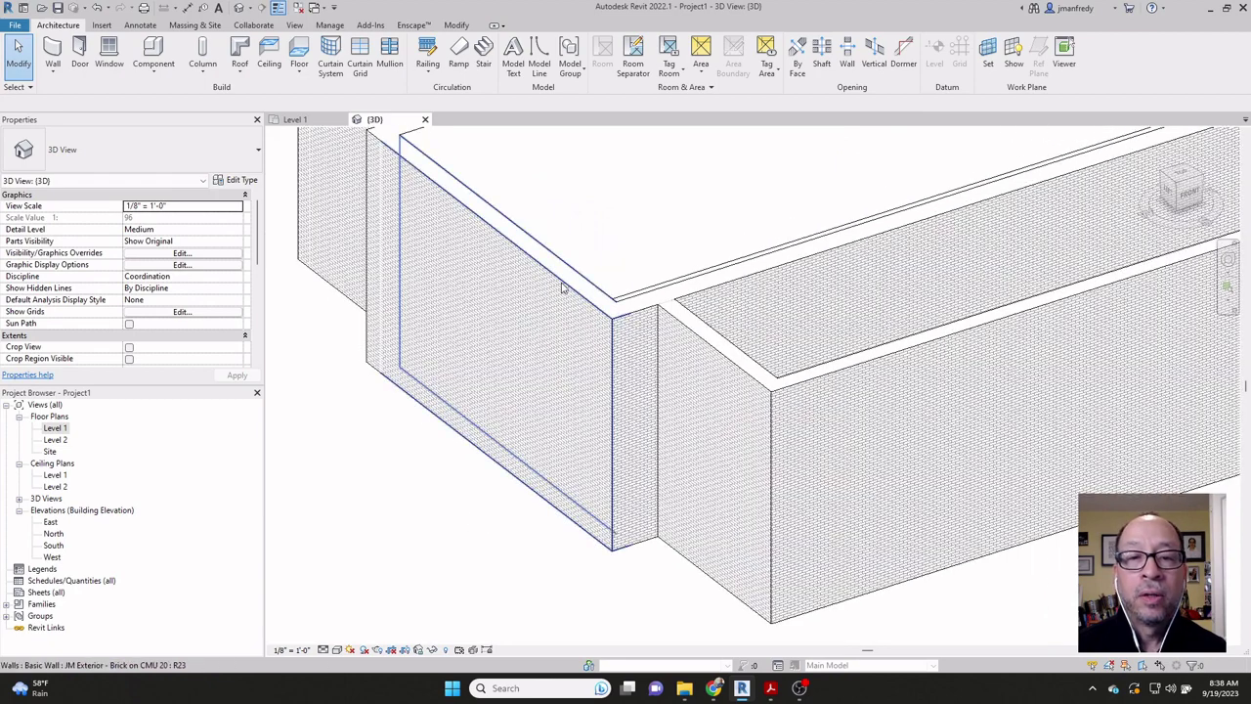
pyautogui.click(563, 286)
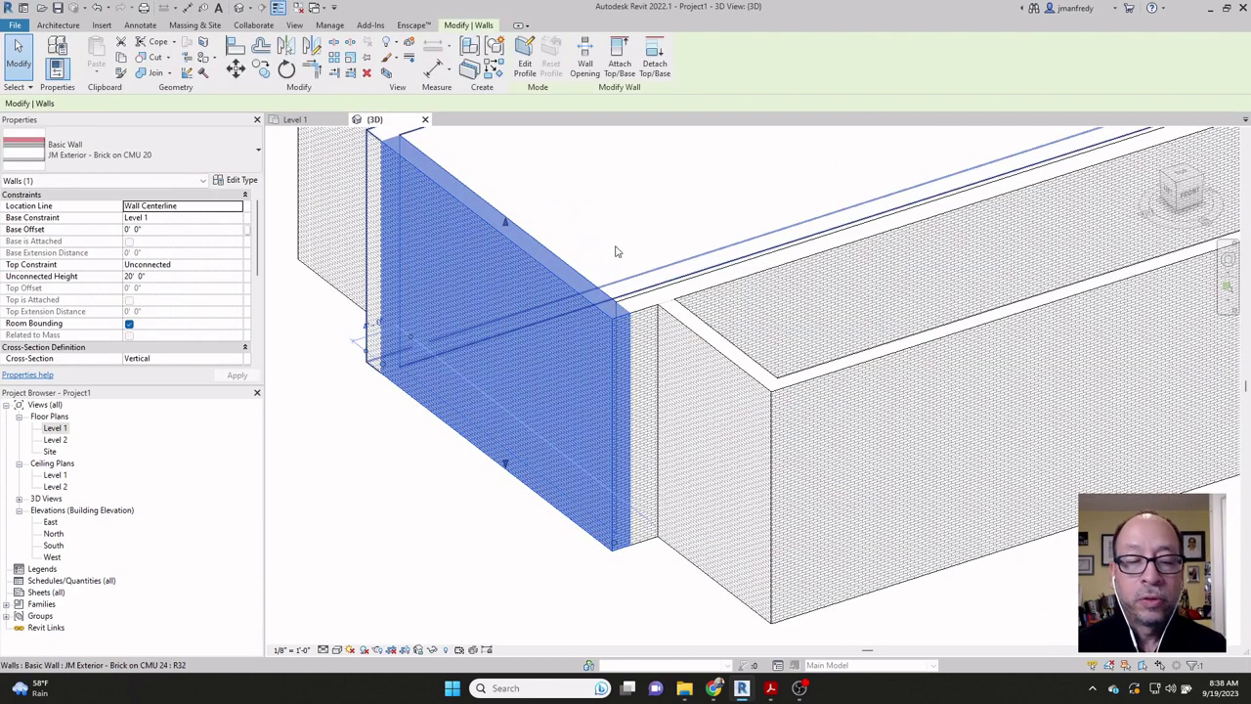
pyautogui.keyDown('shift'); pyautogui.moveTo(626, 241); pyautogui.dragTo(430, 220, button='middle'); pyautogui.keyUp('shift')
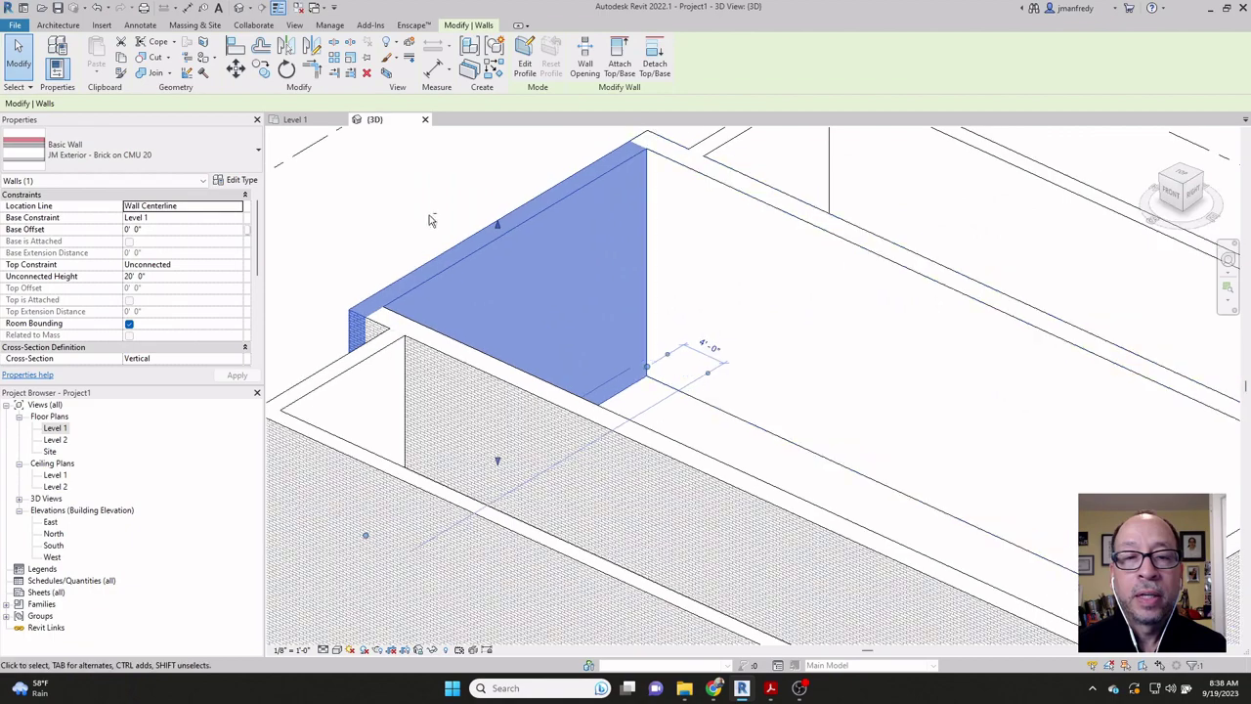
# Step: Check another wall from a new angle, then return to the Level 1 floor plan
pyautogui.press('Escape')
pyautogui.click(515, 283)
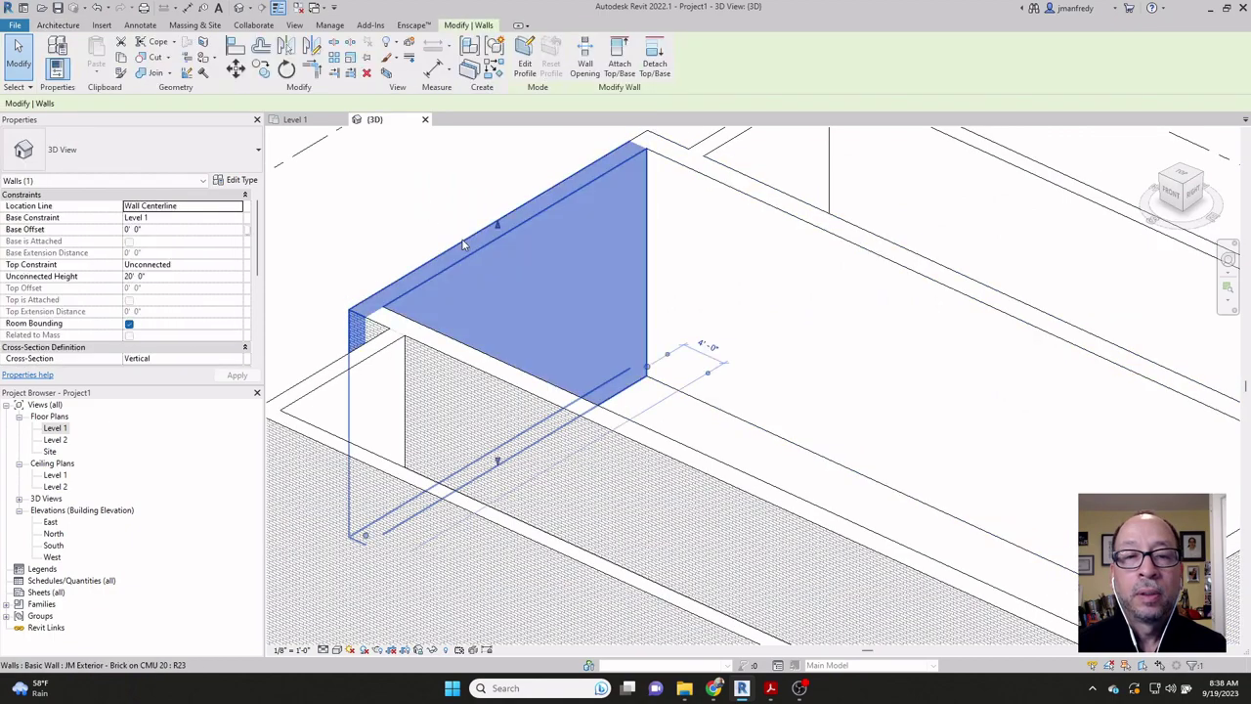
pyautogui.keyDown('shift'); pyautogui.moveTo(515, 283); pyautogui.dragTo(586, 293, button='middle'); pyautogui.keyUp('shift')
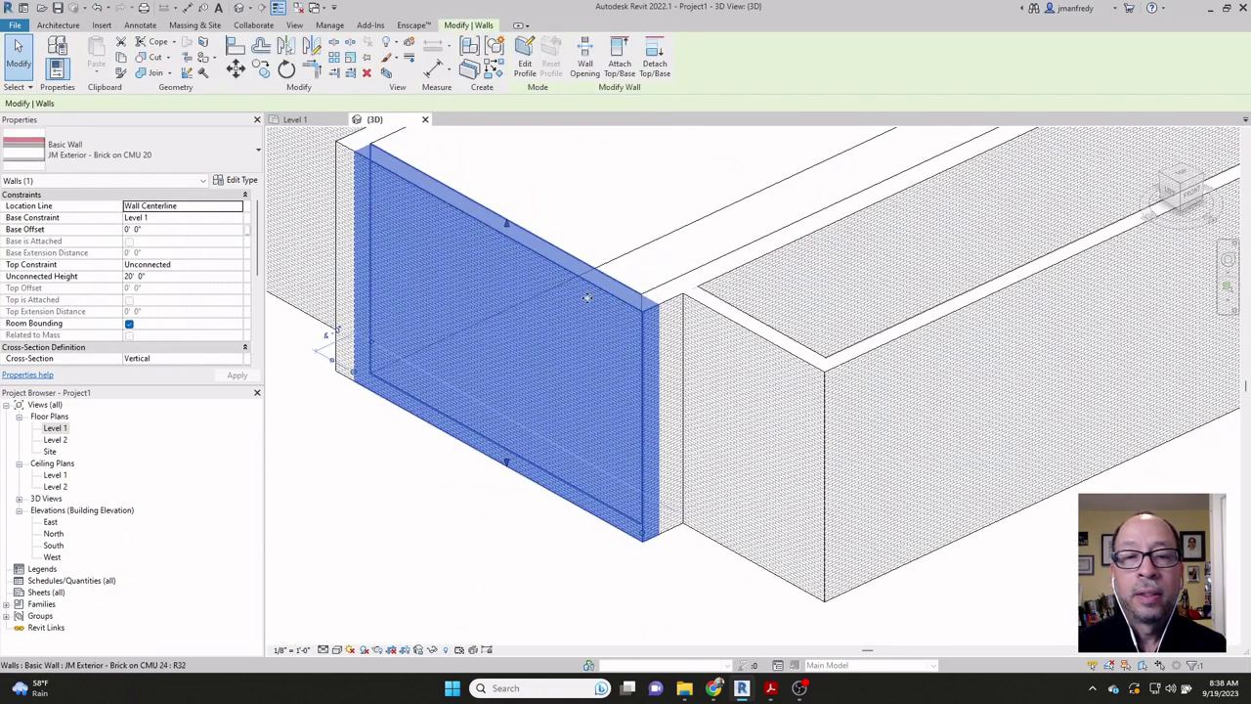
pyautogui.click(467, 492)
pyautogui.keyDown('shift'); pyautogui.moveTo(463, 486); pyautogui.dragTo(108, 467, button='middle'); pyautogui.keyUp('shift')
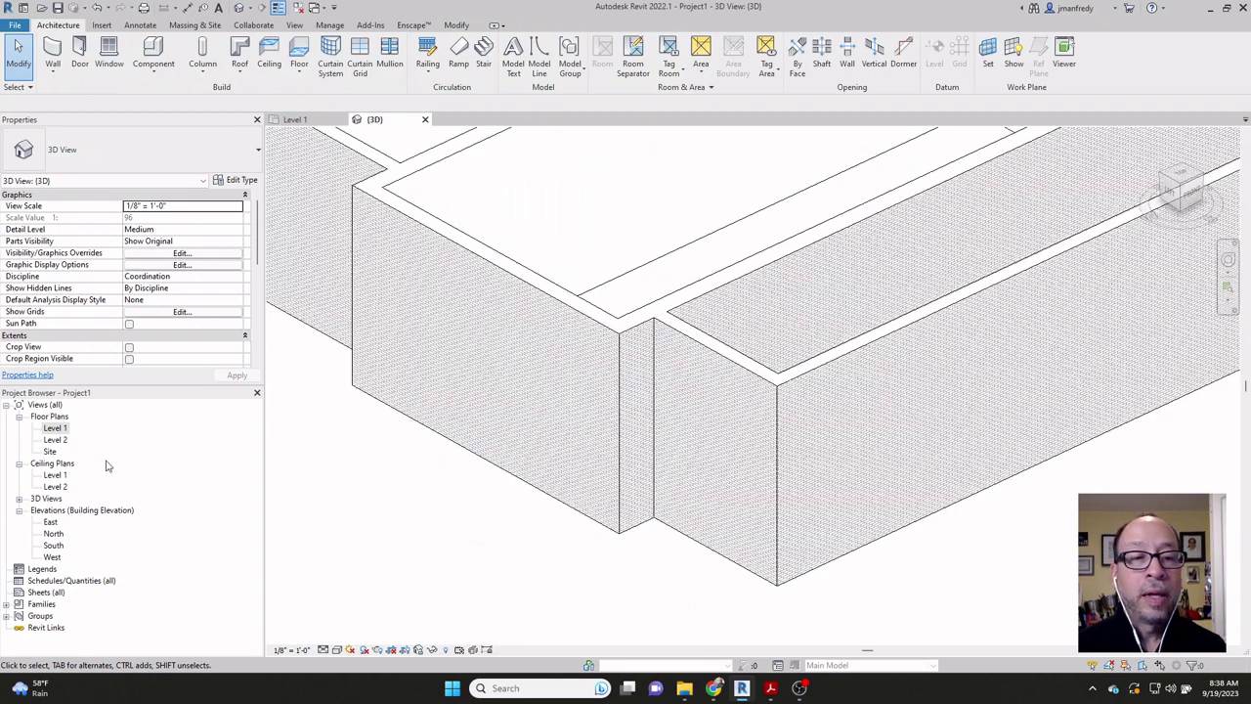
pyautogui.doubleClick(60, 431)
# Step: Zoom into the wall junctions to confirm brick sits outside, then zoom out to the whole room
pyautogui.scroll(5, 508, 217)
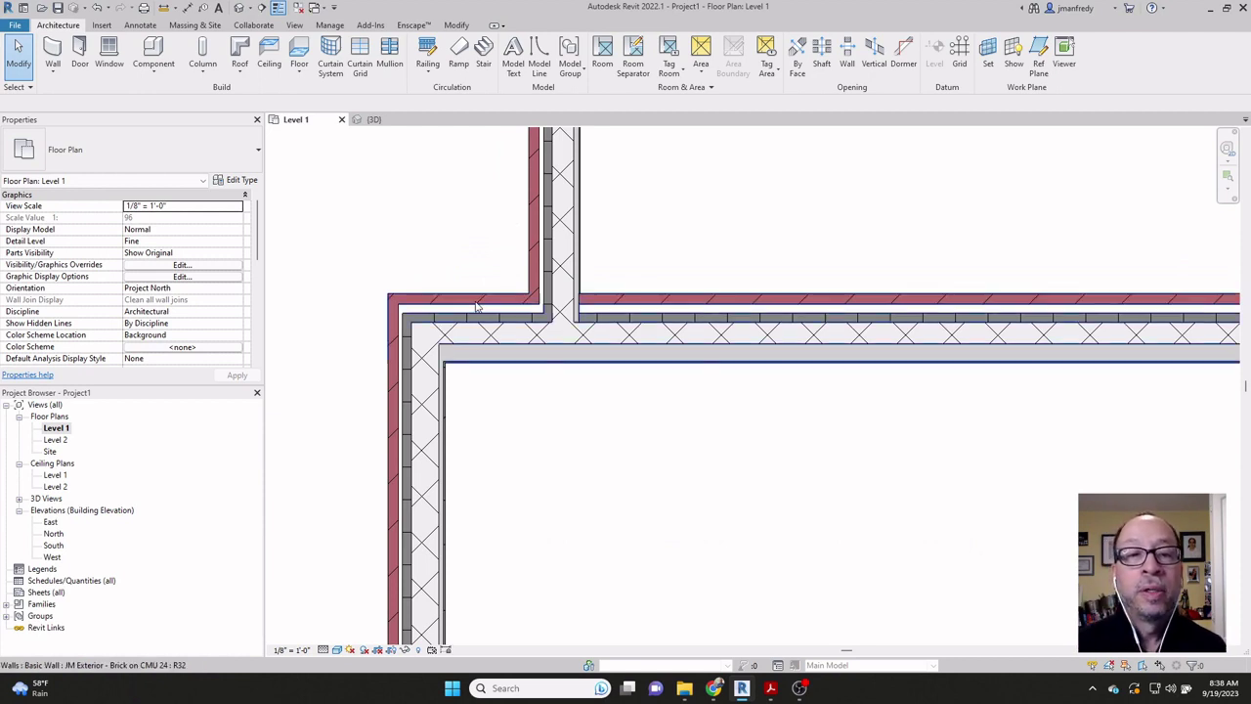
pyautogui.click(479, 300)
pyautogui.click(489, 253)
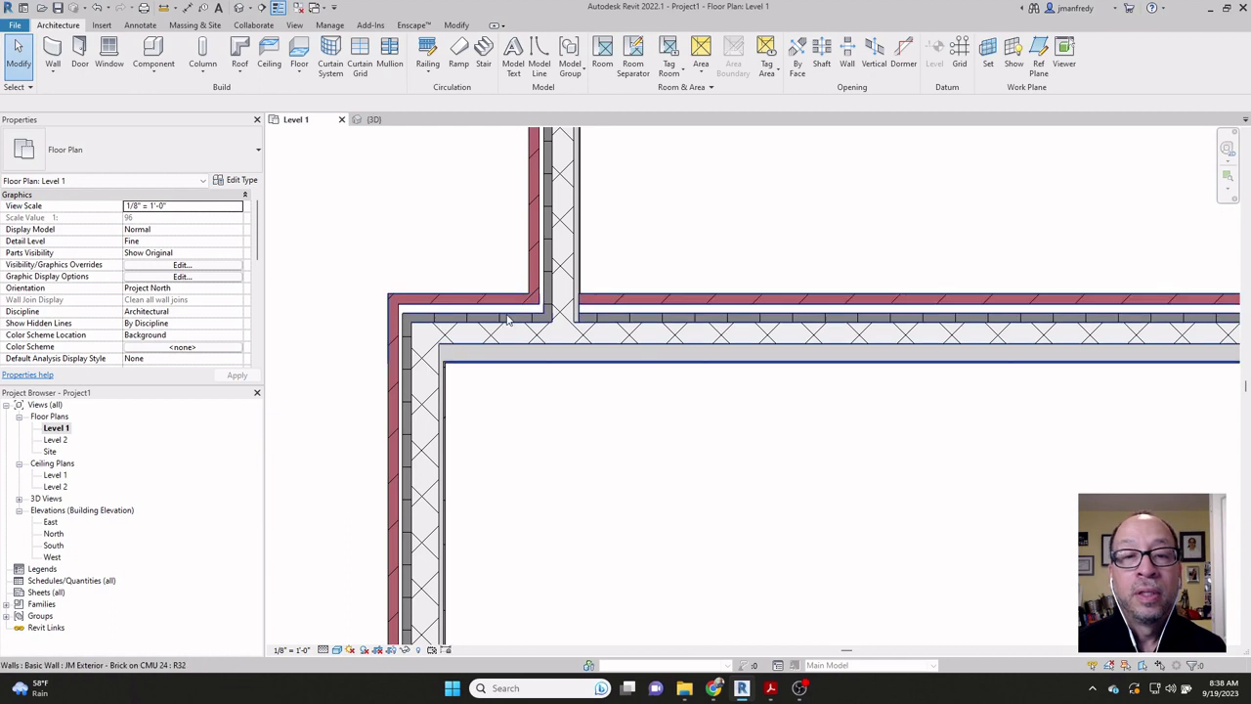
pyautogui.scroll(5, 511, 337)
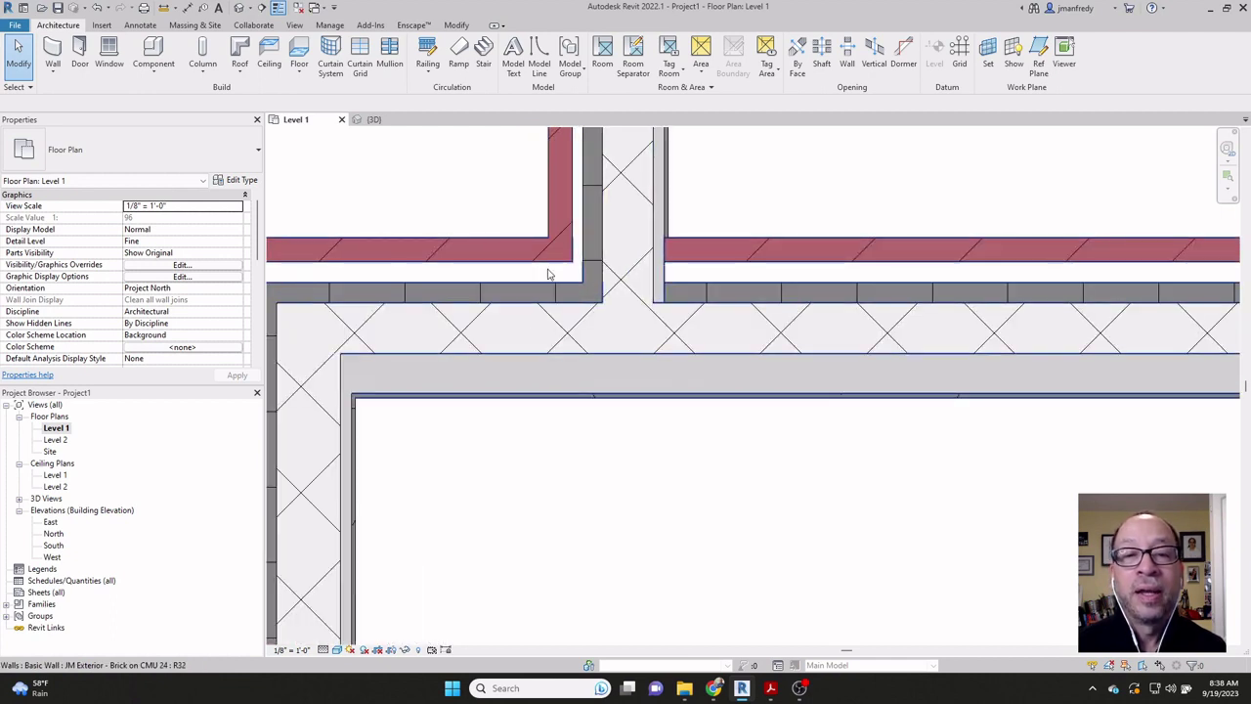
pyautogui.scroll(-3, 535, 282)
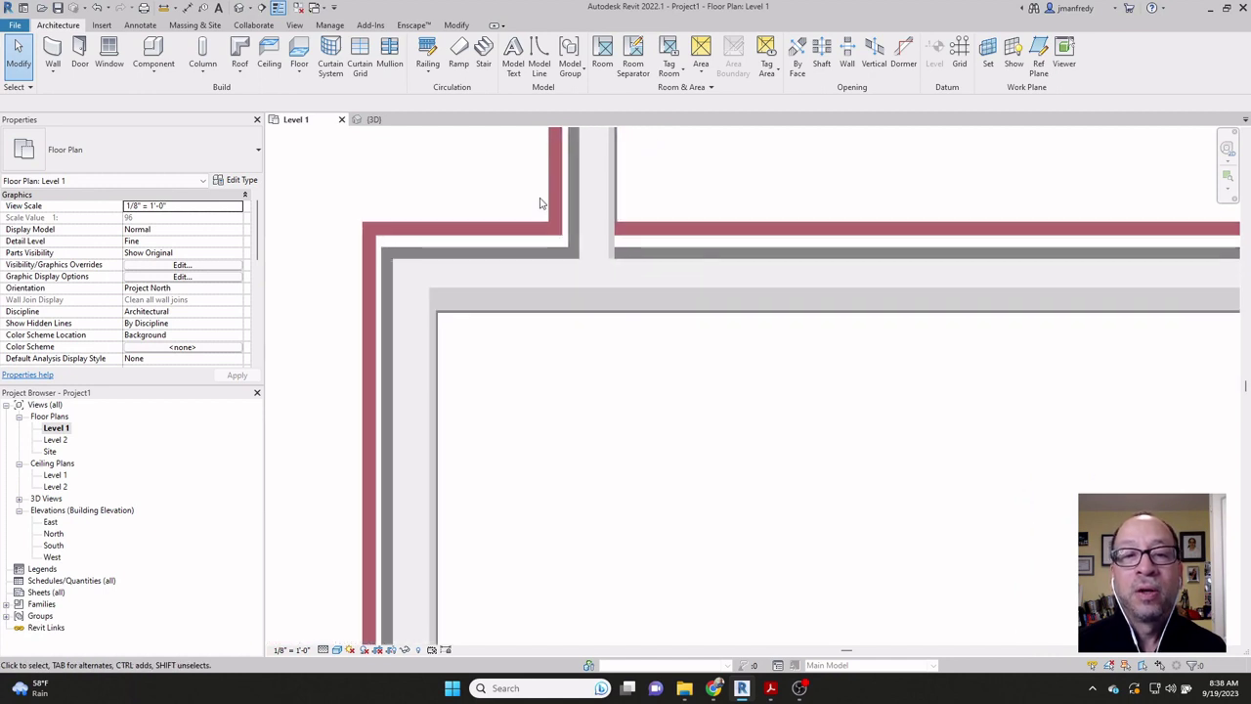
pyautogui.scroll(-5, 517, 286)
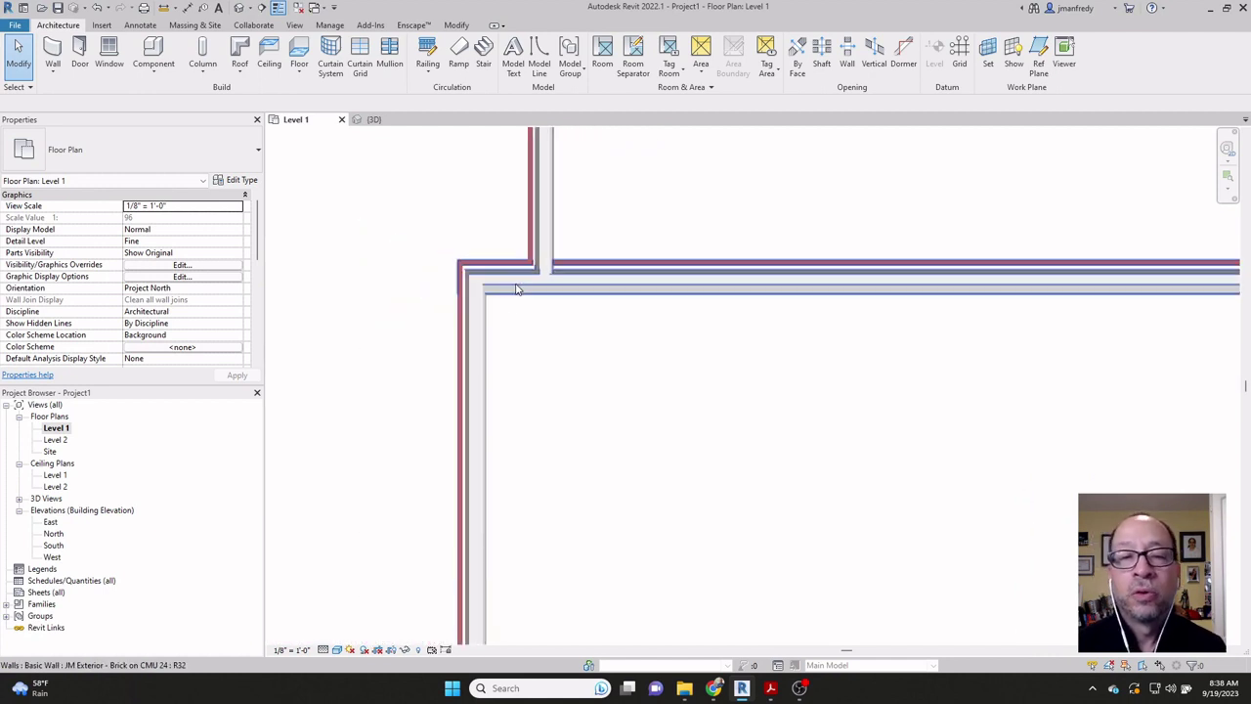
pyautogui.scroll(-5, 508, 291)
pyautogui.moveTo(569, 377); pyautogui.dragTo(465, 315, button='middle')
pyautogui.scroll(-1, 510, 291)
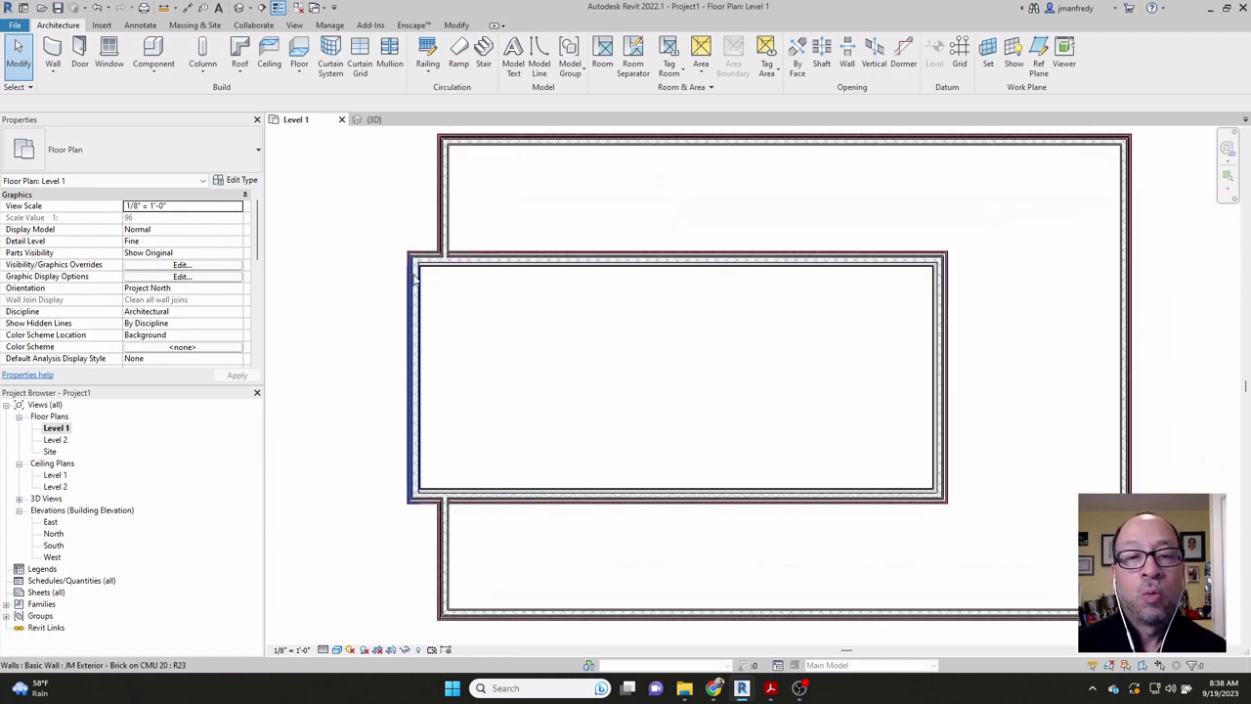
# Step: Start the Wall tool with WA and choose Exterior - Brick on Mtl. Stud for new walls
pyautogui.press('w')
pyautogui.press('a')
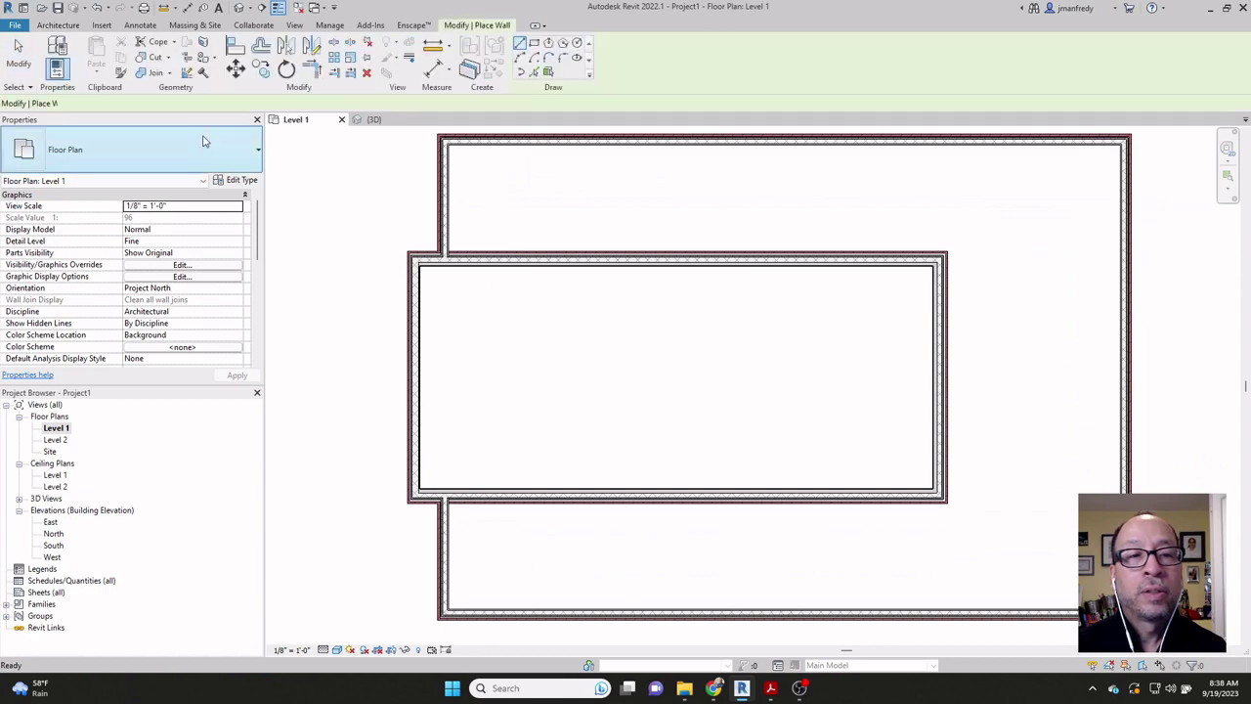
pyautogui.click(203, 145)
pyautogui.scroll(-3, 258, 252)
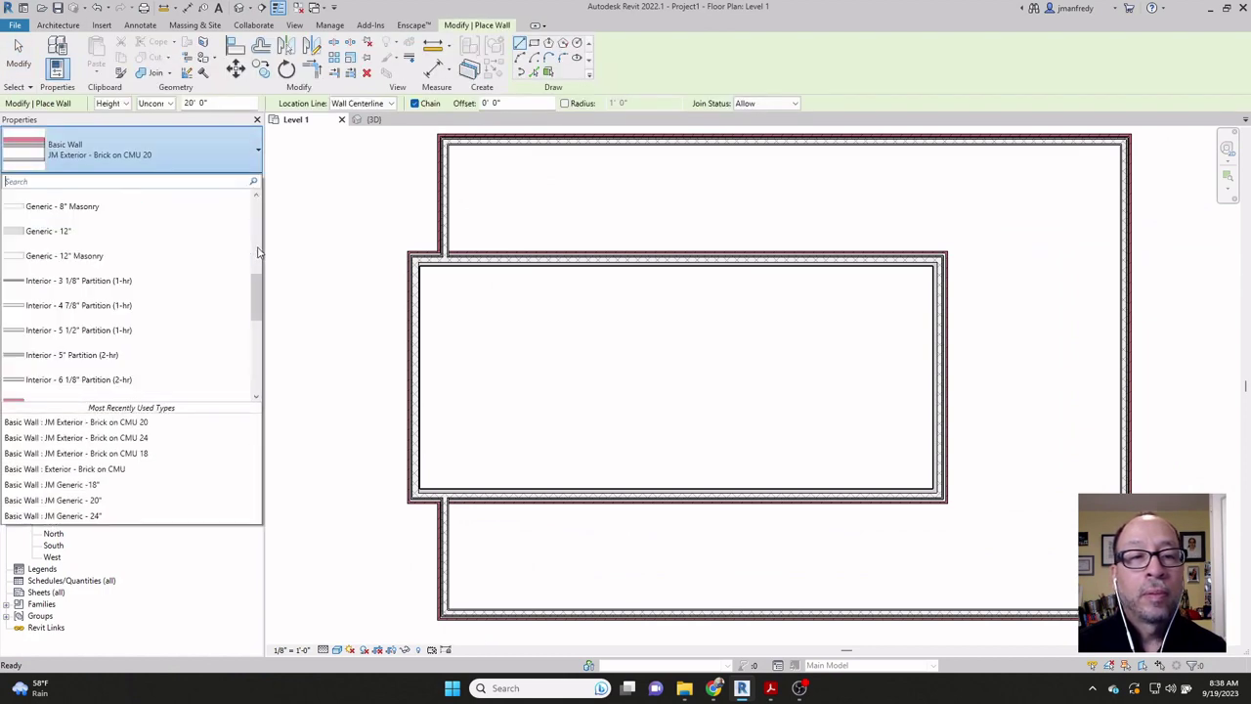
pyautogui.scroll(4, 258, 252)
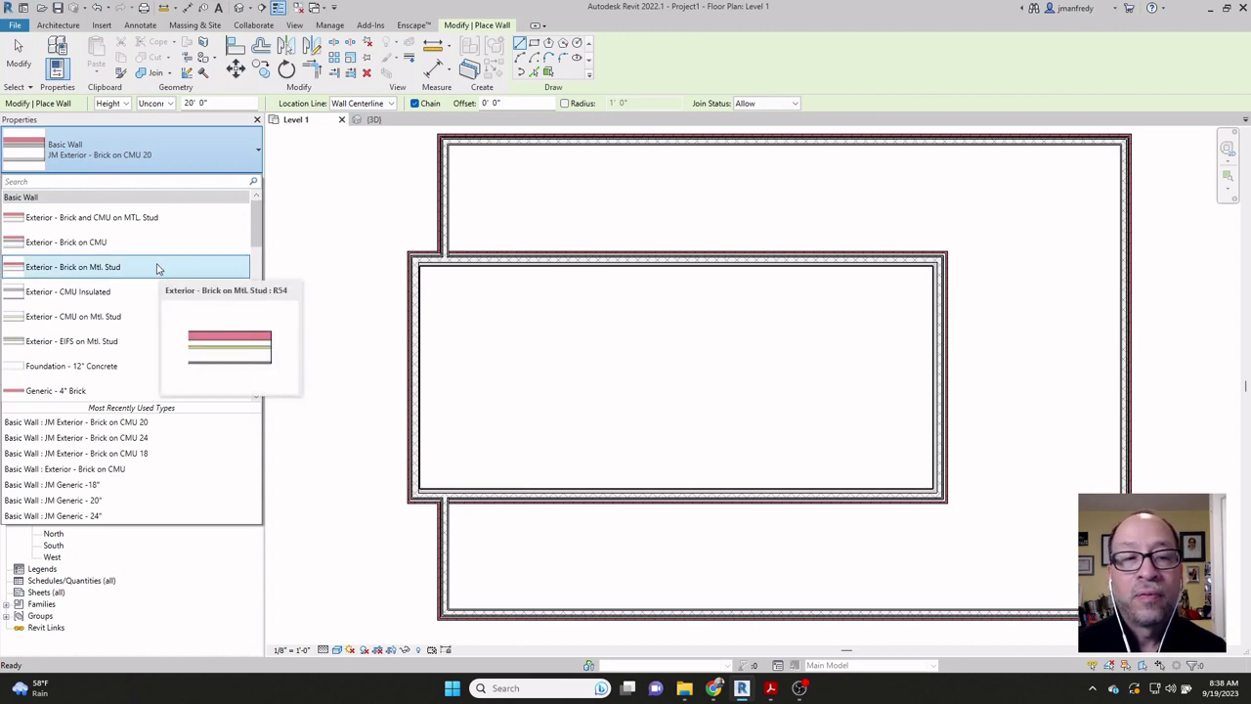
pyautogui.click(93, 272)
# Step: Review the Brick on Mtl. Stud layer structure, with brick on the exterior side
pyautogui.click(232, 193)
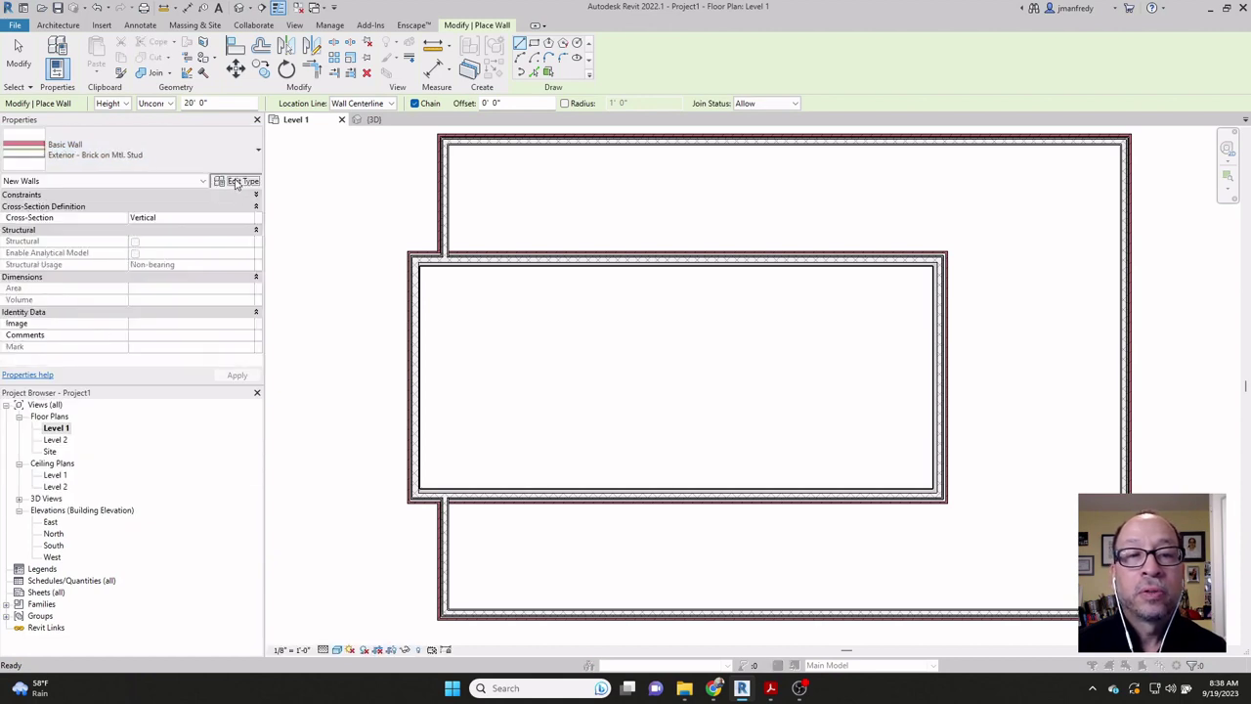
pyautogui.click(242, 179)
pyautogui.click(669, 223)
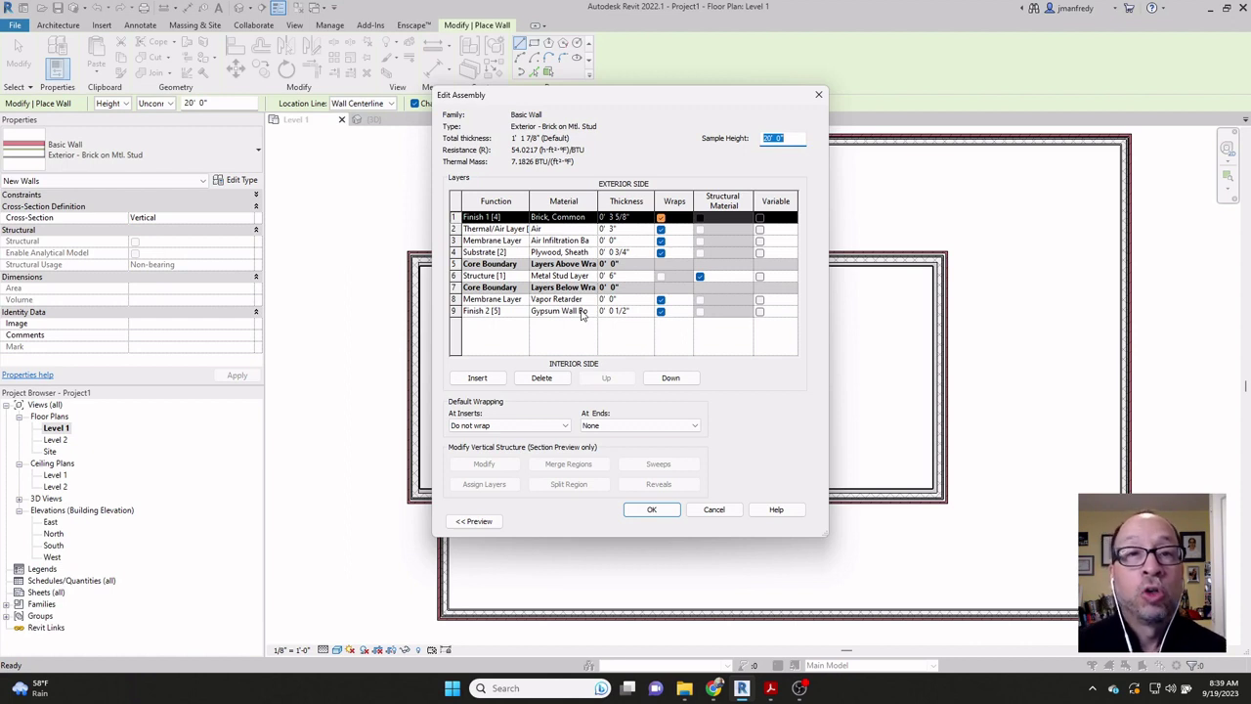
pyautogui.moveTo(824, 534); pyautogui.dragTo(955, 521)
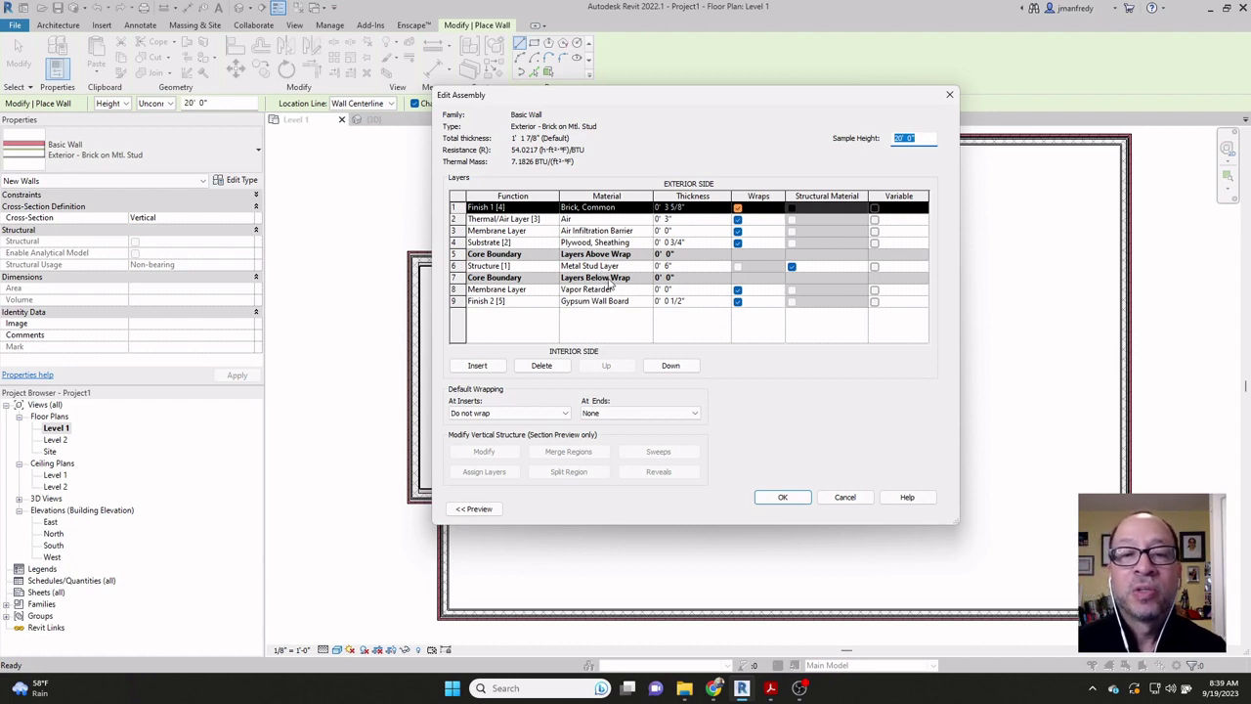
pyautogui.click(615, 221)
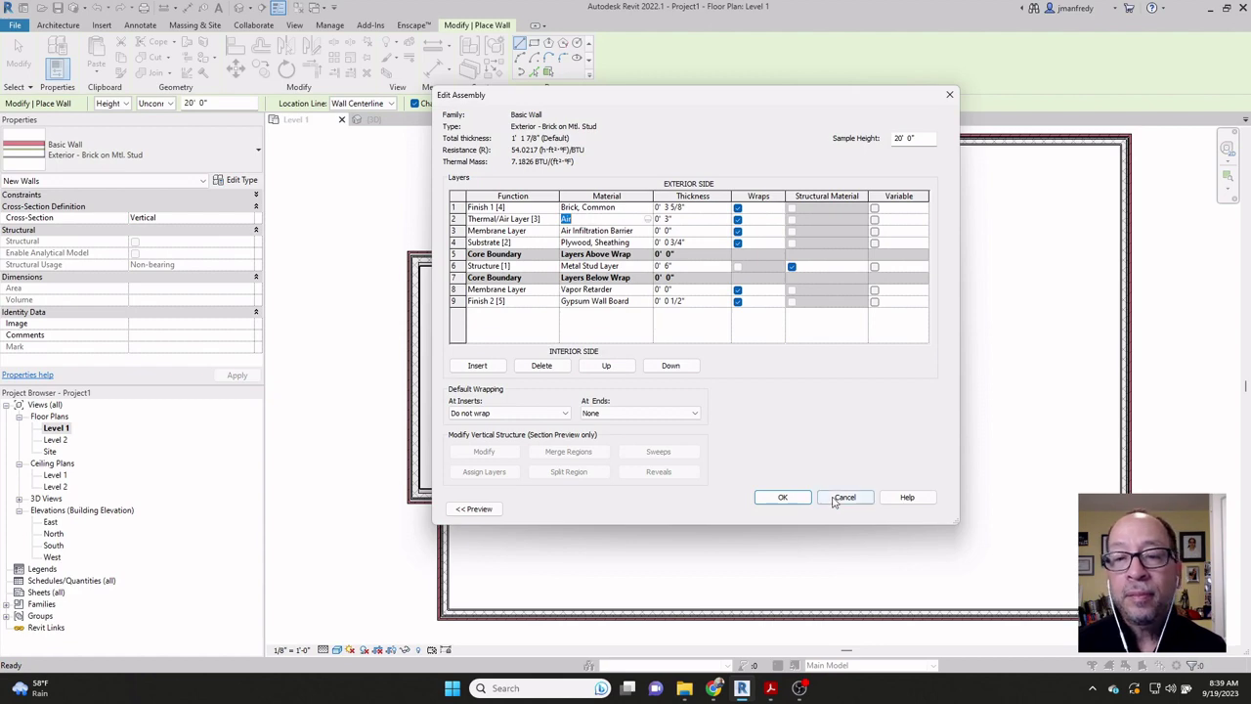
pyautogui.click(785, 496)
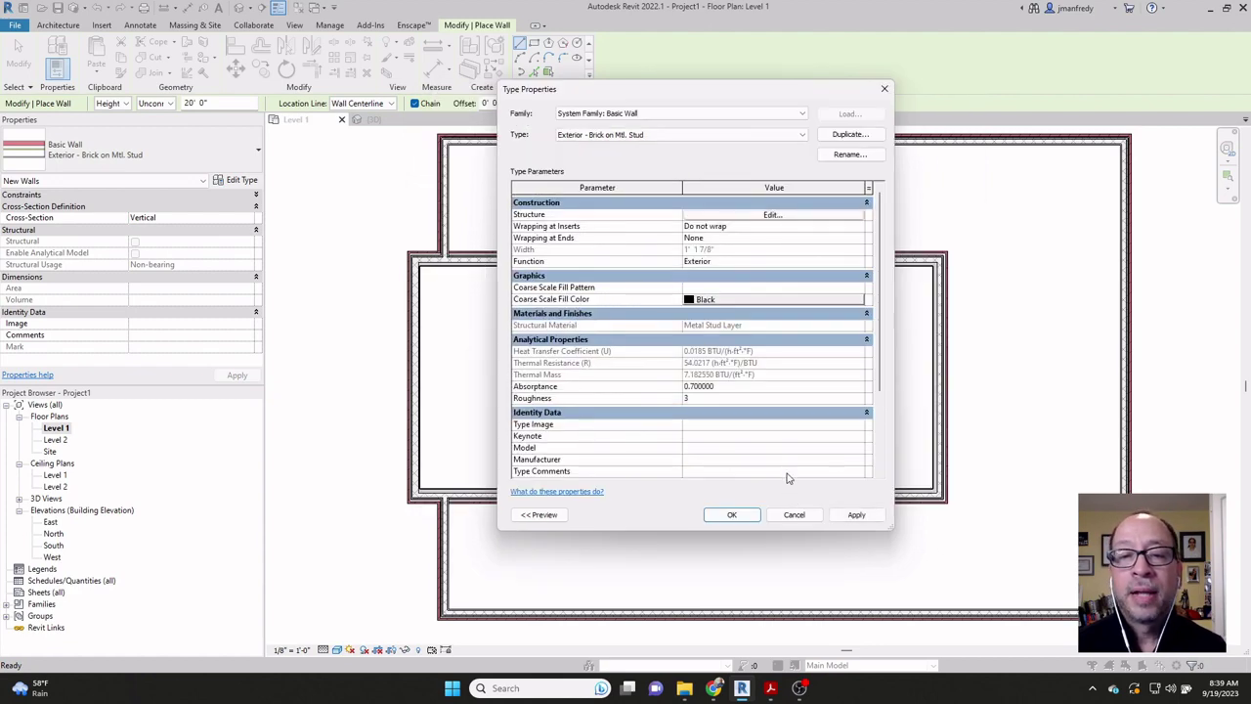
pyautogui.click(731, 515)
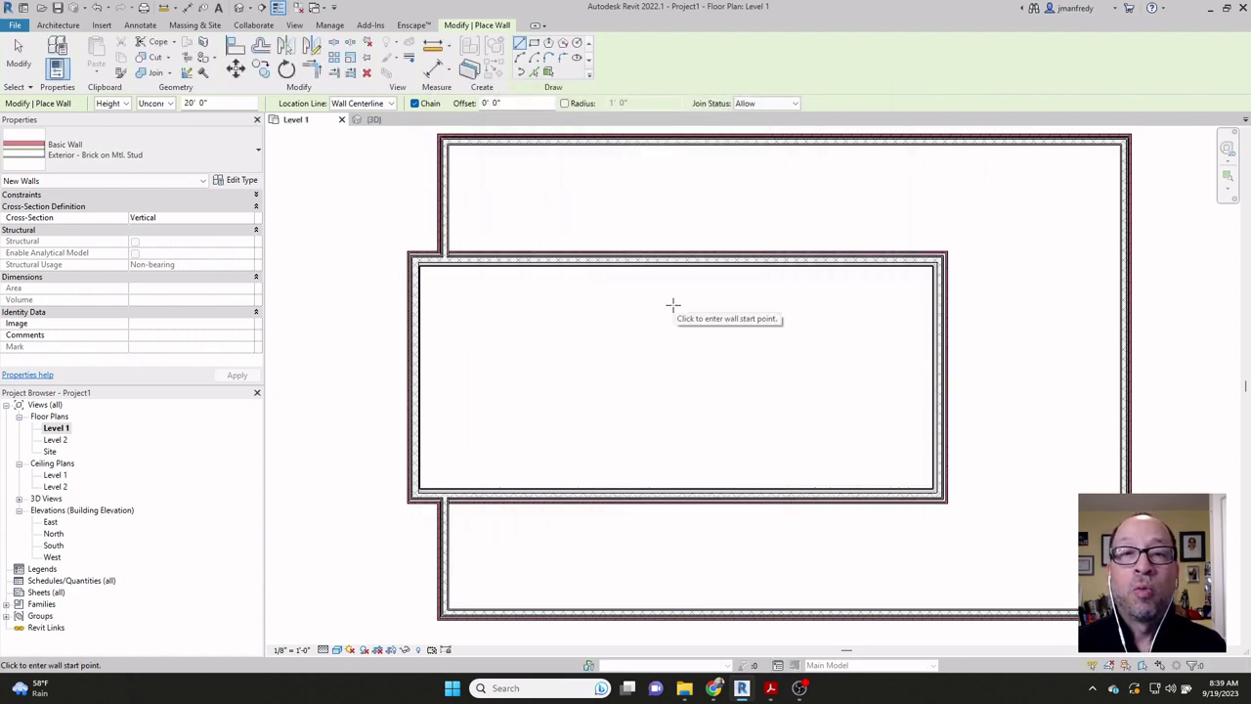
# Step: Cancel wall placement and switch to the Acrobat PDF of exterior wall details
pyautogui.press('Escape')
pyautogui.press('Escape')
pyautogui.moveTo(642, 316); pyautogui.dragTo(606, 301, button='middle')
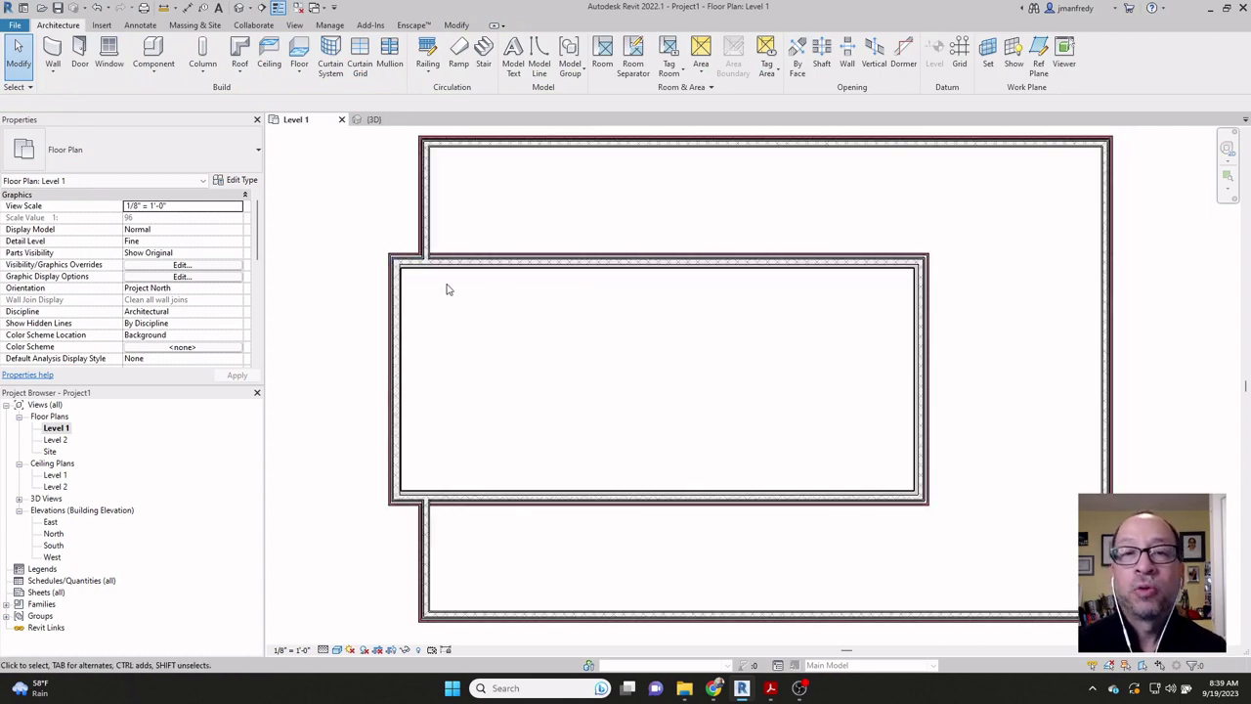
pyautogui.moveTo(443, 289)
pyautogui.mouseDown(button='middle')
pyautogui.moveTo(419, 293)
pyautogui.moveTo(433, 296)
pyautogui.mouseUp(button='middle')
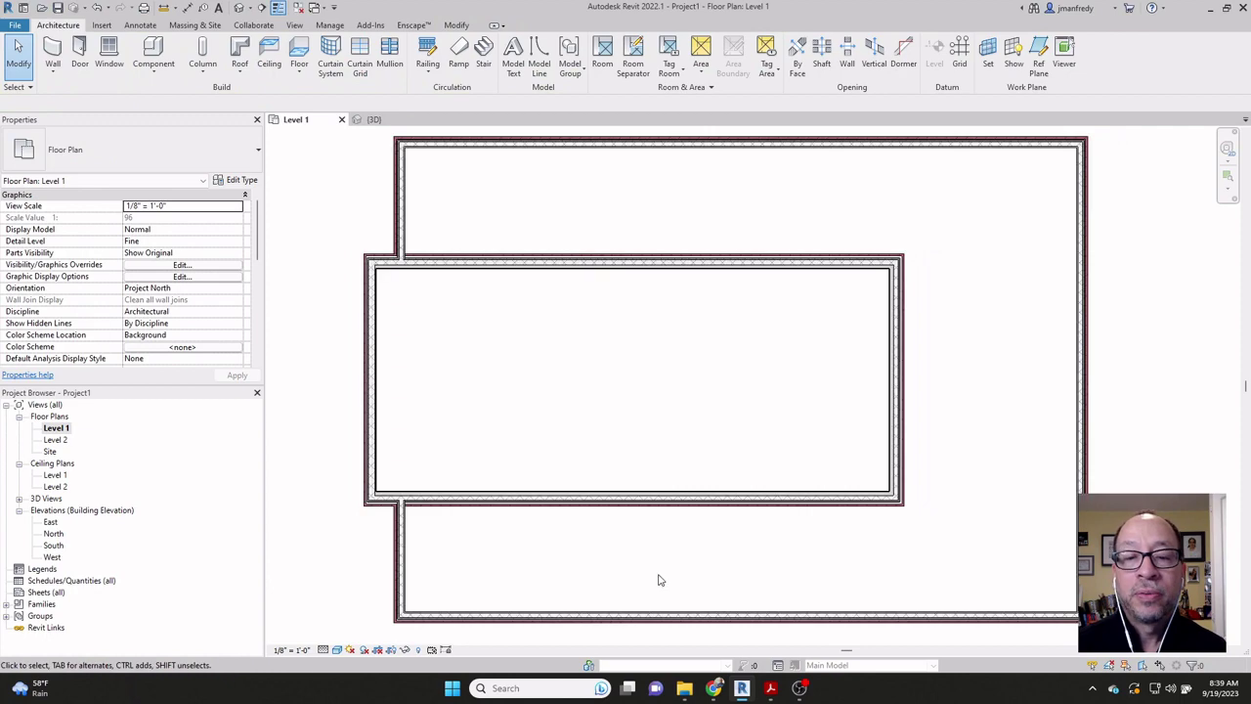
pyautogui.click(770, 688)
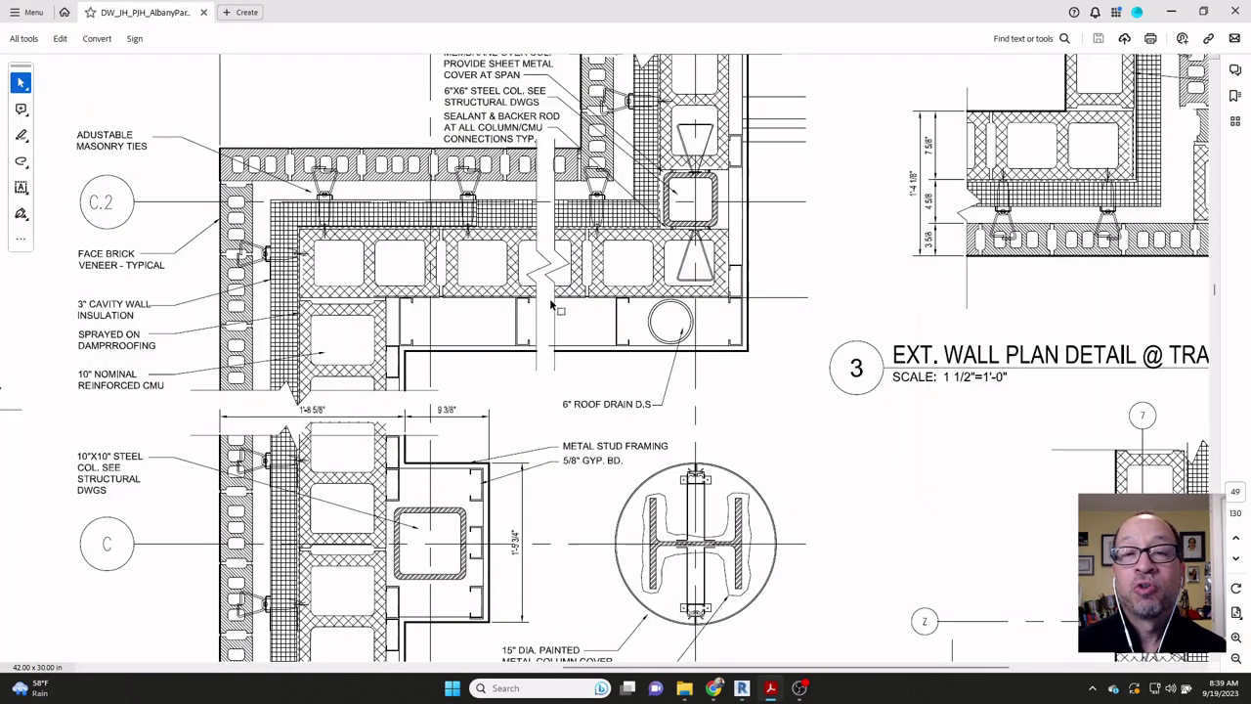
# Step: Scroll through the face brick and CMU wall detail, then return to Revit's Level 1 plan
pyautogui.scroll(2, 552, 305)
pyautogui.scroll(-1, 551, 301)
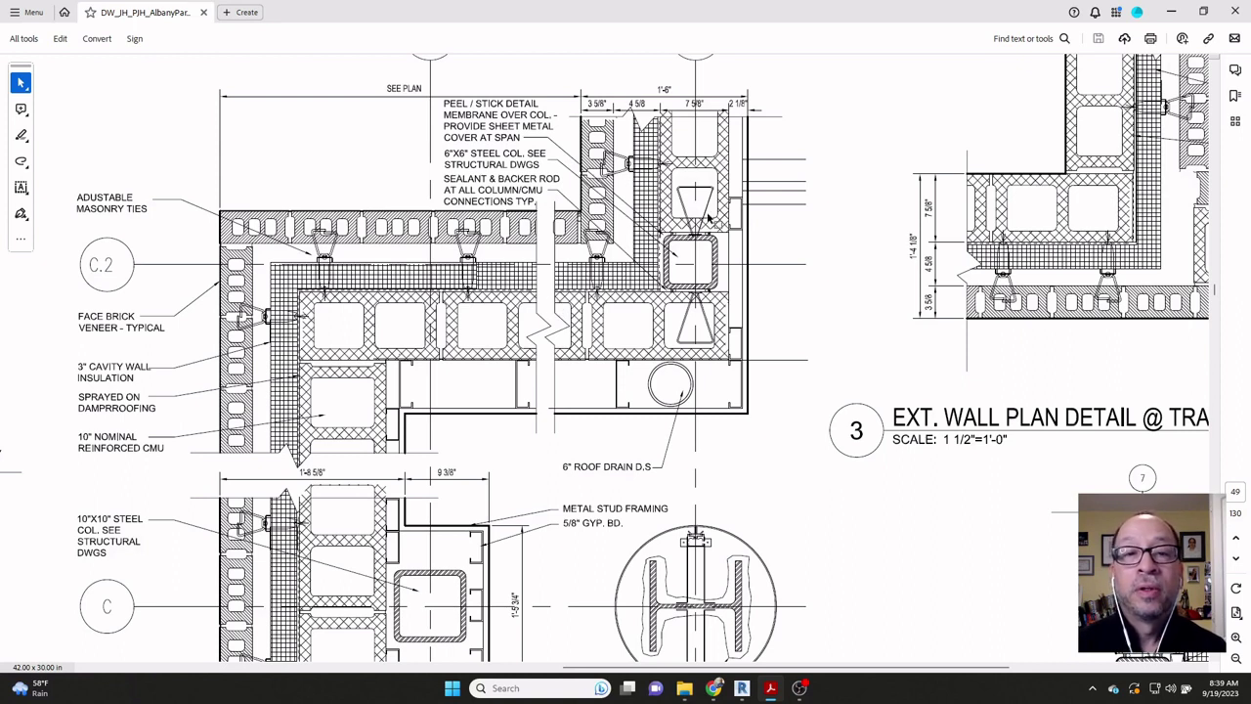
pyautogui.click(743, 688)
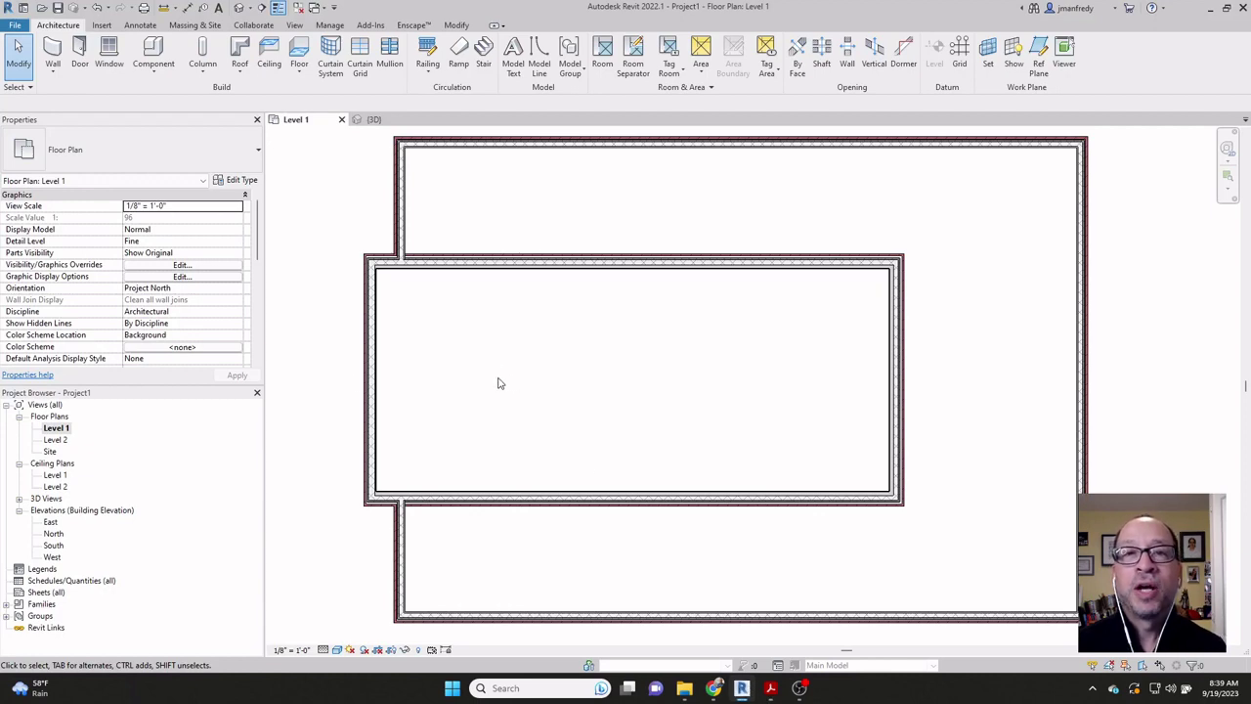